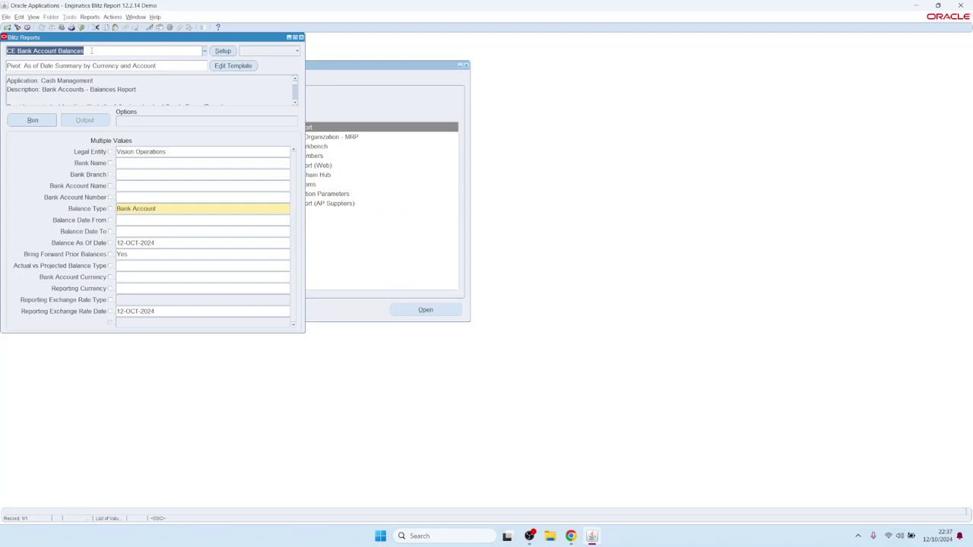
Step: Open the setup of the CE Bank Account Balances report and review its description, SQL and Legal Entity parameter
{"action": "left_click", "coordinate": [222, 51]}
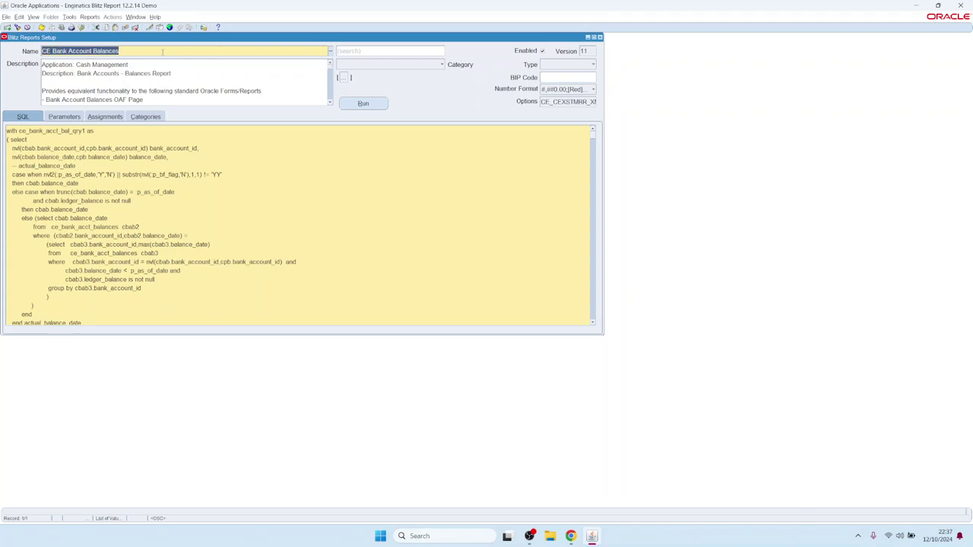
{"action": "left_click", "coordinate": [111, 73]}
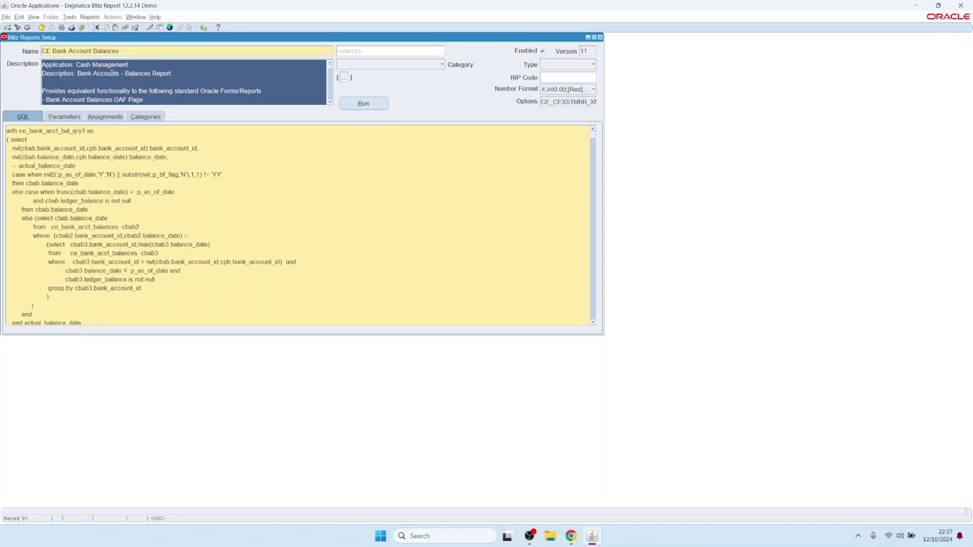
{"action": "left_click", "coordinate": [158, 200]}
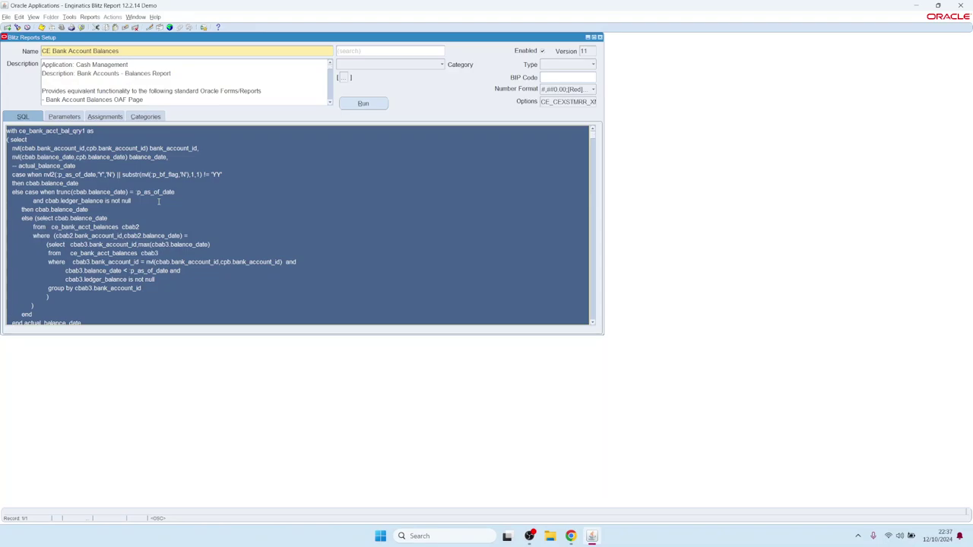
{"action": "left_click", "coordinate": [65, 116]}
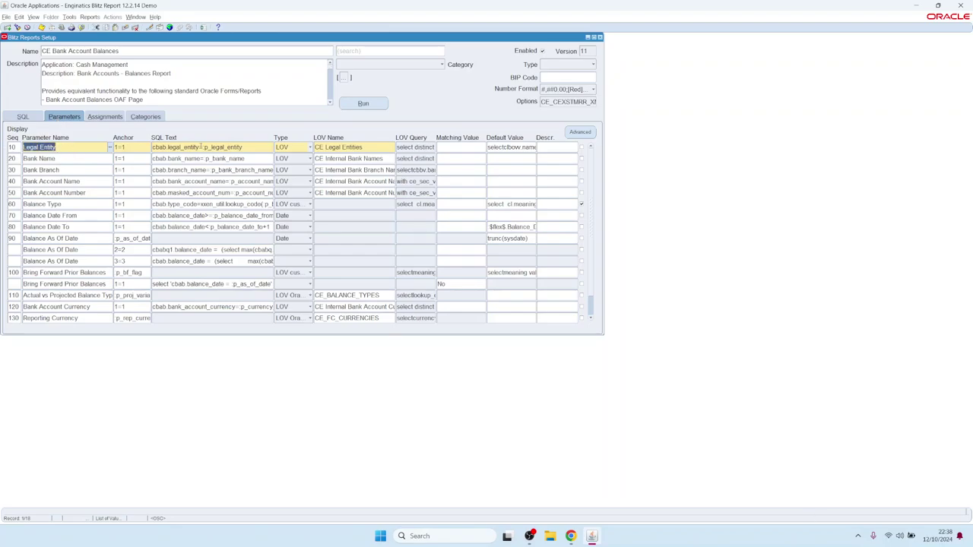
{"action": "left_click", "coordinate": [250, 146]}
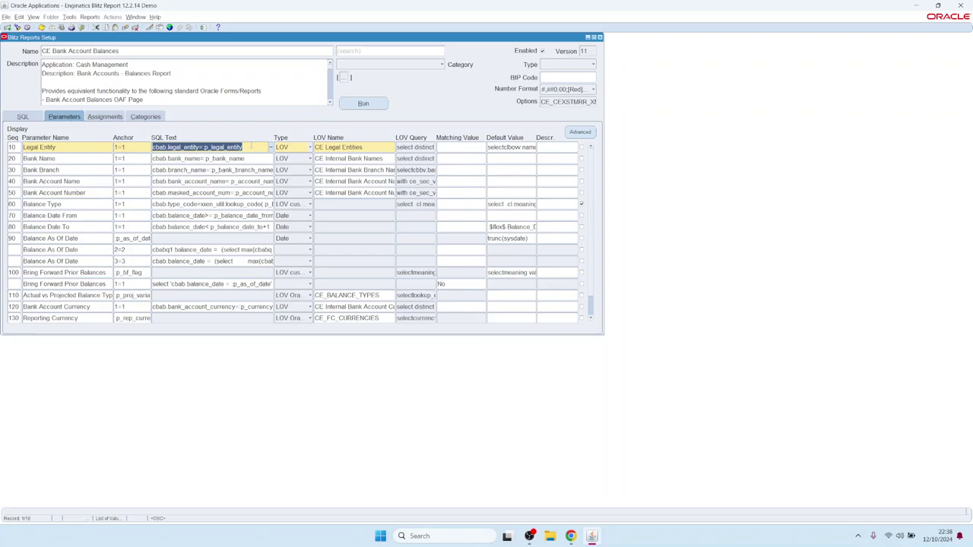
{"action": "left_click", "coordinate": [377, 147]}
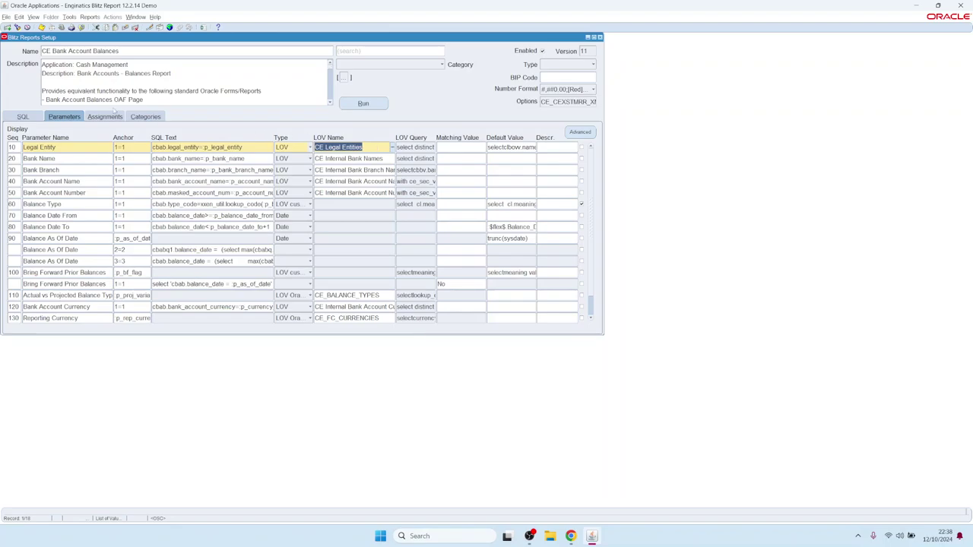
Step: Review the assignments and categories of the CE Bank Account Balances report
{"action": "left_click", "coordinate": [105, 117]}
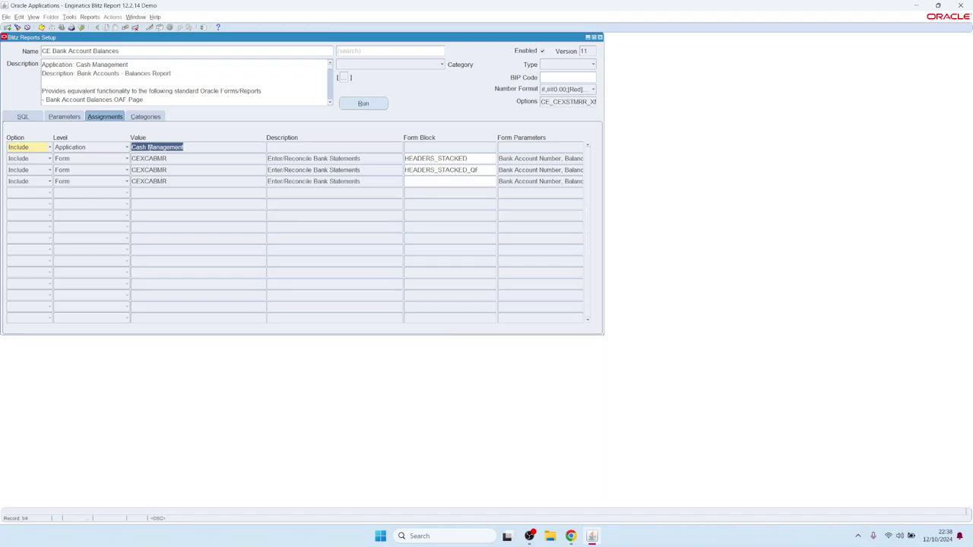
{"action": "left_click", "coordinate": [176, 159]}
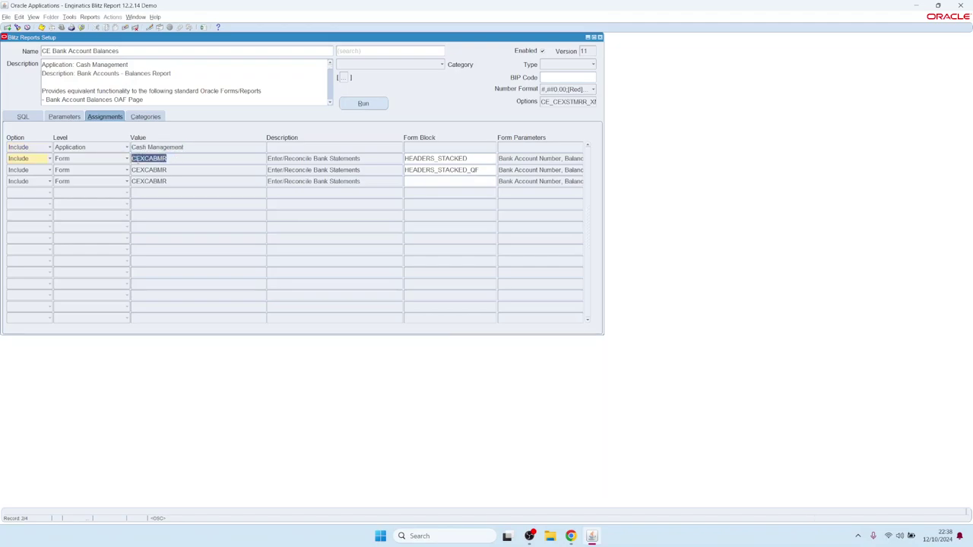
{"action": "left_click_drag", "start_coordinate": [268, 158], "coordinate": [375, 161]}
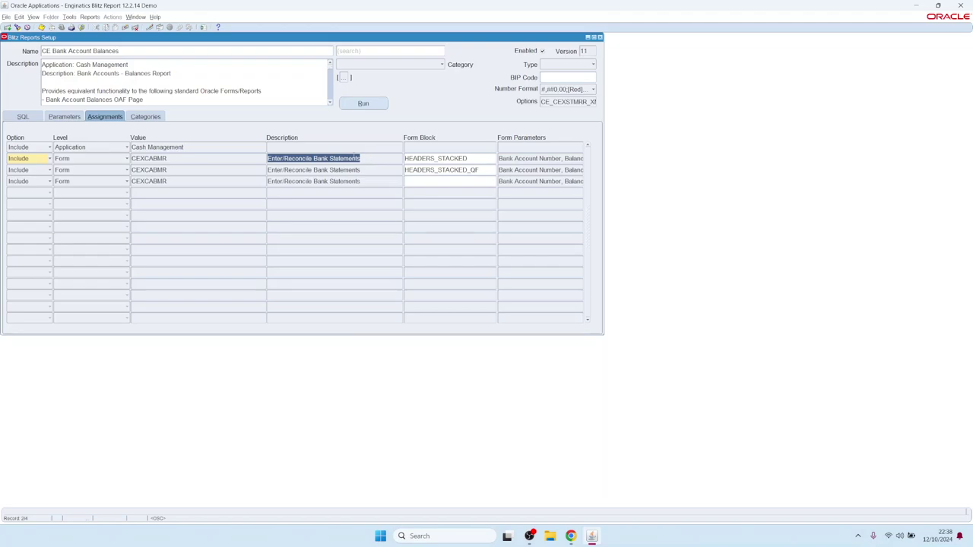
{"action": "left_click", "coordinate": [145, 117]}
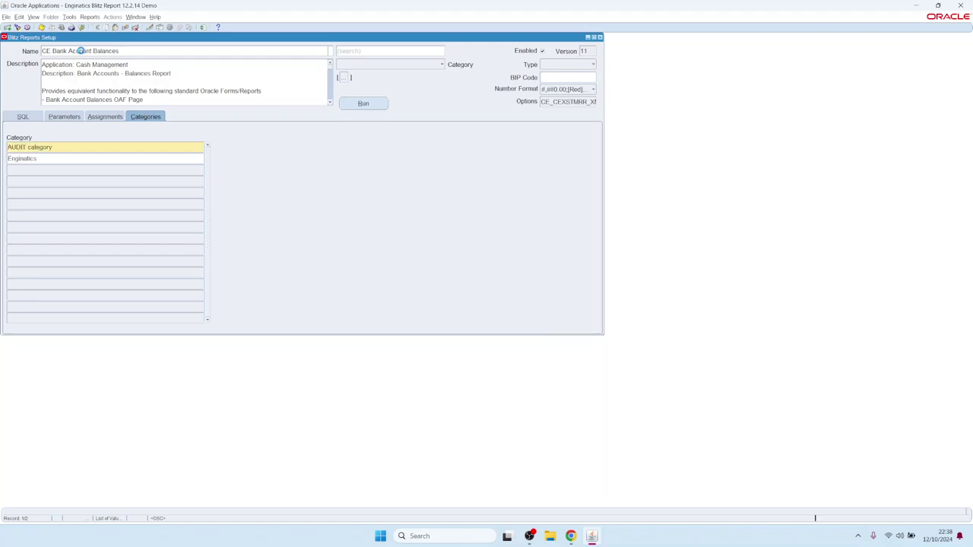
{"action": "left_click", "coordinate": [80, 50]}
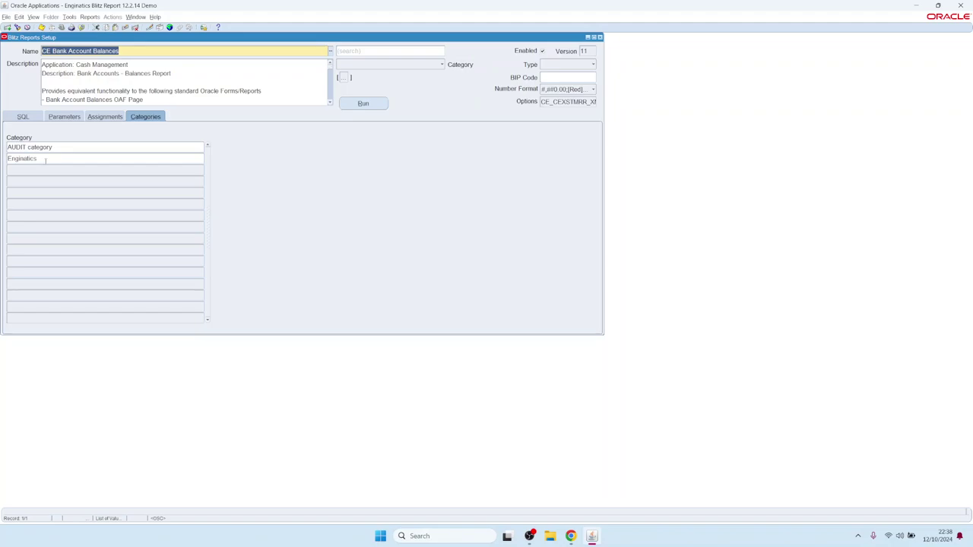
{"action": "left_click", "coordinate": [45, 161]}
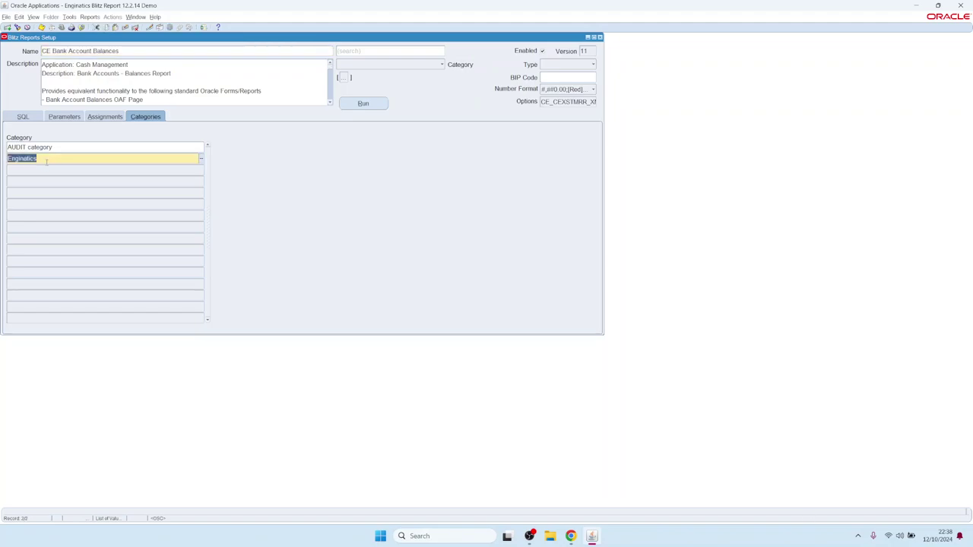
{"action": "left_click", "coordinate": [94, 50]}
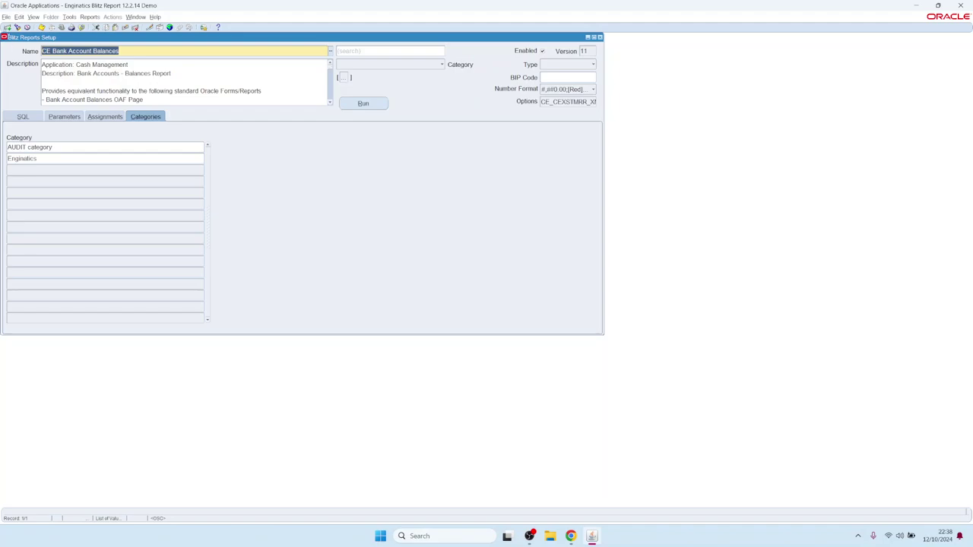
Step: Create a new report named "AP Test report"
{"action": "left_click", "coordinate": [7, 27]}
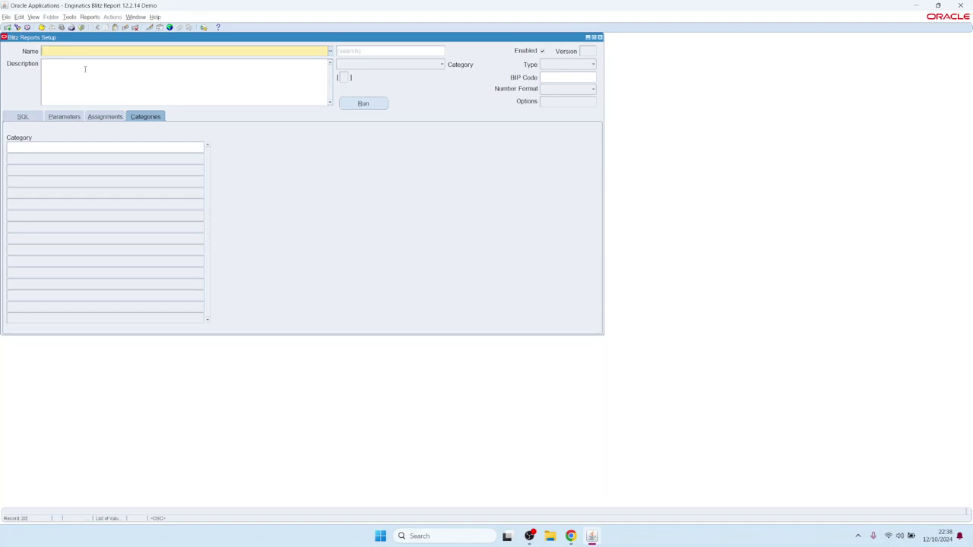
{"action": "type", "text": "AP Test report"}
{"action": "key", "text": "Tab"}
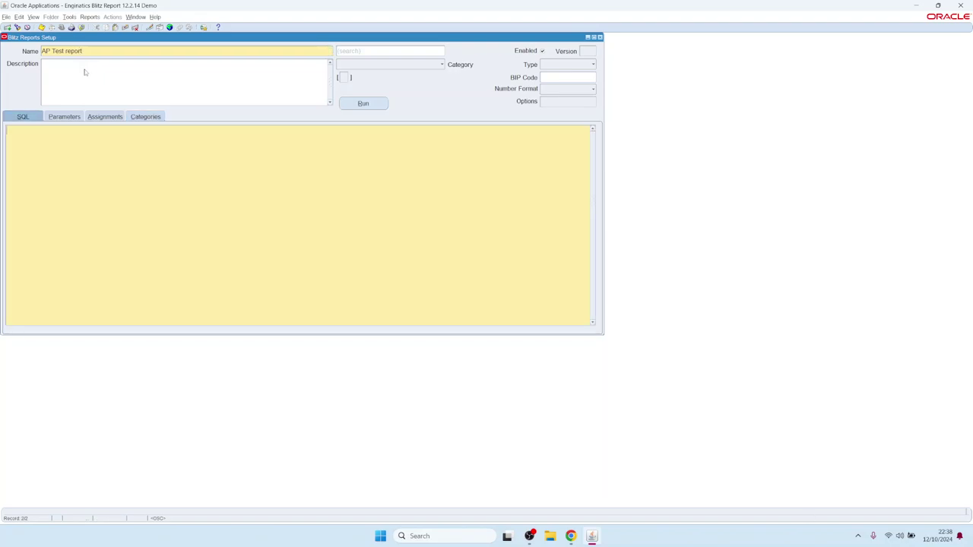
Step: Enter the report's SQL as "select * from ap_suppliers aps", with each clause on its own line
{"action": "type", "text": "select"}
{"action": "key", "text": "Return"}
{"action": "type", "text": "*"}
{"action": "key", "text": "Return"}
{"action": "type", "text": "from"}
{"action": "key", "text": "Return"}
{"action": "type", "text": "ap_suppliers aps"}
Step: Run AP Test report without parameters and look through the supplier rows in the Excel output
{"action": "key", "text": "alt+r"}
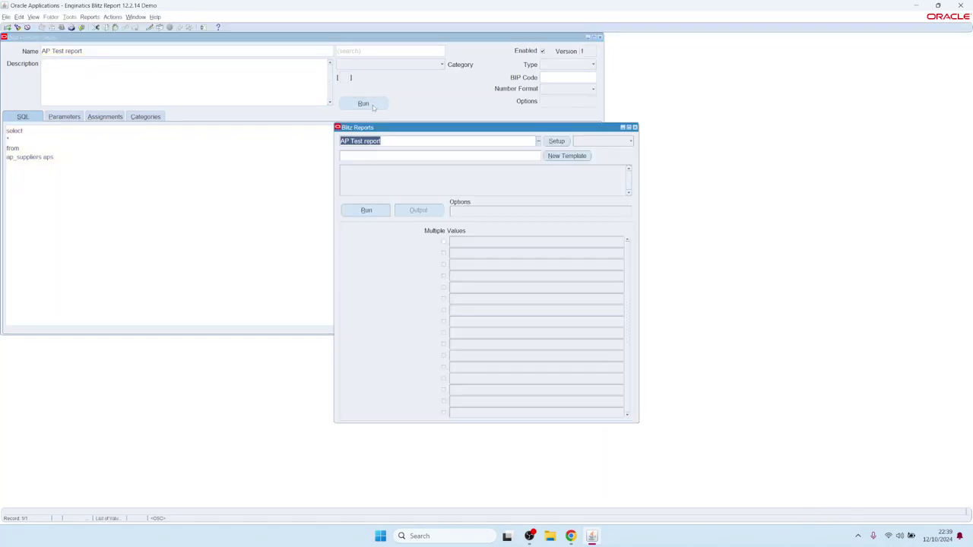
{"action": "left_click", "coordinate": [368, 210]}
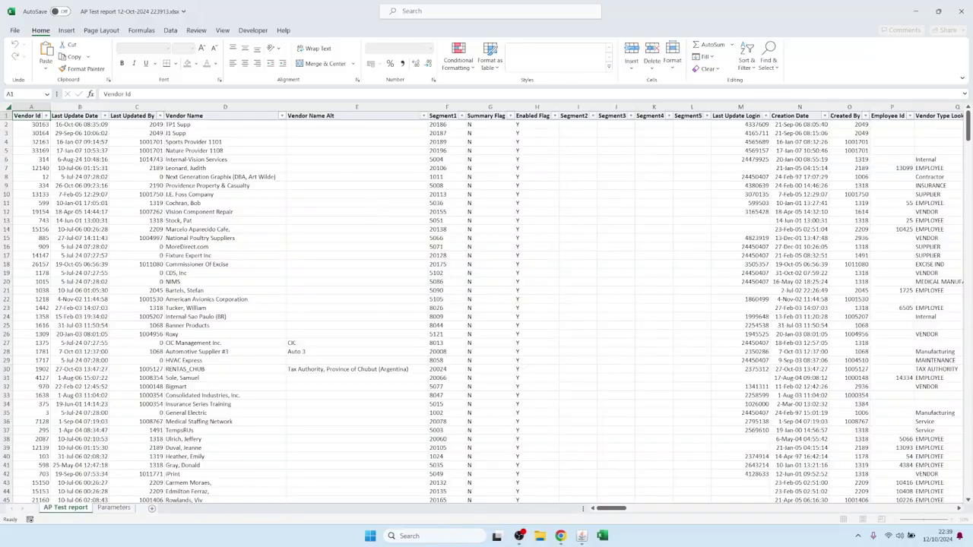
{"action": "left_click", "coordinate": [347, 185]}
{"action": "scroll", "coordinate": [380, 217], "scroll_direction": "down", "scroll_amount": 14}
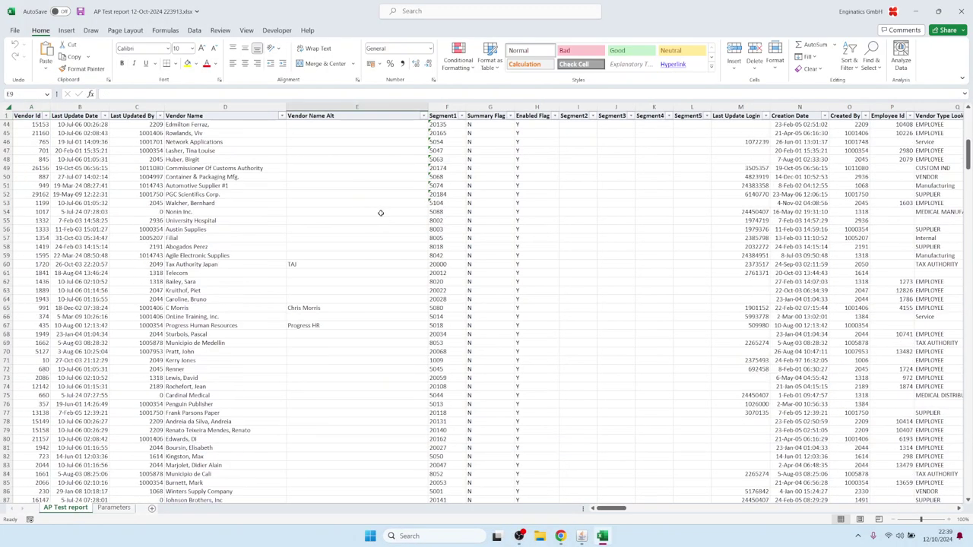
{"action": "scroll", "coordinate": [380, 211], "scroll_direction": "up", "scroll_amount": 14}
{"action": "left_click", "coordinate": [688, 228]}
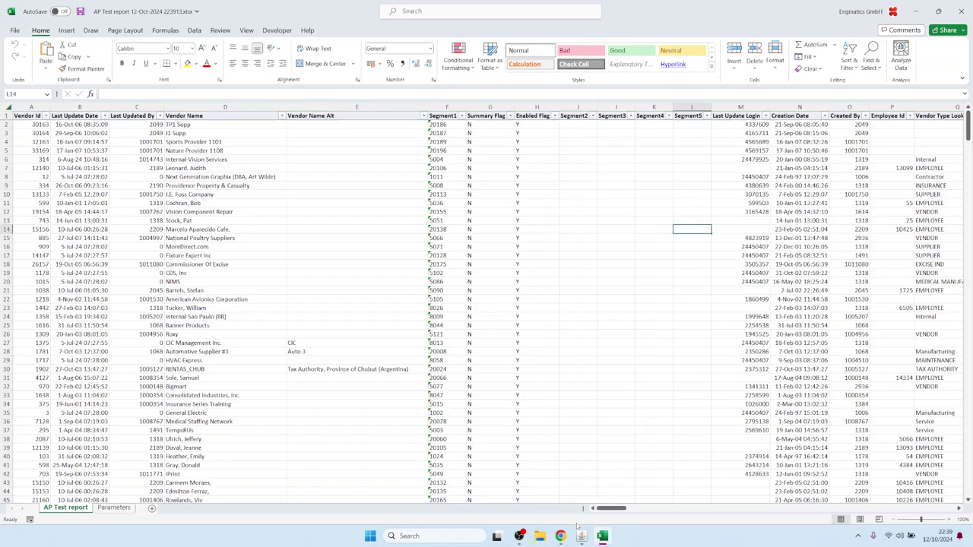
Step: Switch back to Oracle Applications and open the parameter setup of AP Test report
{"action": "mouse_move", "coordinate": [580, 532]}
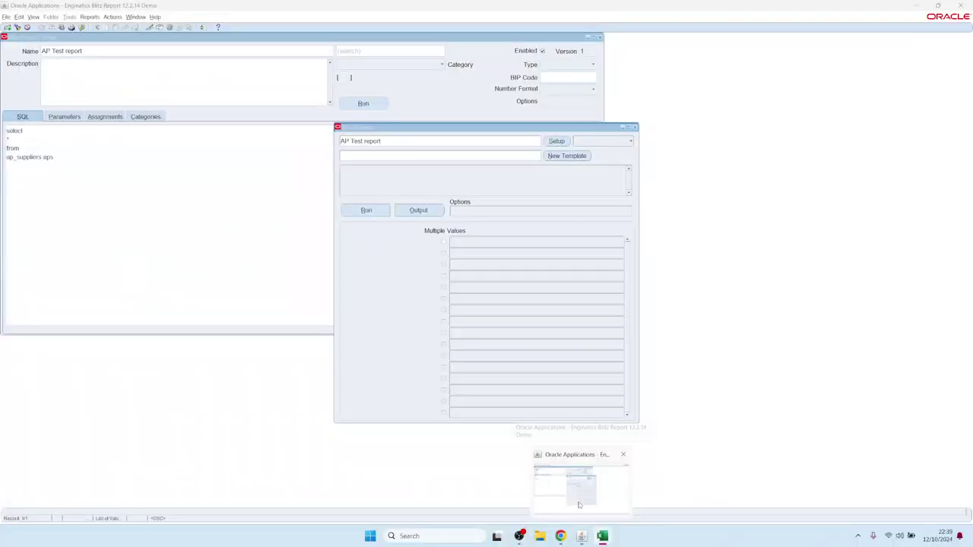
{"action": "left_click", "coordinate": [579, 505]}
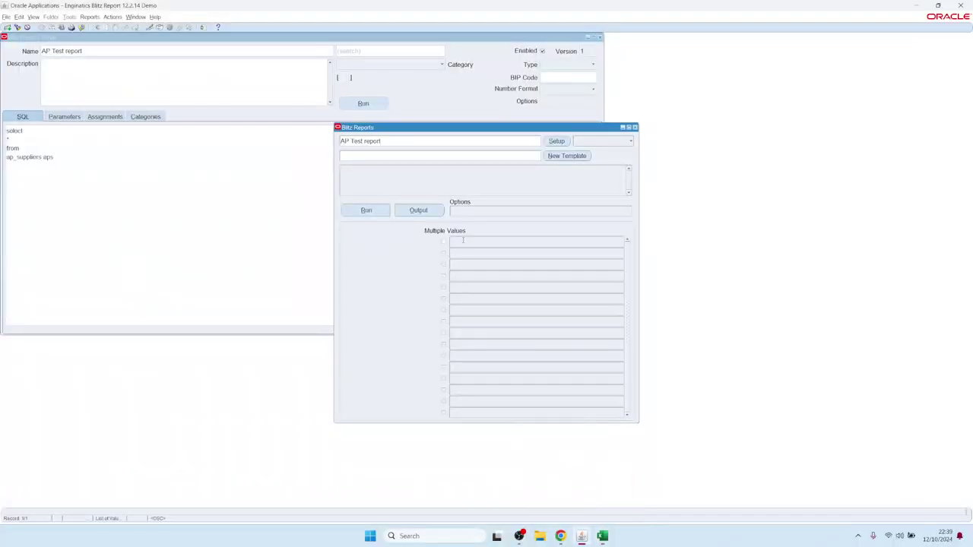
{"action": "left_click", "coordinate": [556, 141]}
{"action": "left_click", "coordinate": [64, 117]}
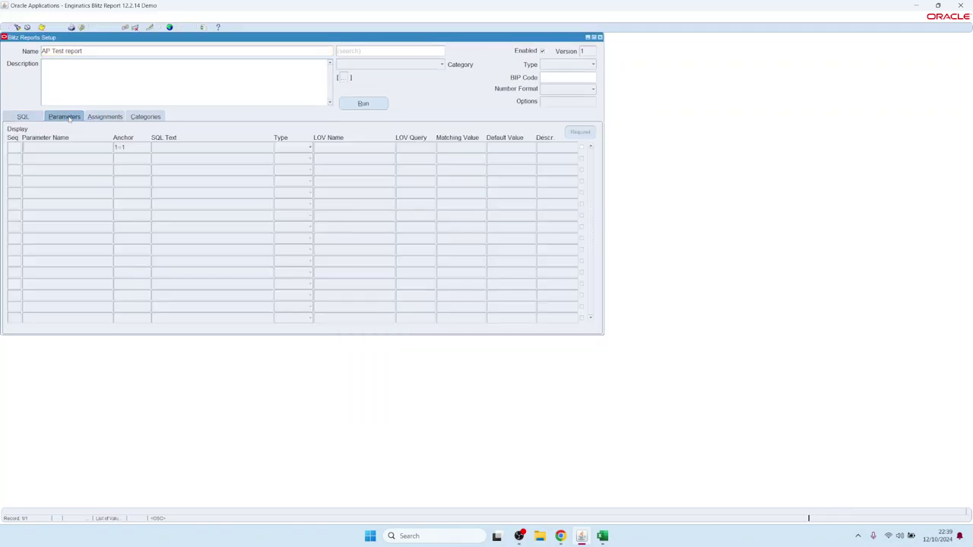
{"action": "left_click", "coordinate": [168, 149]}
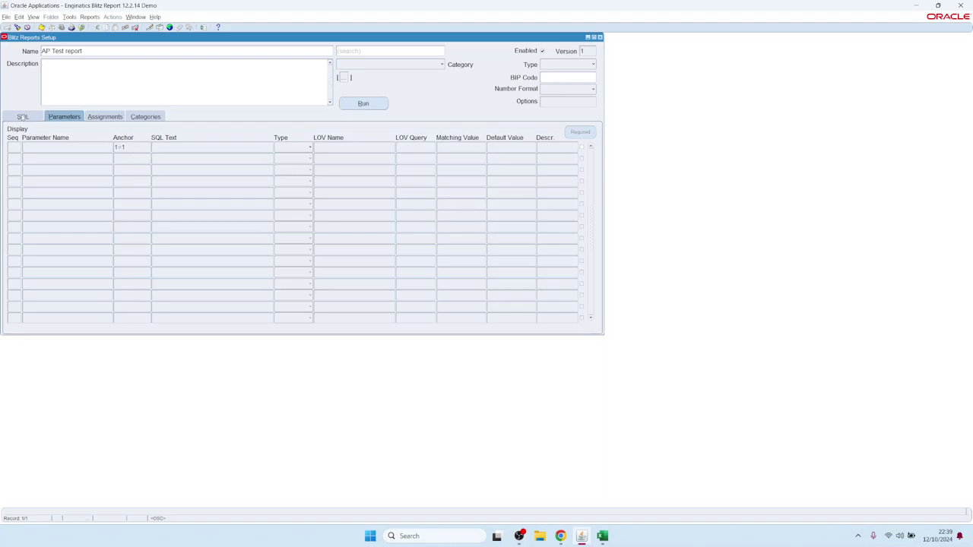
Step: Append a "where 1=1" clause to the SQL of AP Test report
{"action": "left_click", "coordinate": [24, 119]}
{"action": "left_click", "coordinate": [64, 161]}
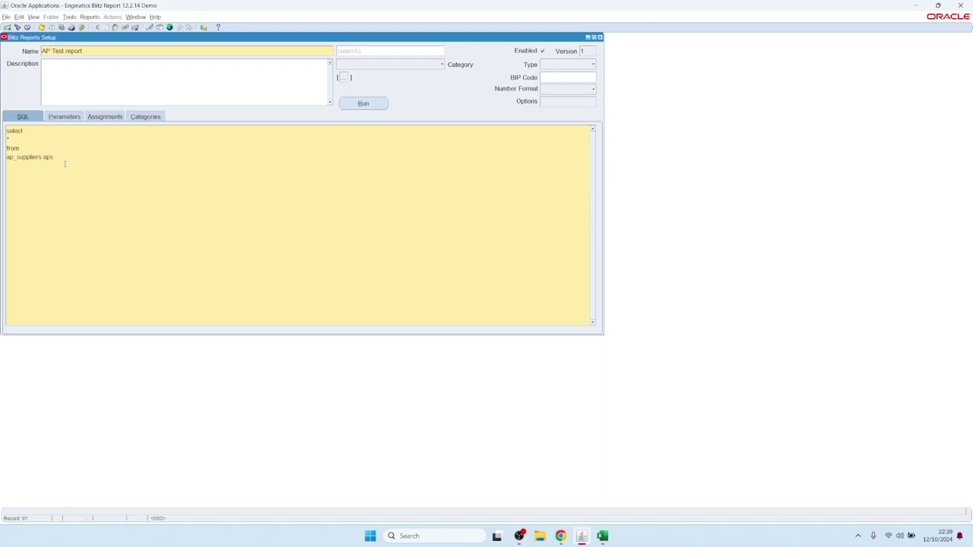
{"action": "key", "text": "Return"}
{"action": "type", "text": "where"}
{"action": "key", "text": "Return"}
{"action": "type", "text": "1=1"}
Step: Search existing parameters for "sup" and copy the Supplier parameter of the AP Invoice Payments report into AP Test report
{"action": "left_click", "coordinate": [64, 116]}
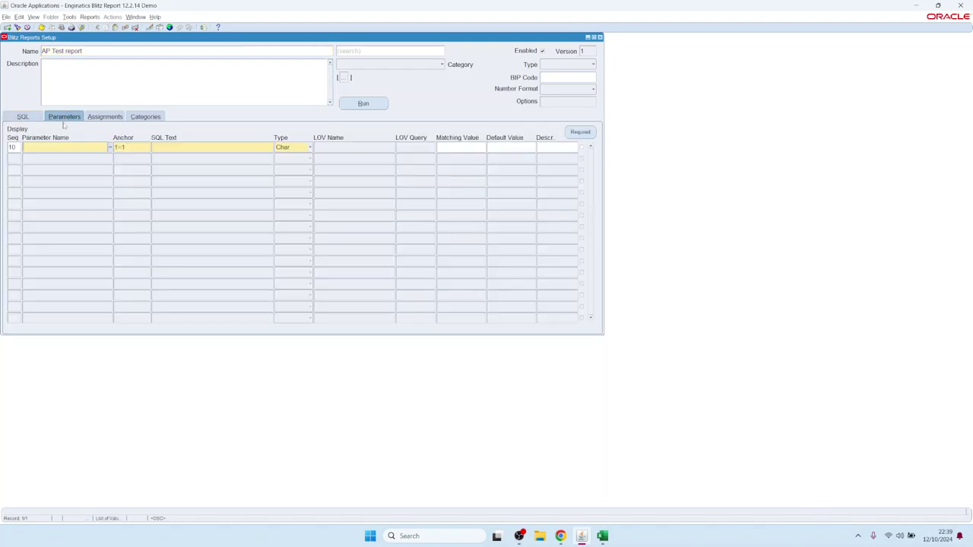
{"action": "double_click", "coordinate": [146, 147]}
{"action": "double_click", "coordinate": [127, 199]}
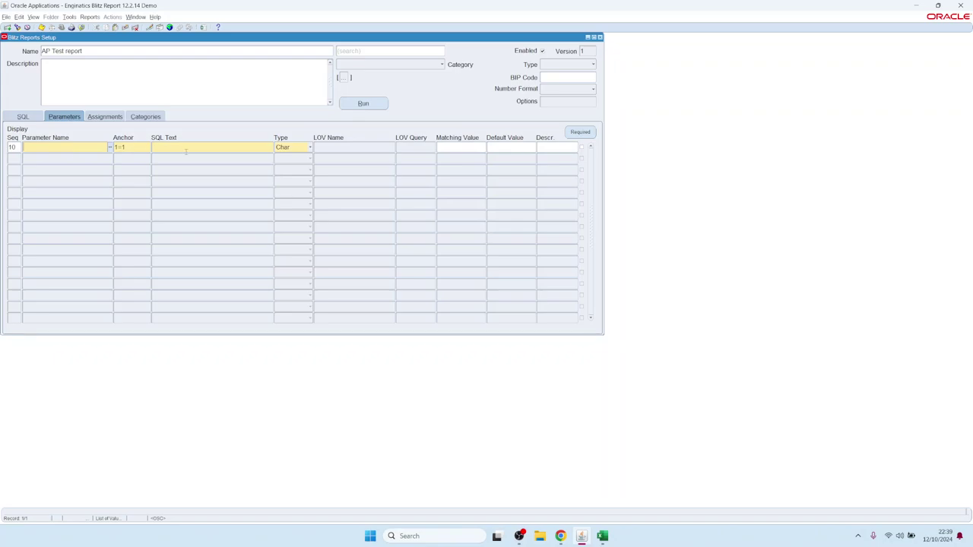
{"action": "double_click", "coordinate": [81, 146]}
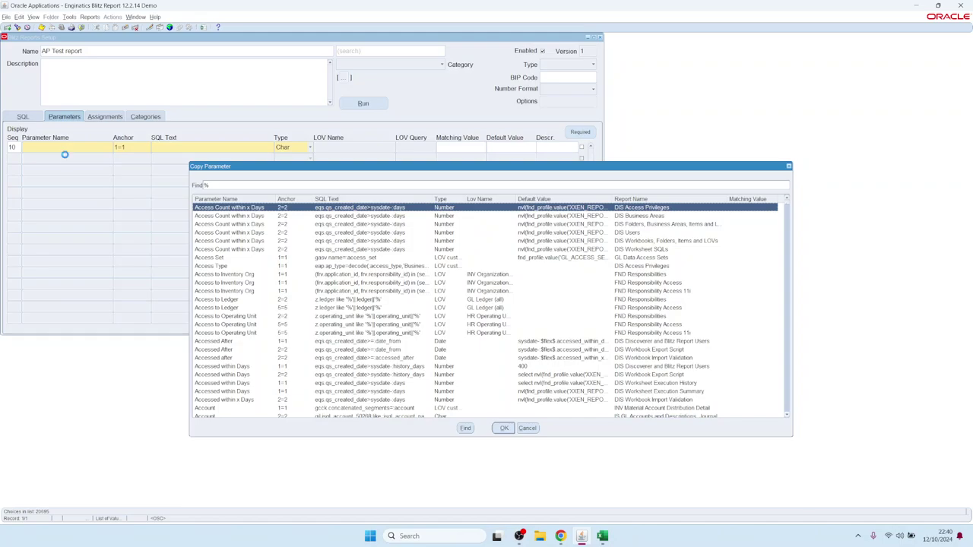
{"action": "type", "text": "sup"}
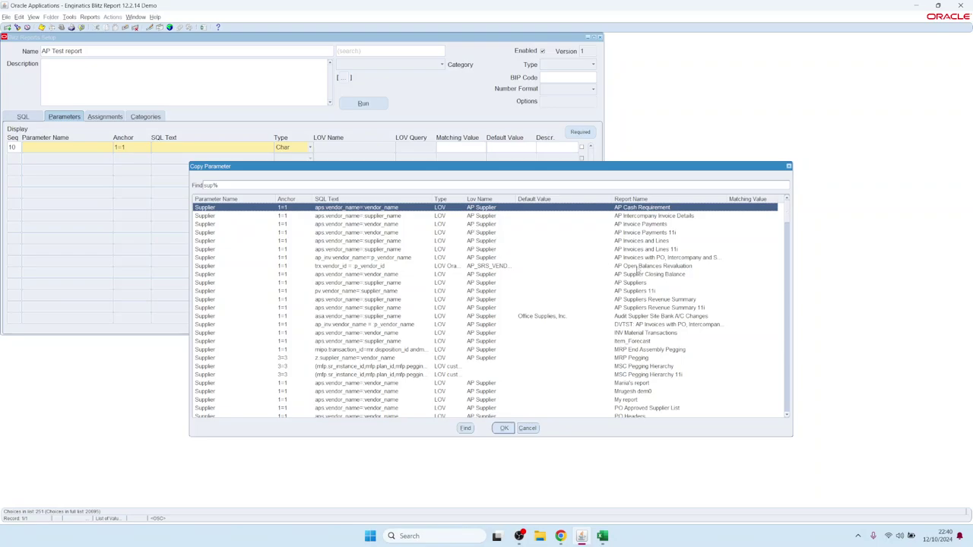
{"action": "left_click", "coordinate": [214, 226]}
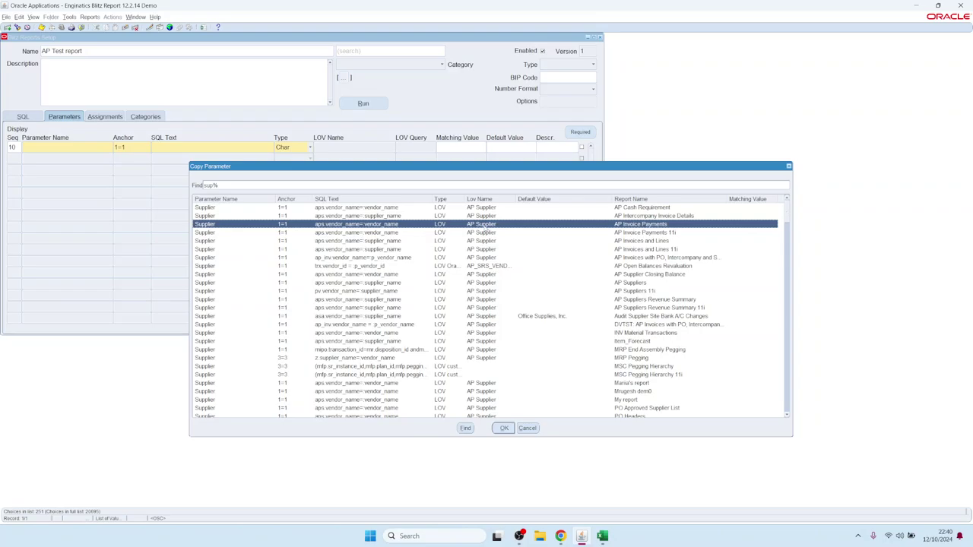
{"action": "double_click", "coordinate": [658, 226]}
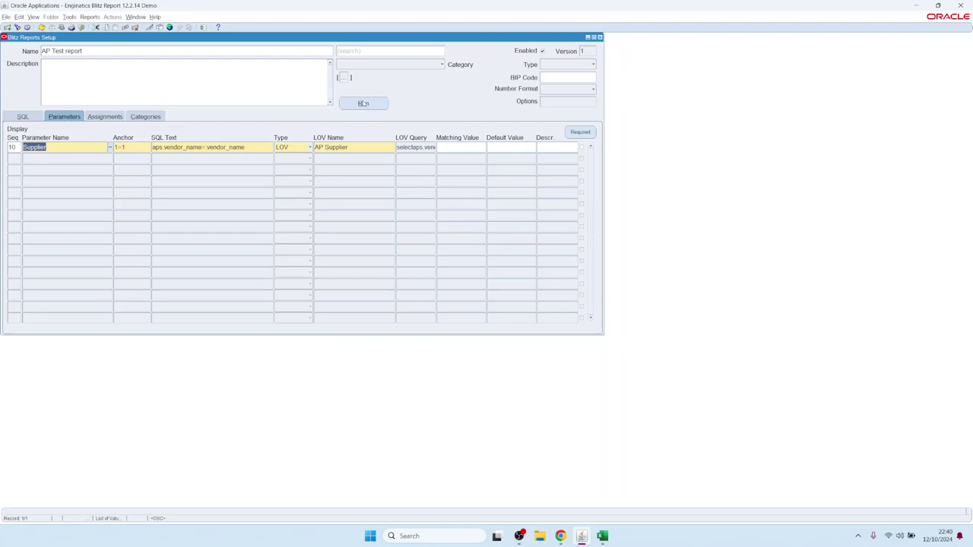
Step: Run AP Test report for the supplier 3G Communications, Inc. and view the Parameters sheet of the Excel output
{"action": "left_click", "coordinate": [363, 104]}
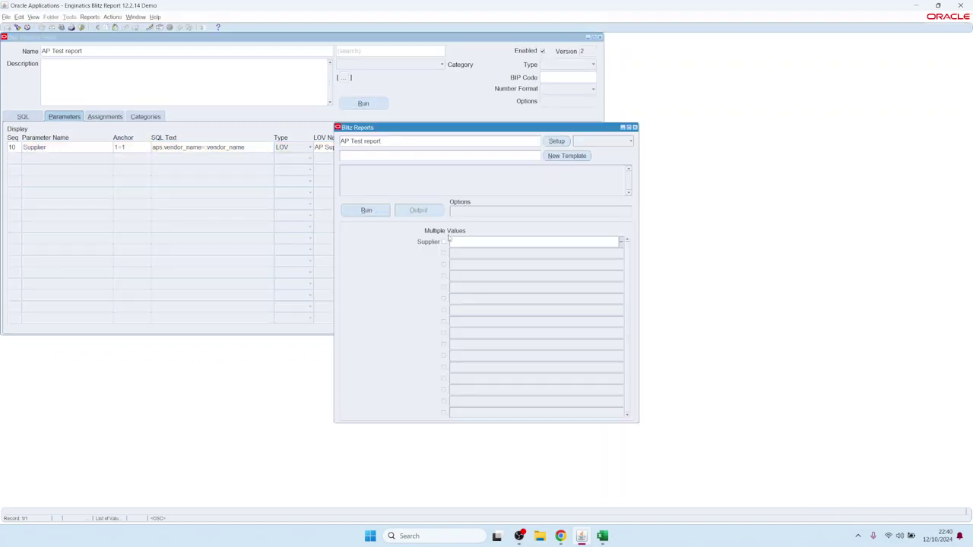
{"action": "double_click", "coordinate": [466, 241]}
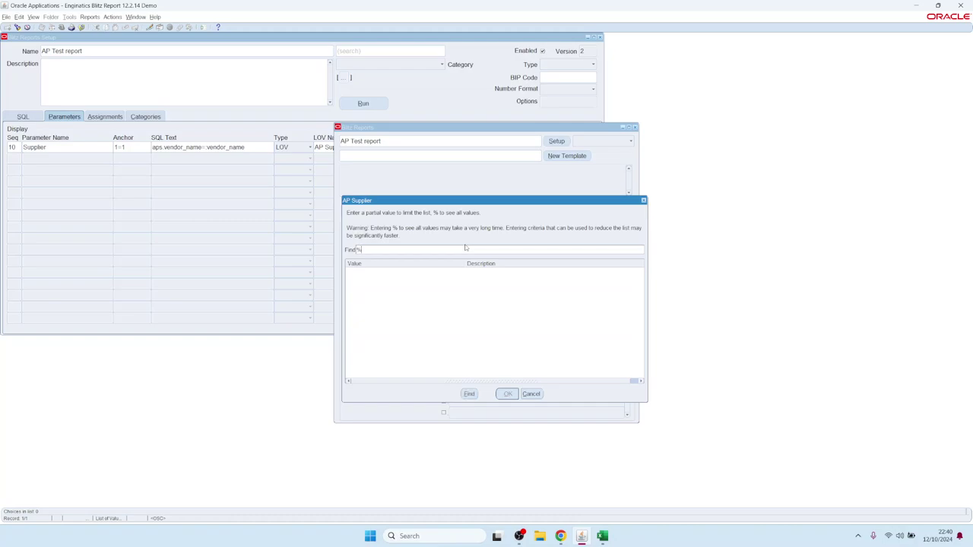
{"action": "key", "text": "Return"}
{"action": "left_click", "coordinate": [404, 259]}
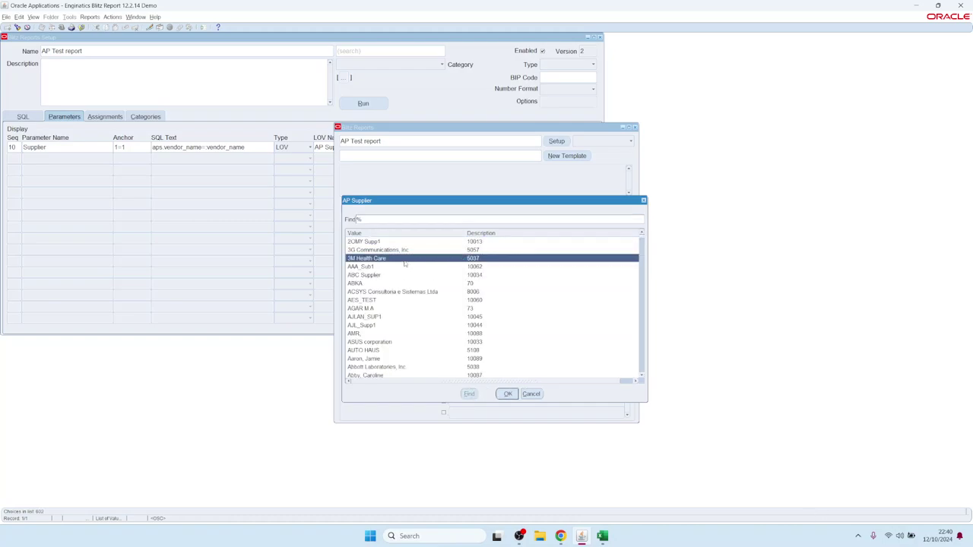
{"action": "key", "text": "Up"}
{"action": "key", "text": "Return"}
{"action": "left_click", "coordinate": [366, 211]}
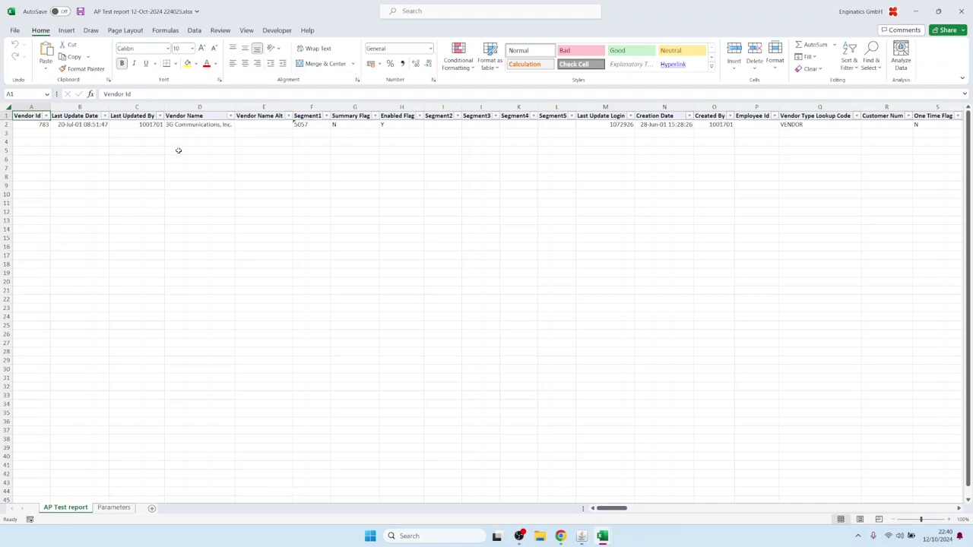
{"action": "left_click", "coordinate": [114, 508]}
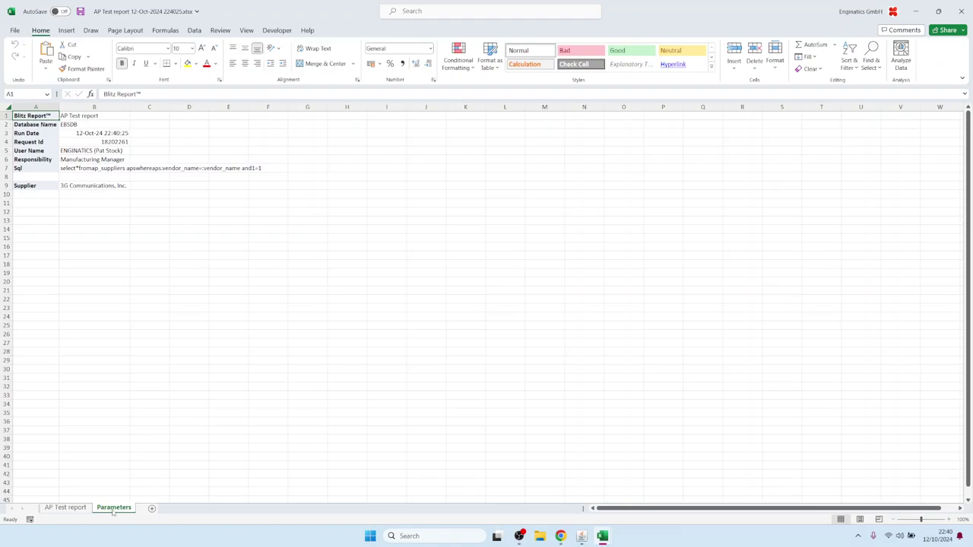
Step: Review the report name, database name, request ID, SQL and Supplier entries on the Parameters sheet
{"action": "left_click", "coordinate": [79, 115]}
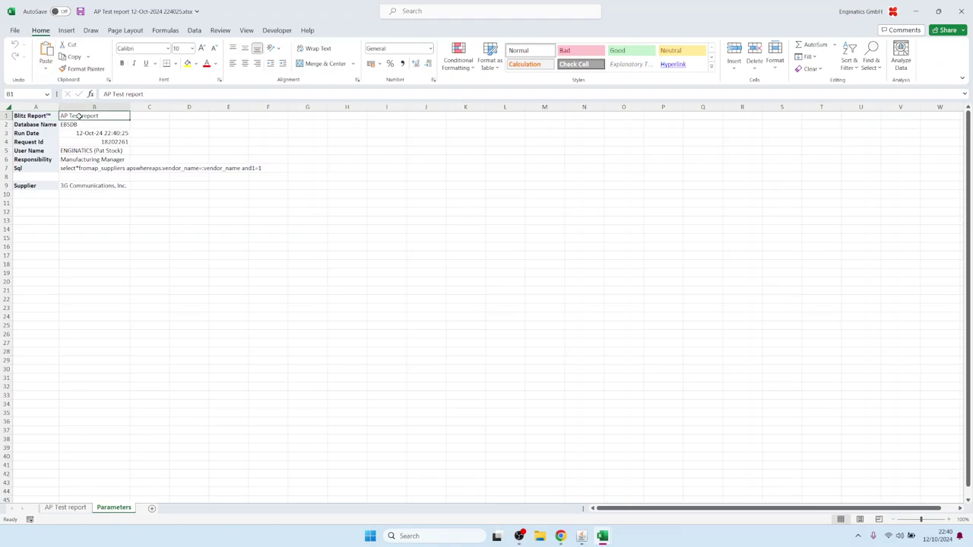
{"action": "left_click", "coordinate": [79, 125]}
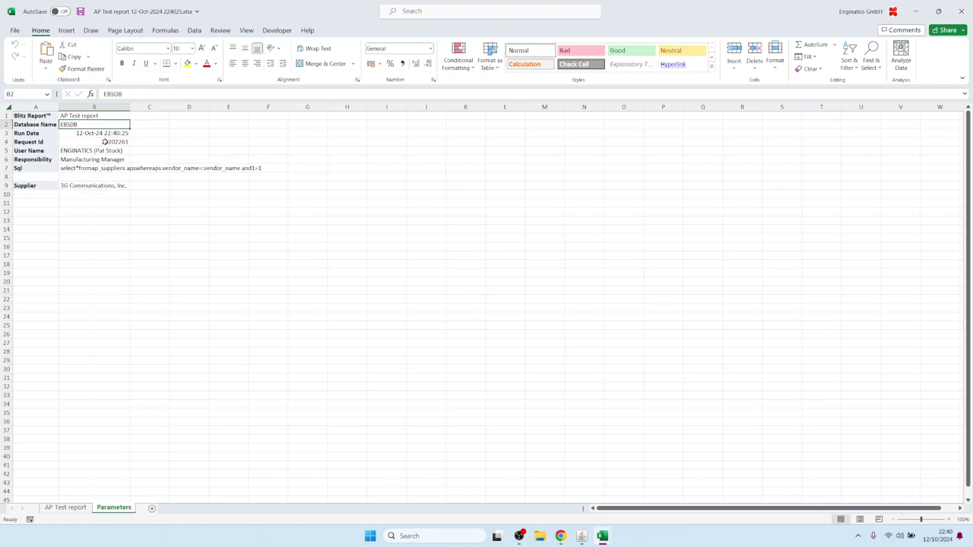
{"action": "left_click", "coordinate": [105, 141]}
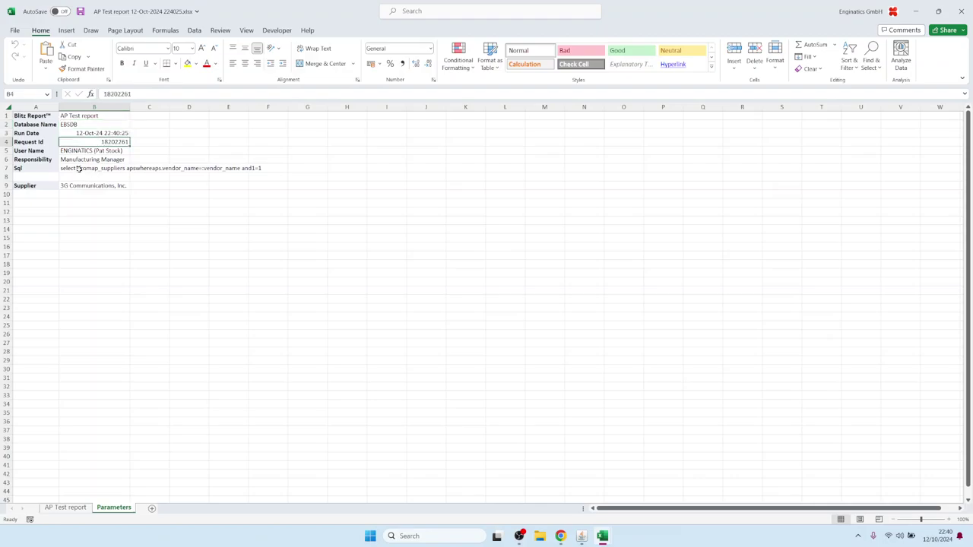
{"action": "left_click", "coordinate": [77, 168]}
{"action": "left_click", "coordinate": [73, 186]}
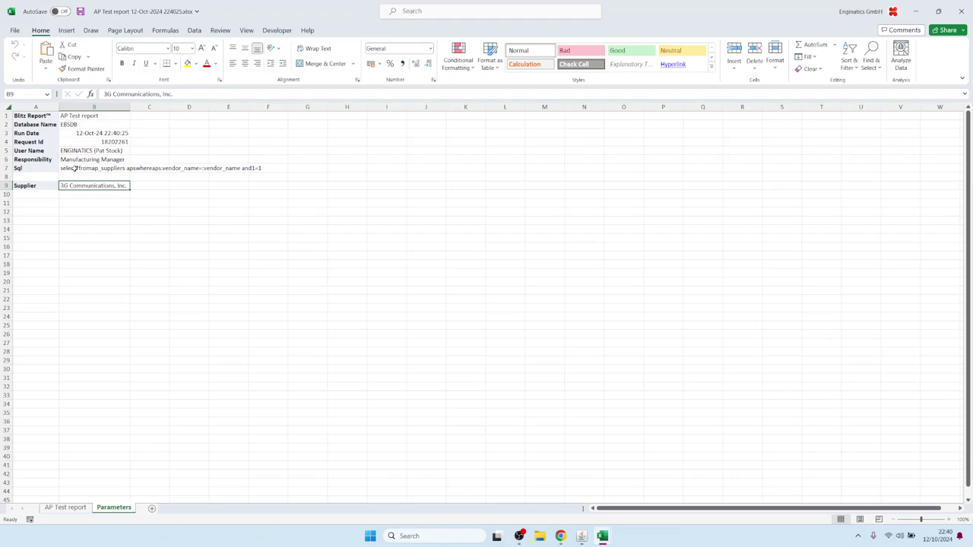
Step: Inspect the vendor name condition and the 1=1 anchor in the Sql cell, and return to the AP Test report sheet
{"action": "double_click", "coordinate": [75, 168]}
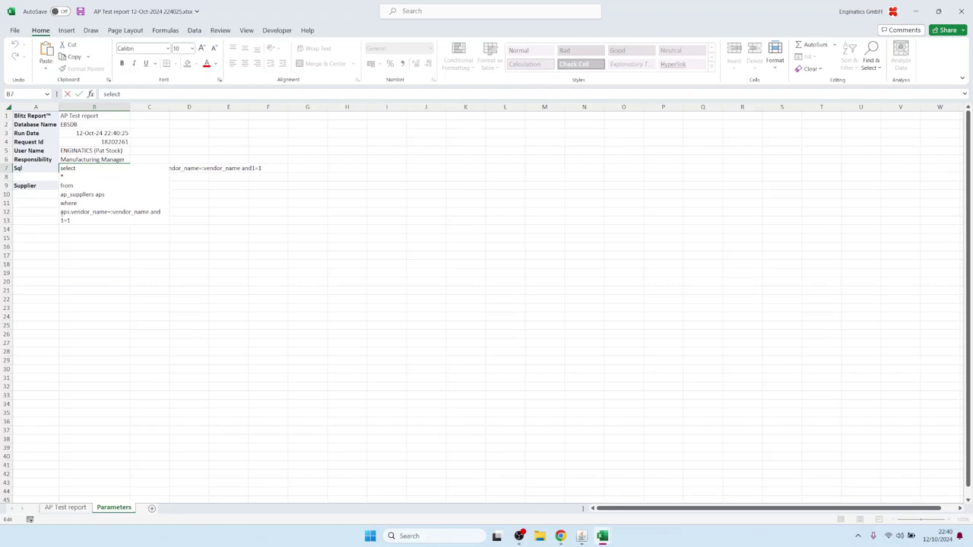
{"action": "left_click_drag", "start_coordinate": [61, 212], "coordinate": [149, 212]}
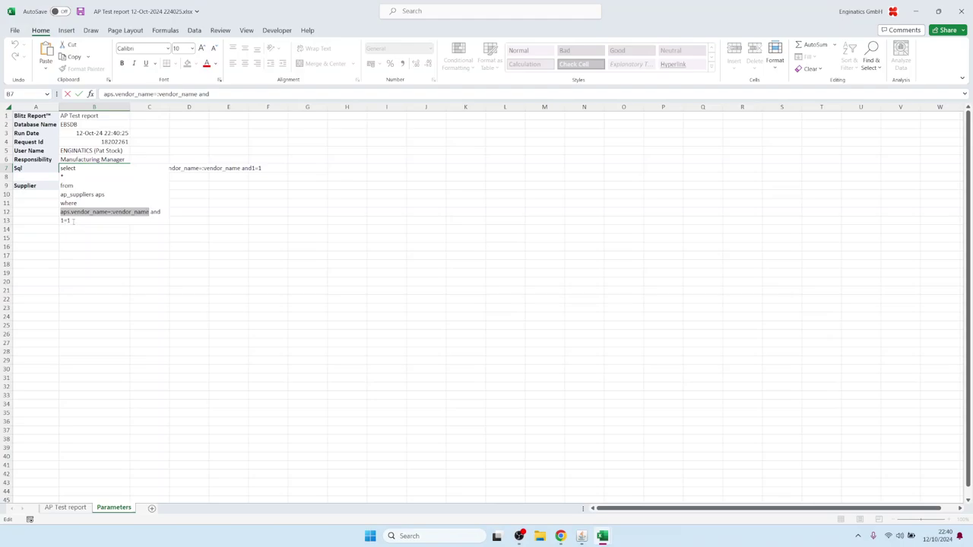
{"action": "left_click_drag", "start_coordinate": [73, 220], "coordinate": [61, 220]}
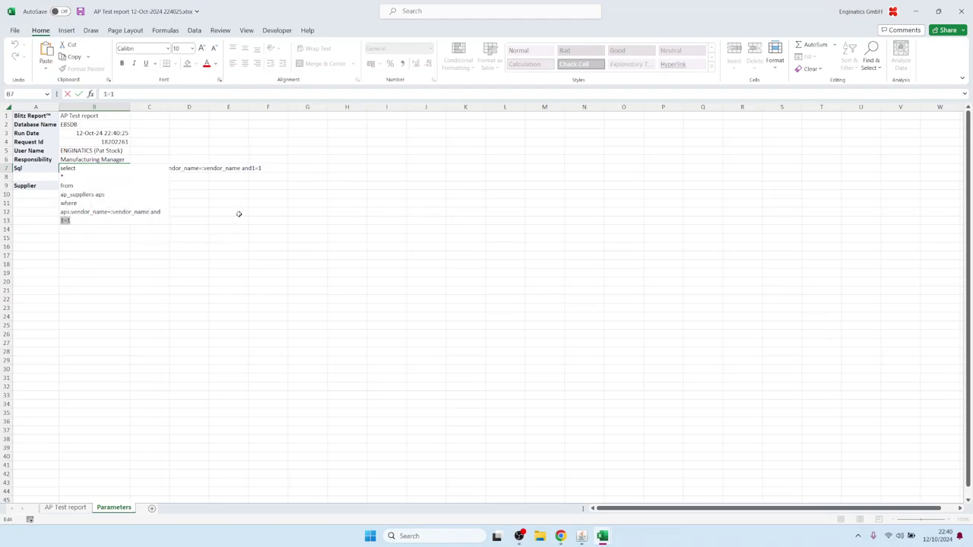
{"action": "key", "text": "Escape"}
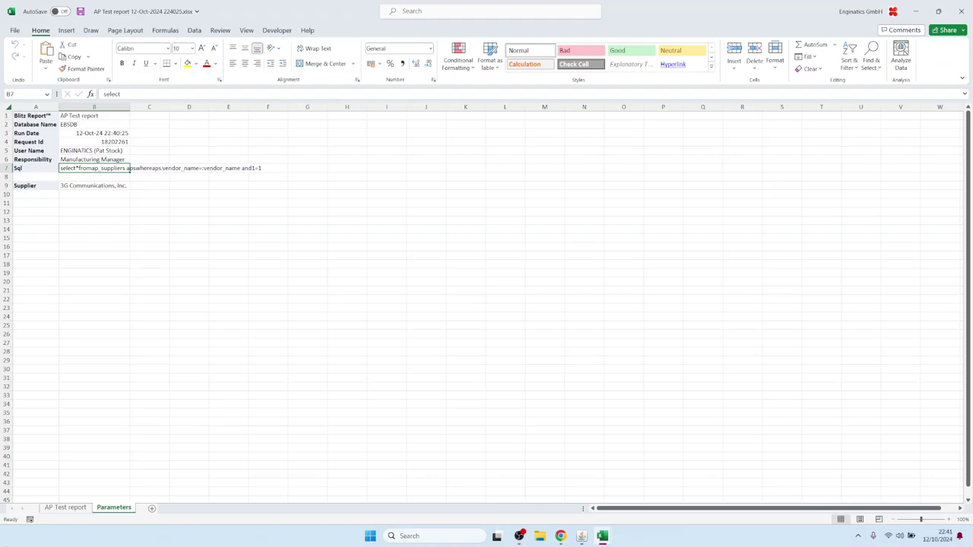
{"action": "left_click", "coordinate": [65, 509]}
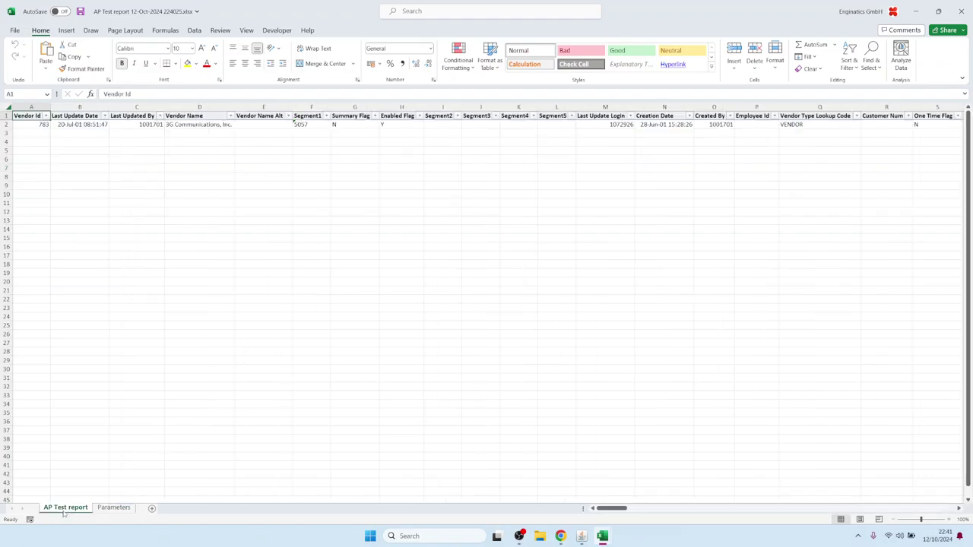
Step: Switch to Oracle Applications, find all own requests and view the log of the latest AP Test report request
{"action": "left_click", "coordinate": [581, 536]}
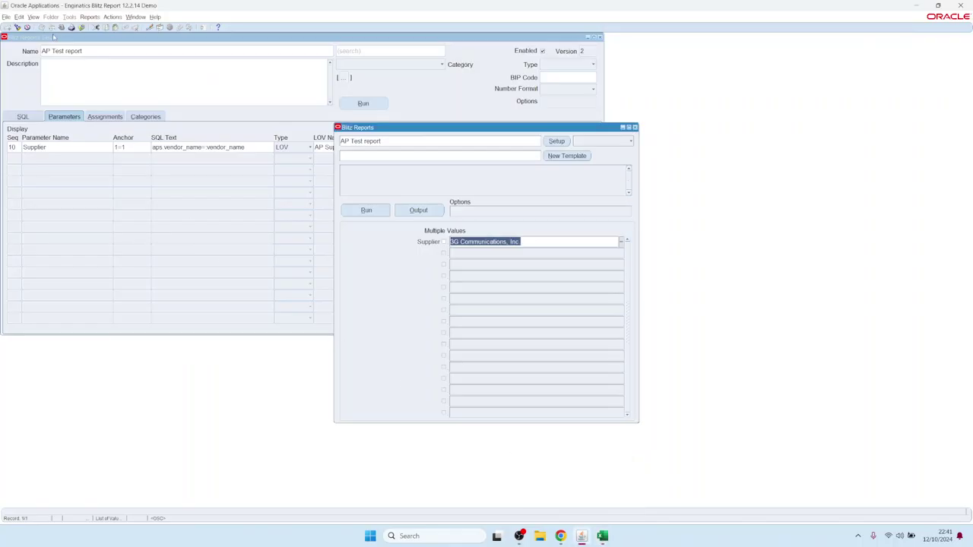
{"action": "left_click", "coordinate": [33, 16]}
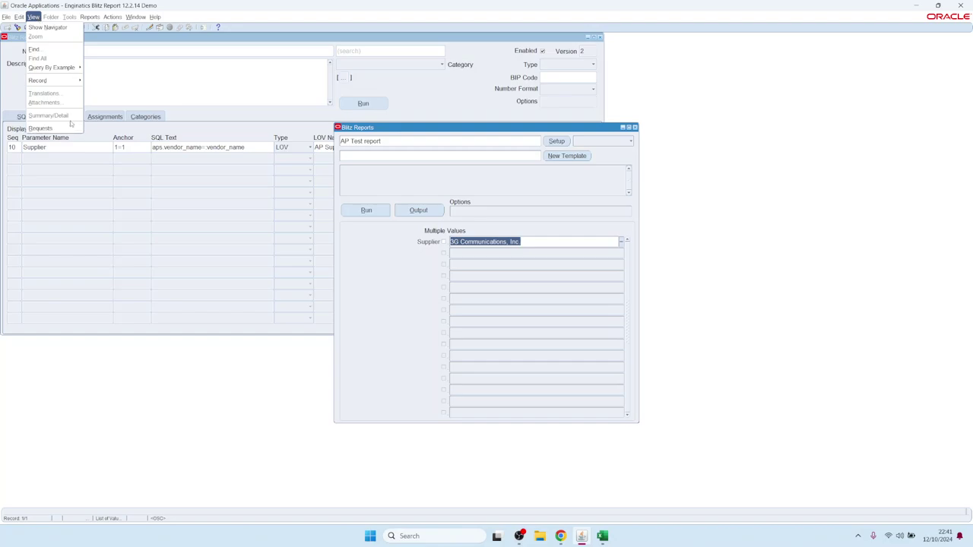
{"action": "left_click", "coordinate": [69, 129]}
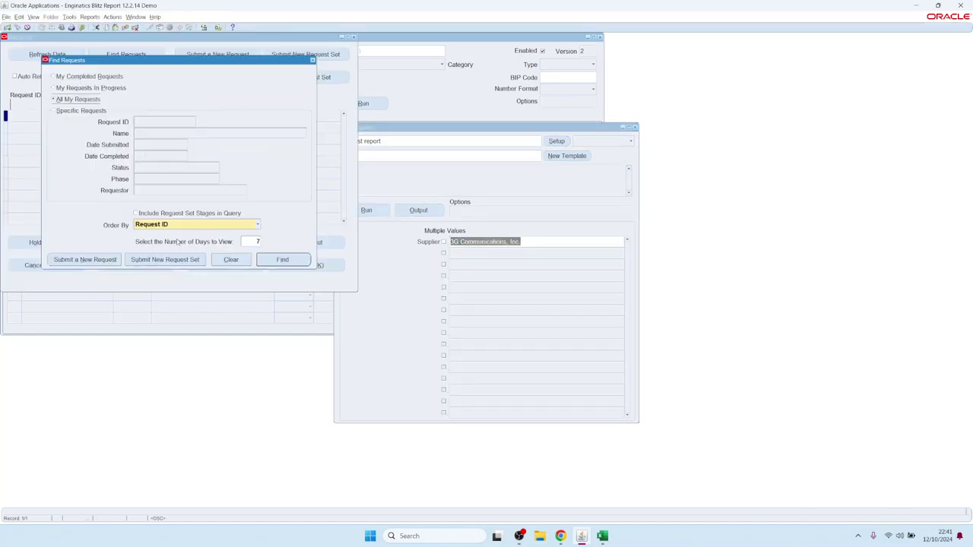
{"action": "left_click", "coordinate": [279, 258]}
{"action": "left_click", "coordinate": [65, 116]}
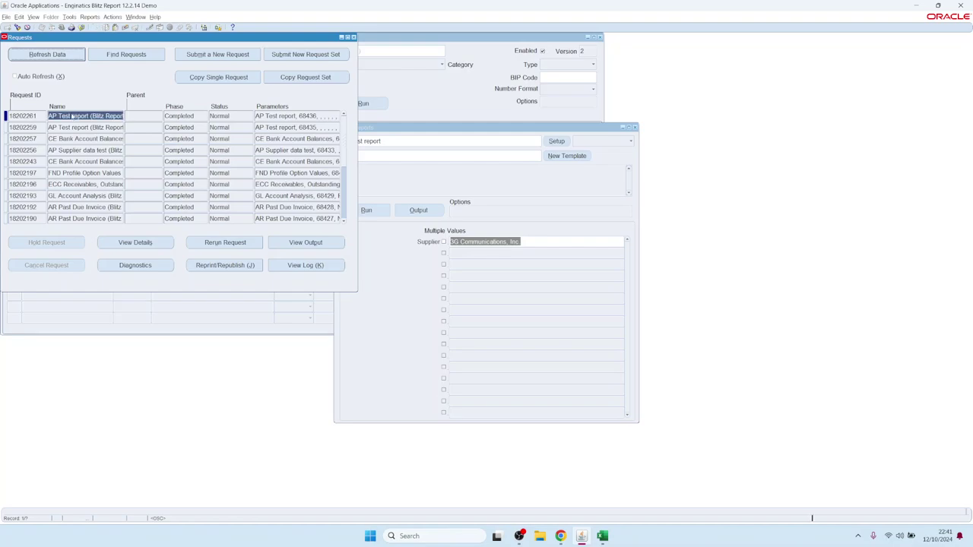
{"action": "left_click", "coordinate": [298, 265]}
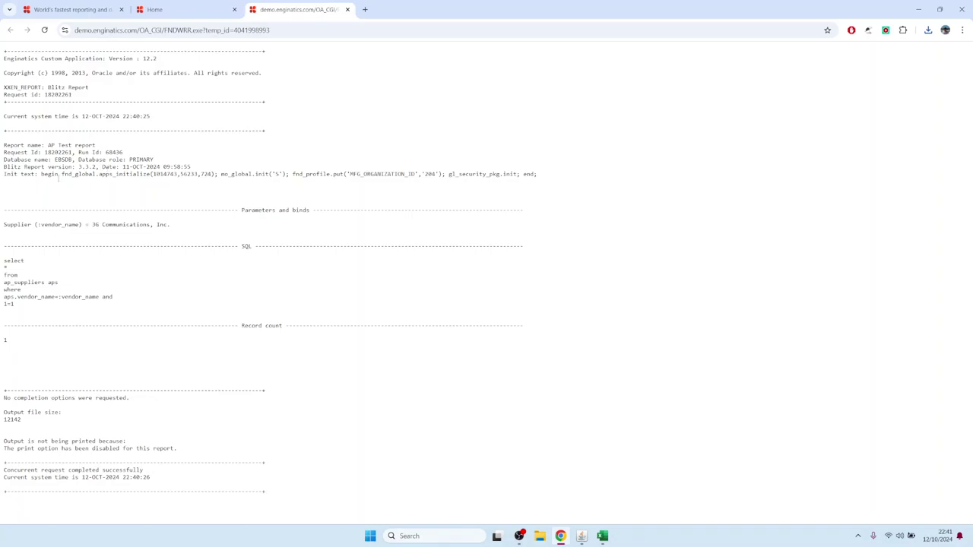
Step: Examine the executed SQL, the Supplier bind value and the record count in the request log, and close the log
{"action": "left_click_drag", "start_coordinate": [18, 306], "coordinate": [2, 261]}
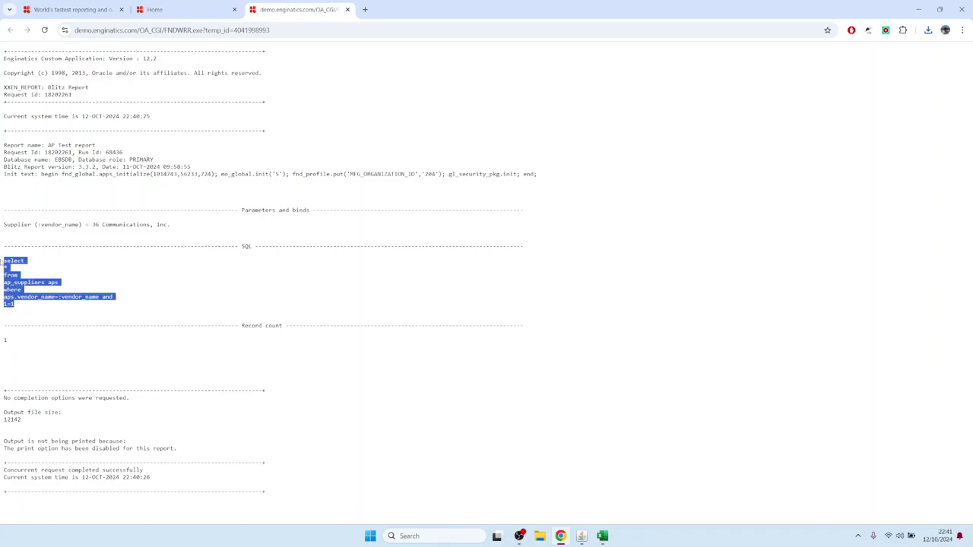
{"action": "left_click_drag", "start_coordinate": [5, 225], "coordinate": [179, 225]}
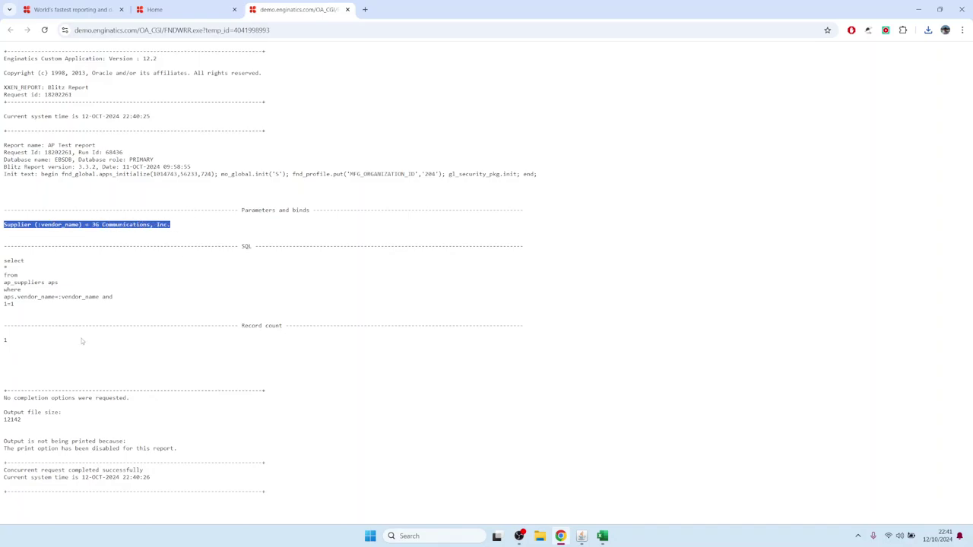
{"action": "left_click_drag", "start_coordinate": [11, 345], "coordinate": [4, 342]}
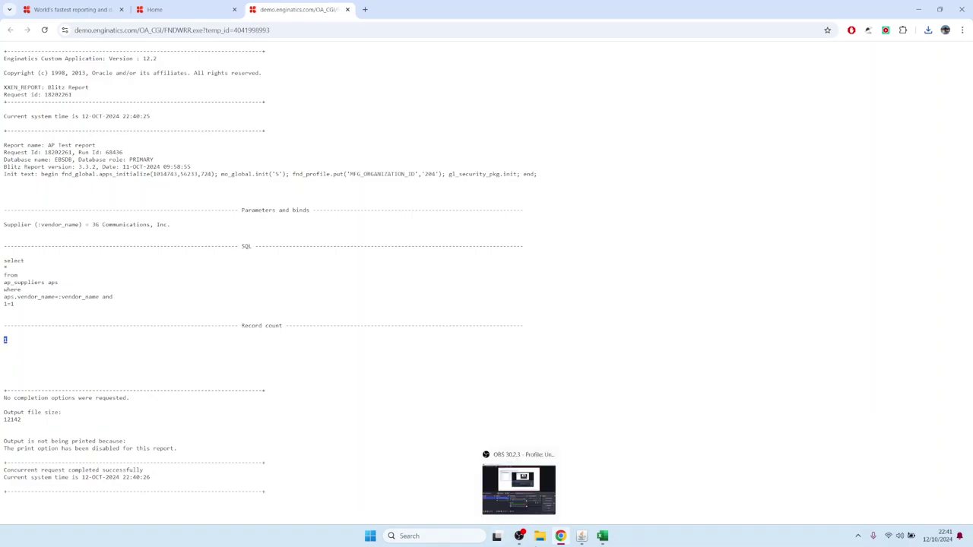
{"action": "left_click", "coordinate": [346, 10]}
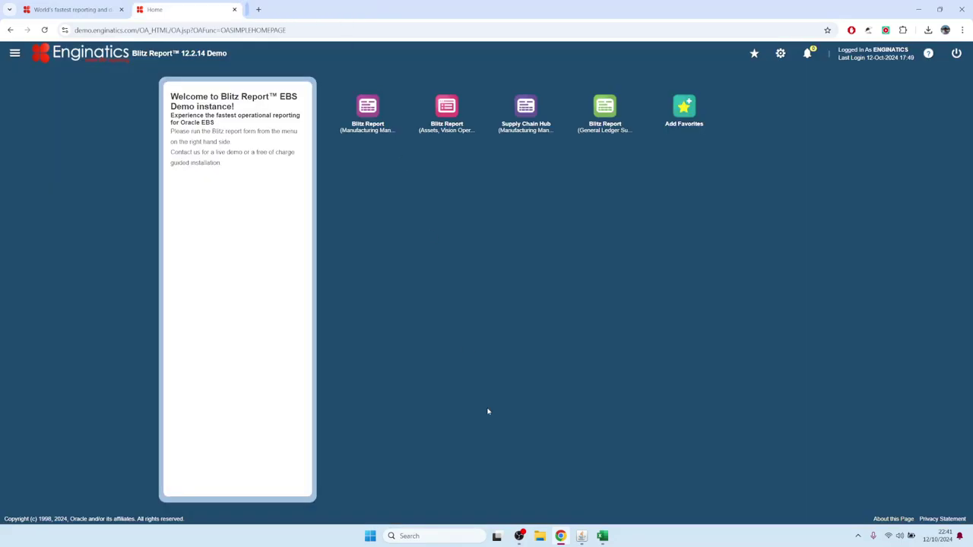
Step: Switch back to Oracle Applications, close the requests list and open the SQL of AP Test report
{"action": "key", "text": "alt+Tab"}
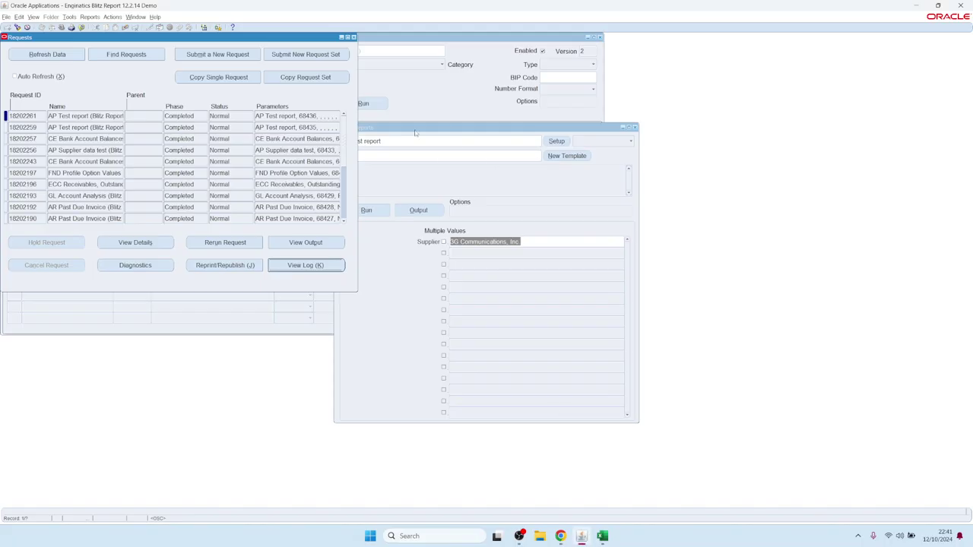
{"action": "left_click", "coordinate": [353, 37]}
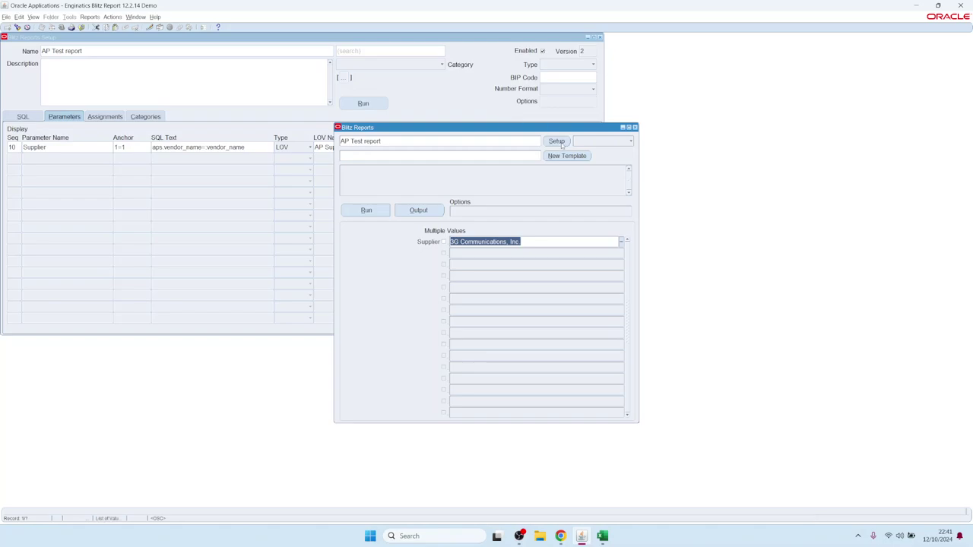
{"action": "left_click", "coordinate": [34, 196]}
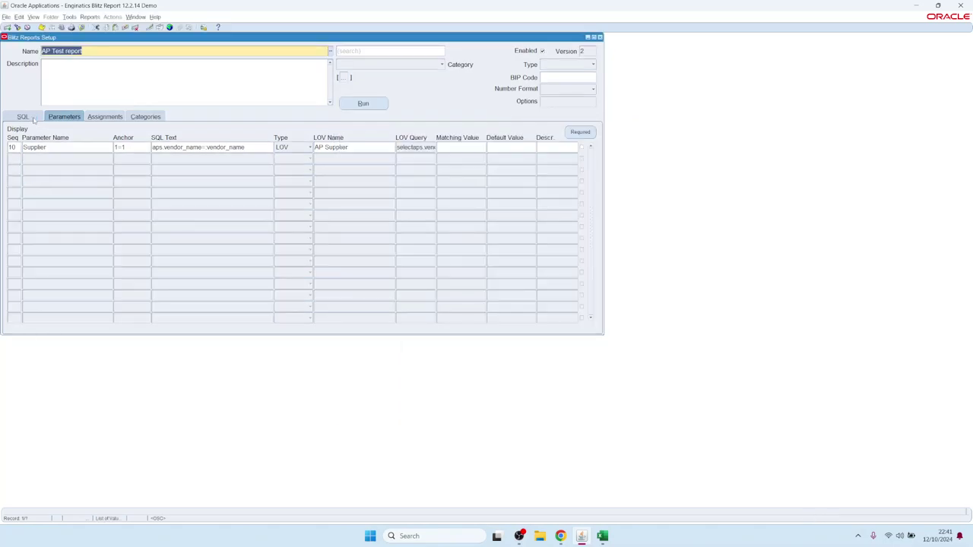
{"action": "left_click", "coordinate": [28, 117]}
Step: Add the table ap_invoices_all with the alias aia to the SQL's from clause, after ap_suppliers aps
{"action": "left_click", "coordinate": [53, 183]}
{"action": "left_click", "coordinate": [60, 159]}
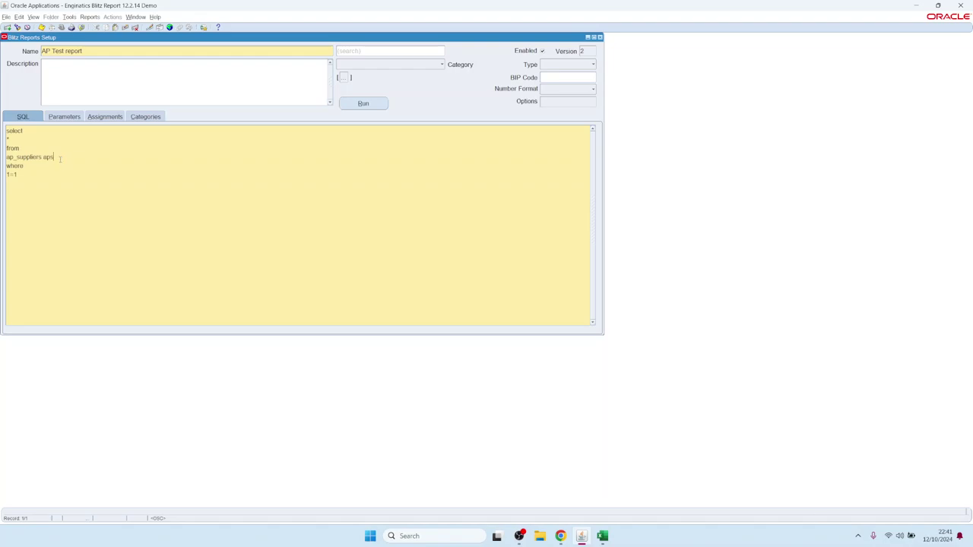
{"action": "type", "text": ","}
{"action": "key", "text": "Return"}
{"action": "type", "text": "ap_"}
{"action": "type", "text": "invoices_a"}
{"action": "type", "text": "ll aia where 1=1"}
Step: Extend the where clause after 1=1 with the join condition "and aps.vendor_id=aia.vendor_id"
{"action": "type", "text": " nad"}
{"action": "key", "text": "BackSpace"}
{"action": "key", "text": "BackSpace"}
{"action": "key", "text": "BackSpace"}
{"action": "type", "text": "and a"}
{"action": "type", "text": "ps.vendor_id"}
{"action": "type", "text": "="}
{"action": "key", "text": "Left"}
{"action": "key", "text": "shift+Home"}
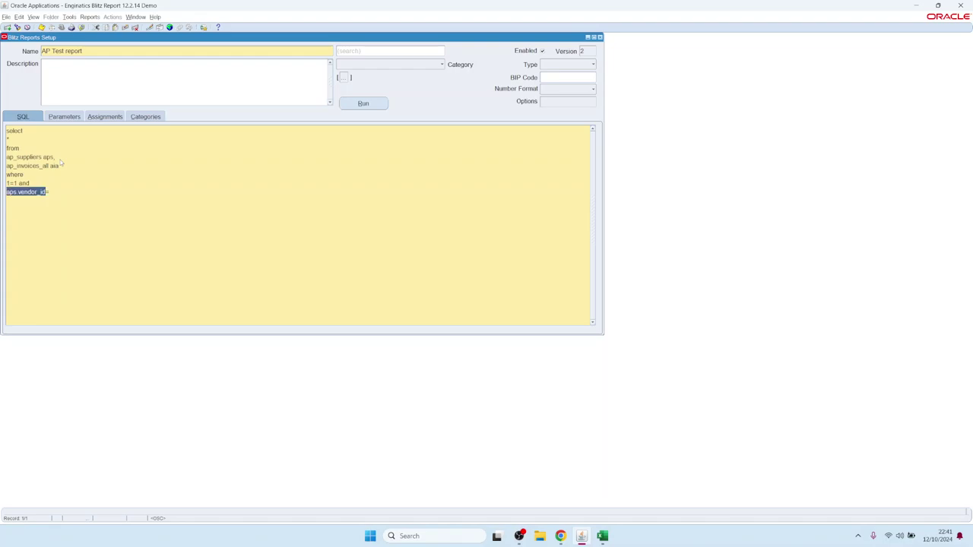
{"action": "key", "text": "ctrl+c"}
{"action": "key", "text": "End"}
{"action": "key", "text": "ctrl+v"}
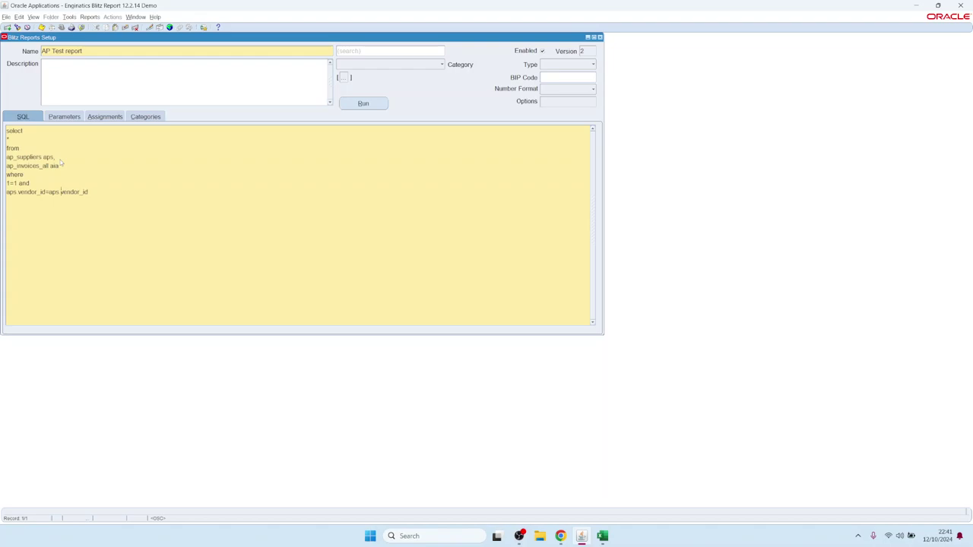
{"action": "key", "text": "ctrl+shift+Left"}
{"action": "type", "text": "aia"}
Step: Replace the asterisk in the select list with the columns aps.vendor_name, aps.segment1 vendor_number and aia.*
{"action": "key", "text": "Up"}
{"action": "key", "text": "shift+Home"}
{"action": "type", "text": "aps.vendor_name,"}
{"action": "key", "text": "Return"}
{"action": "type", "text": "aps"}
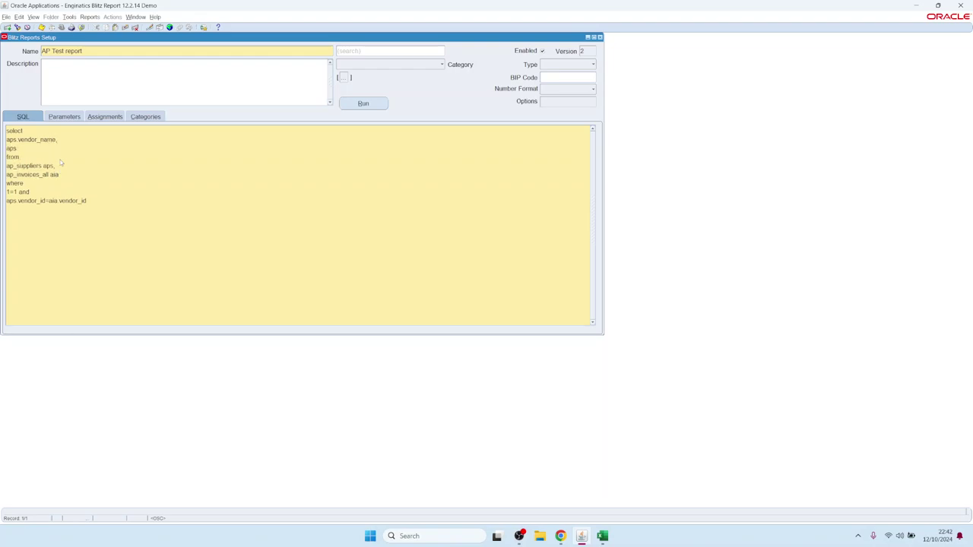
{"action": "type", "text": ".segment1 vendor_number,"}
{"action": "key", "text": "Return"}
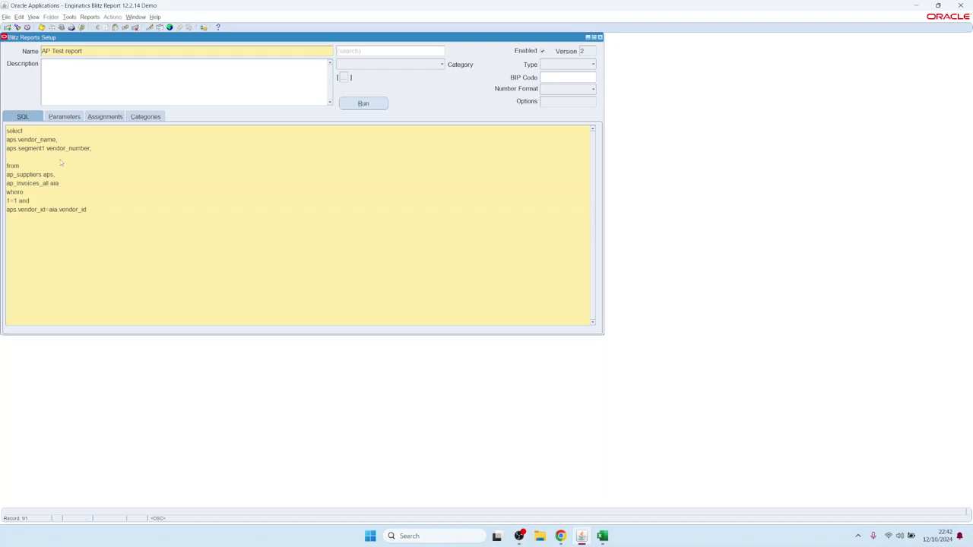
{"action": "type", "text": "aia.*"}
{"action": "left_click_drag", "start_coordinate": [63, 184], "coordinate": [6, 183]}
Step: Add a second parameter row to AP Test report and search the existing parameters for "inv"
{"action": "left_click", "coordinate": [66, 117]}
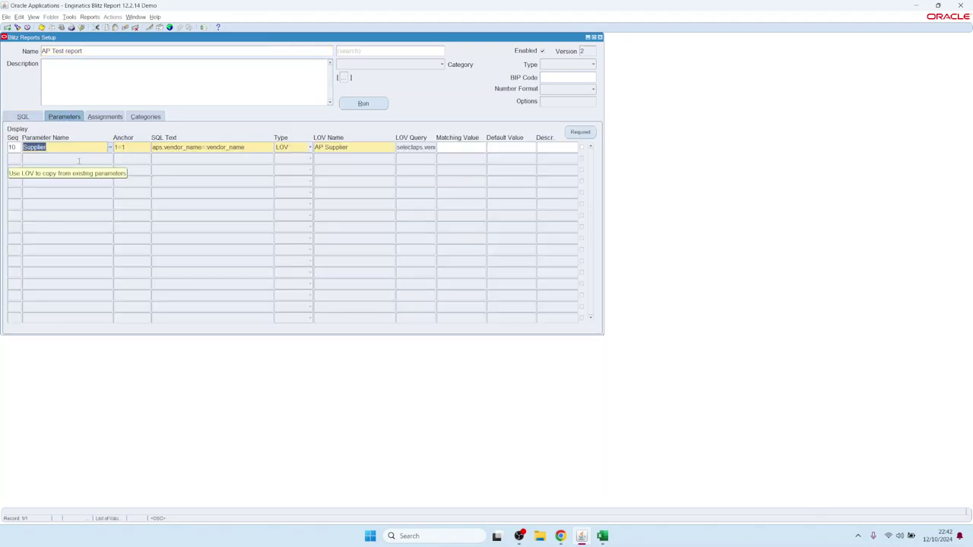
{"action": "left_click", "coordinate": [48, 158]}
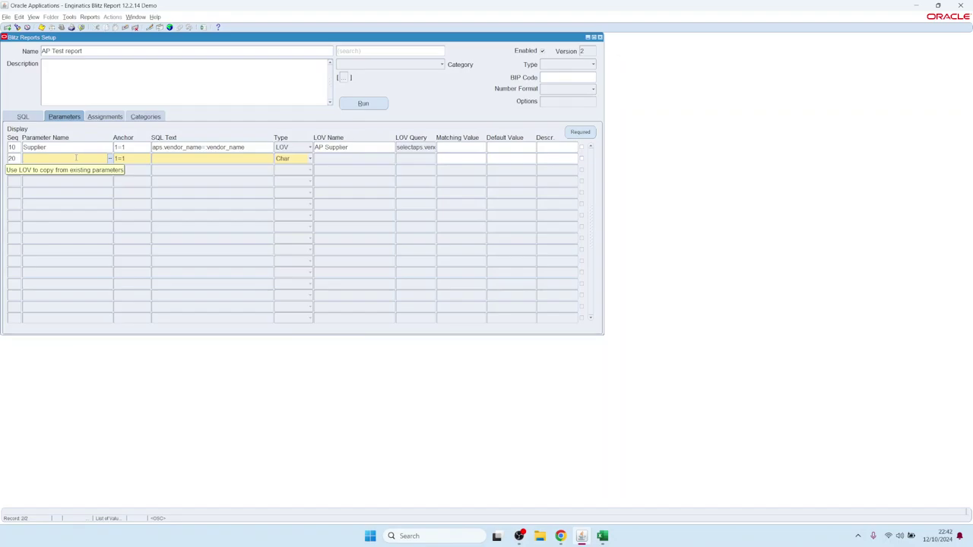
{"action": "double_click", "coordinate": [76, 157]}
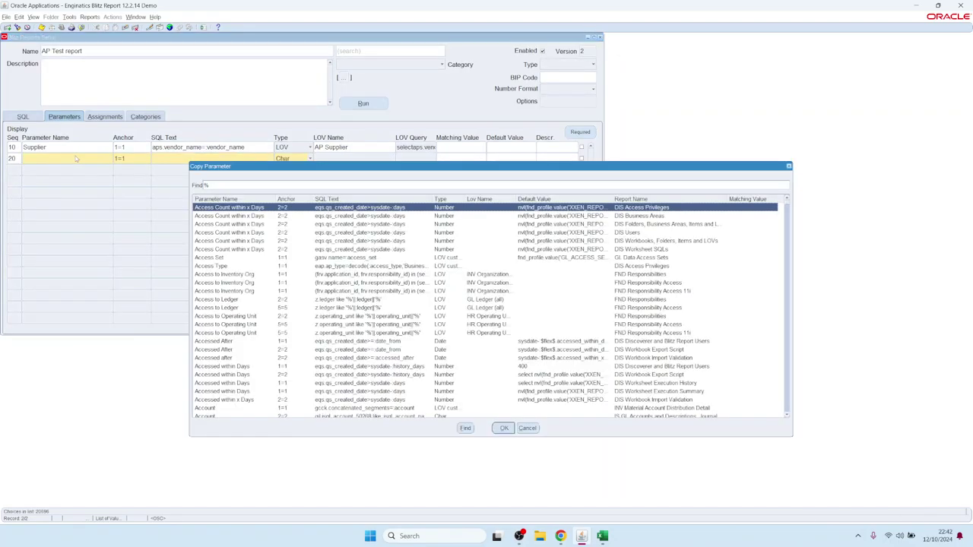
{"action": "type", "text": "inv%"}
{"action": "key", "text": "Return"}
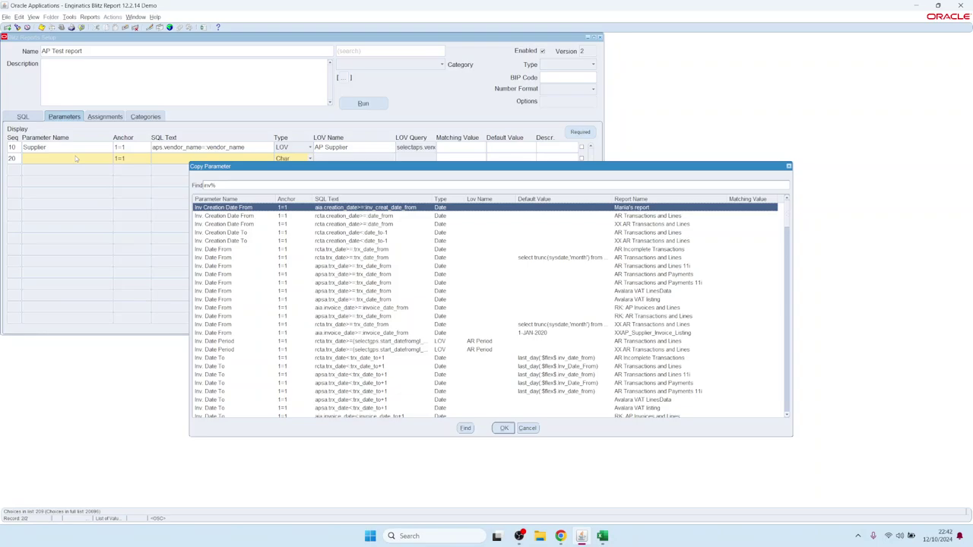
{"action": "key", "text": "Down"}
{"action": "key", "text": "Down"}
{"action": "key", "text": "Down"}
{"action": "key", "text": "Down"}
{"action": "key", "text": "Down"}
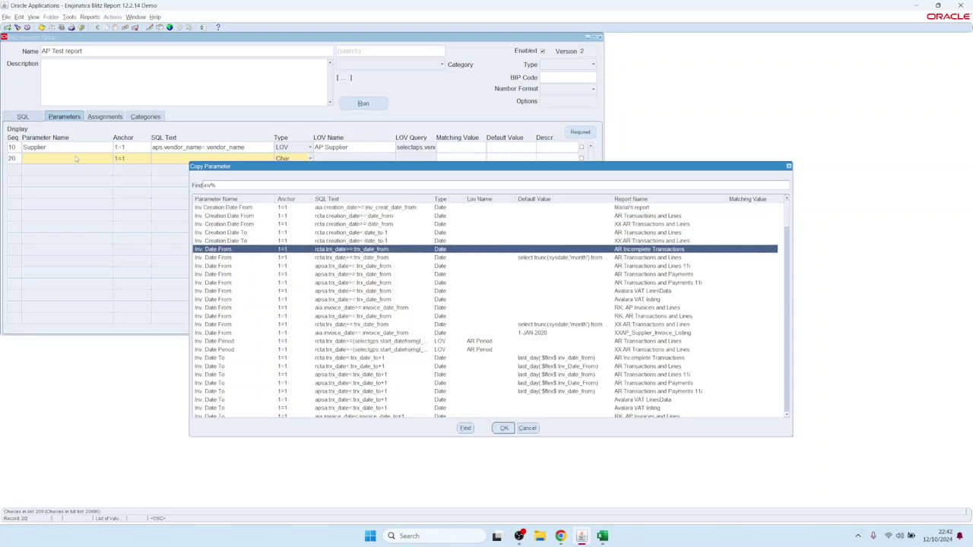
Step: Narrow the parameter search to "invoic" and copy the Invoice Date From parameter of the AP Intercompany Invoice Details report
{"action": "type", "text": "oic"}
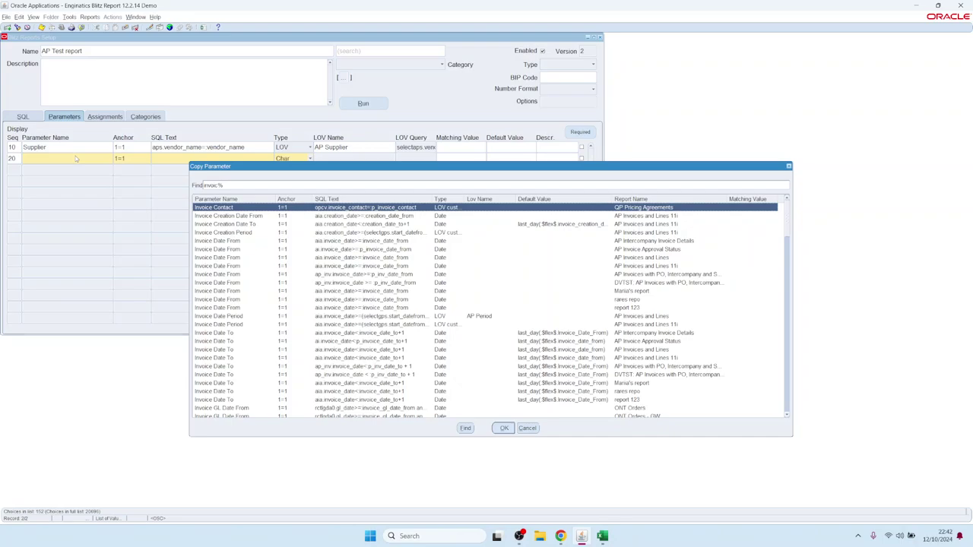
{"action": "key", "text": "Down"}
{"action": "key", "text": "Down"}
{"action": "key", "text": "Down"}
{"action": "key", "text": "Down"}
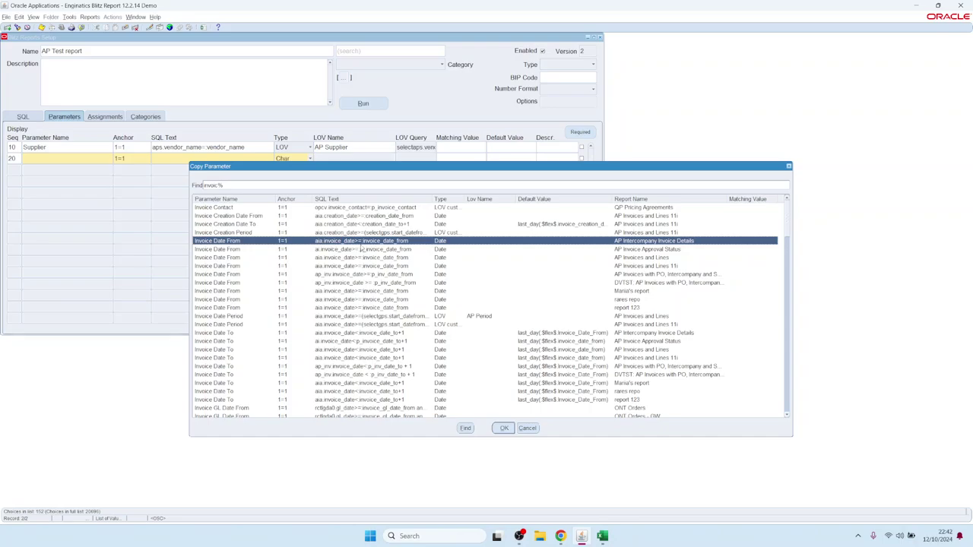
{"action": "double_click", "coordinate": [375, 242]}
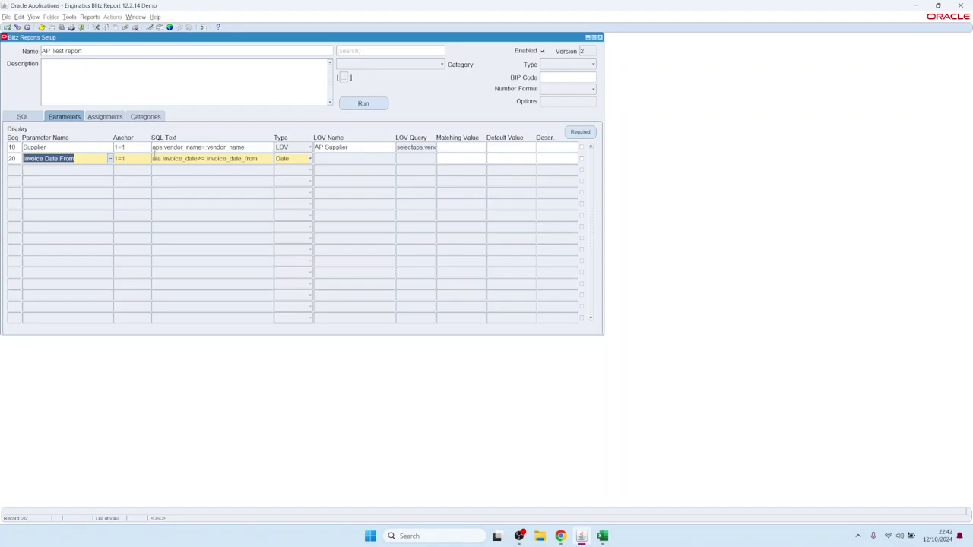
Step: Add a third parameter row, search existing parameters for "invoic" and copy the Invoice Date To parameter
{"action": "left_click", "coordinate": [61, 170]}
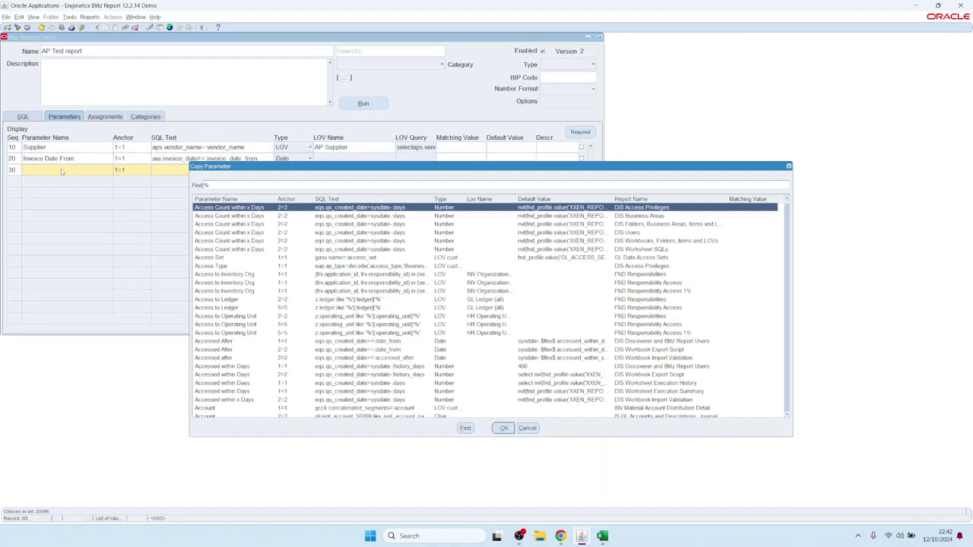
{"action": "type", "text": "invoic"}
{"action": "key", "text": "Down"}
{"action": "key", "text": "Down"}
{"action": "key", "text": "Down"}
{"action": "key", "text": "Down"}
{"action": "key", "text": "Down"}
{"action": "key", "text": "Down"}
{"action": "key", "text": "Down"}
{"action": "key", "text": "Down"}
{"action": "key", "text": "Down"}
{"action": "key", "text": "Down"}
{"action": "key", "text": "Down"}
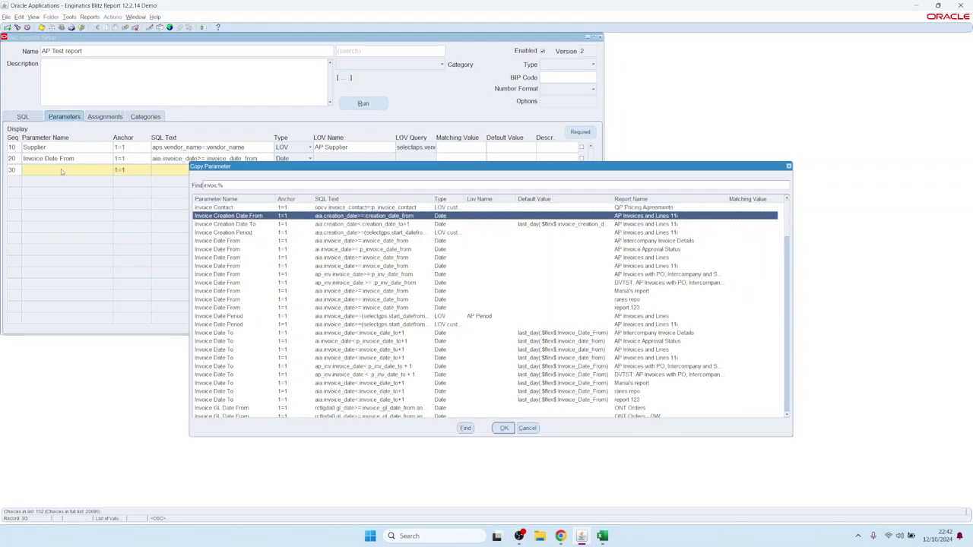
{"action": "key", "text": "Down"}
{"action": "key", "text": "Down"}
{"action": "key", "text": "Down"}
{"action": "key", "text": "Down"}
{"action": "key", "text": "Return"}
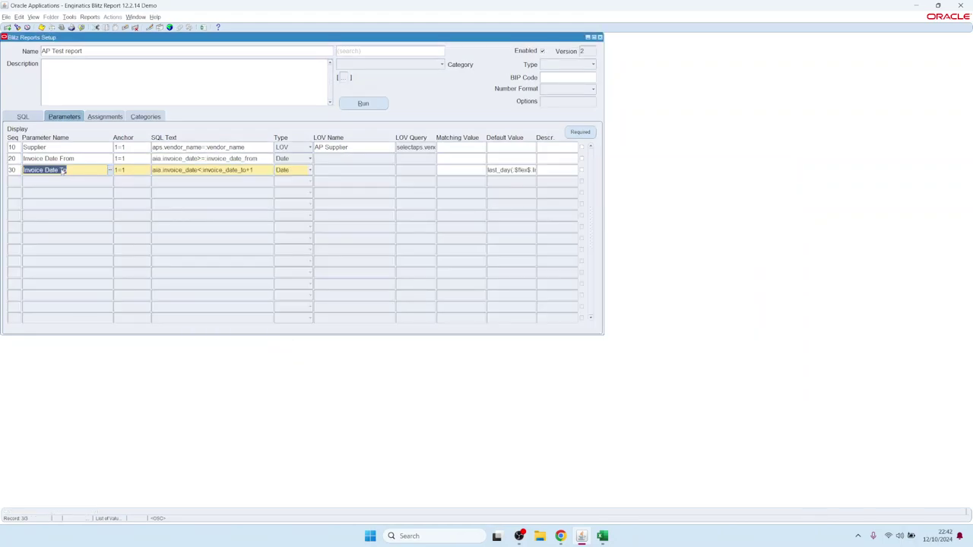
{"action": "mouse_move", "coordinate": [508, 169]}
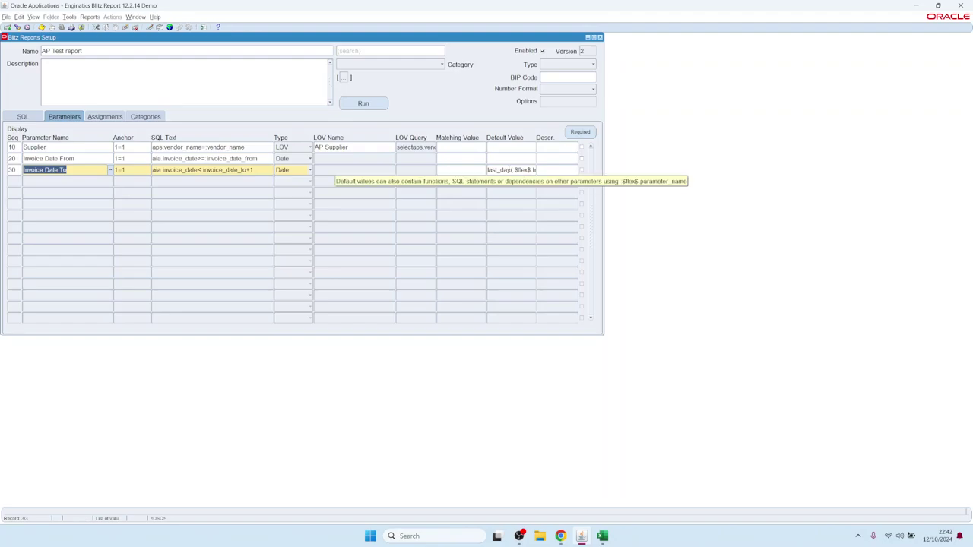
Step: Add a fourth parameter named "Invoice Creation Date From"
{"action": "left_click", "coordinate": [60, 180]}
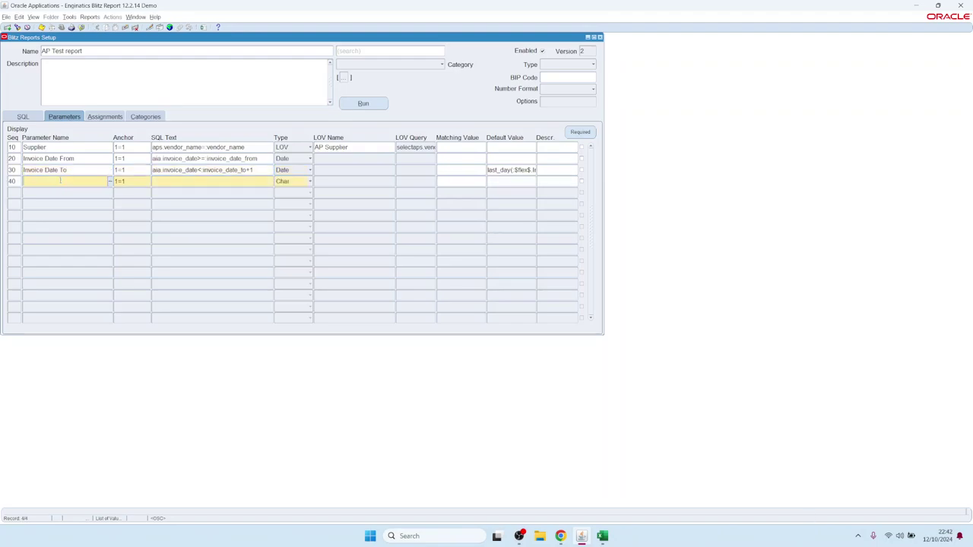
{"action": "mouse_move", "coordinate": [51, 183]}
{"action": "type", "text": "Invoice Creatin"}
{"action": "type", "text": "n Date From"}
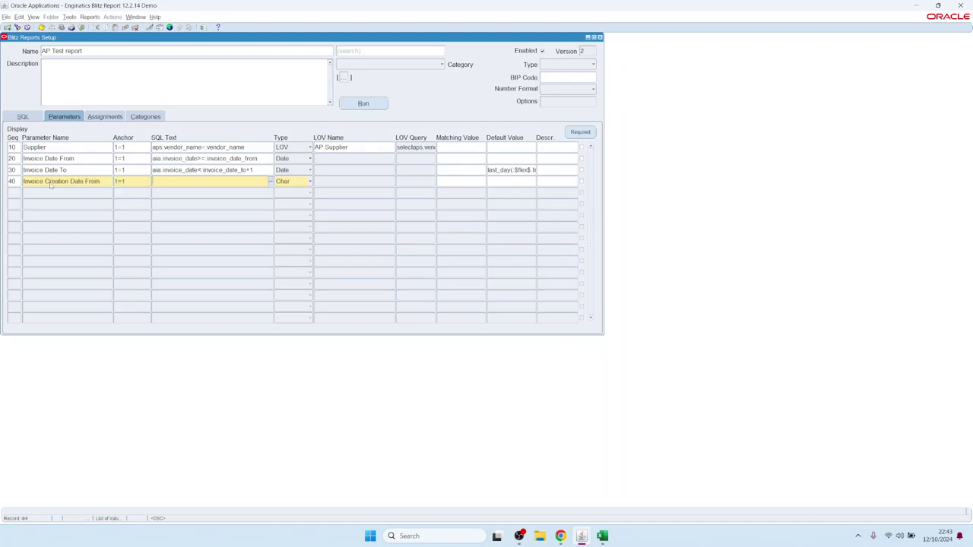
Step: Enter the SQL text "aia.creation_date>=:inv_create_date_from" for the Invoice Creation Date From parameter
{"action": "type", "text": "aia"}
{"action": "type", "text": ".creation"}
{"action": "type", "text": "_date"}
{"action": "type", "text": ">=:"}
{"action": "type", "text": " inv_create_date_from"}
Step: Set the Invoice Creation Date From parameter's type to Date
{"action": "left_click", "coordinate": [292, 181]}
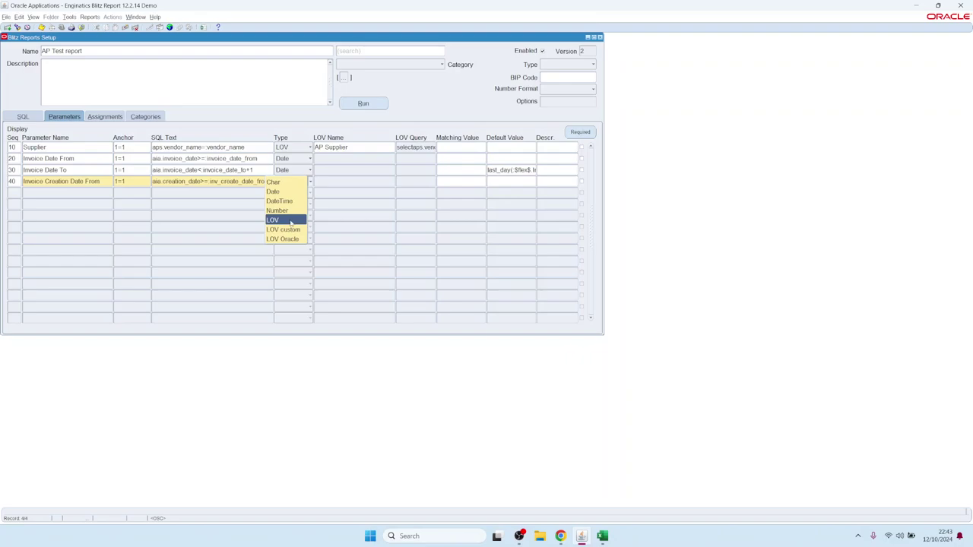
{"action": "key", "text": "Up"}
{"action": "key", "text": "Up"}
{"action": "key", "text": "Up"}
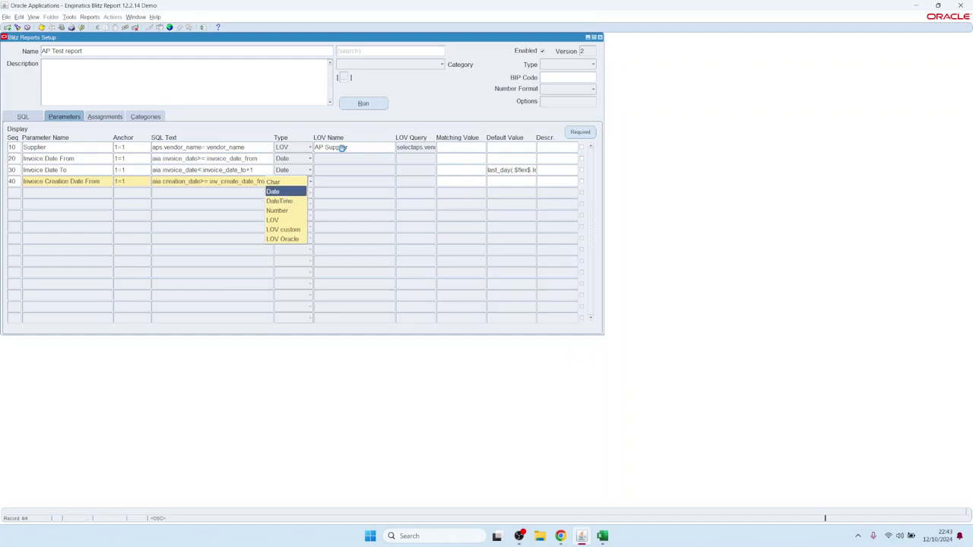
{"action": "key", "text": "Return"}
Step: Run AP Test report with Invoice Creation Date From set to 01-JAN-2022 and view the Excel output
{"action": "left_click", "coordinate": [363, 103]}
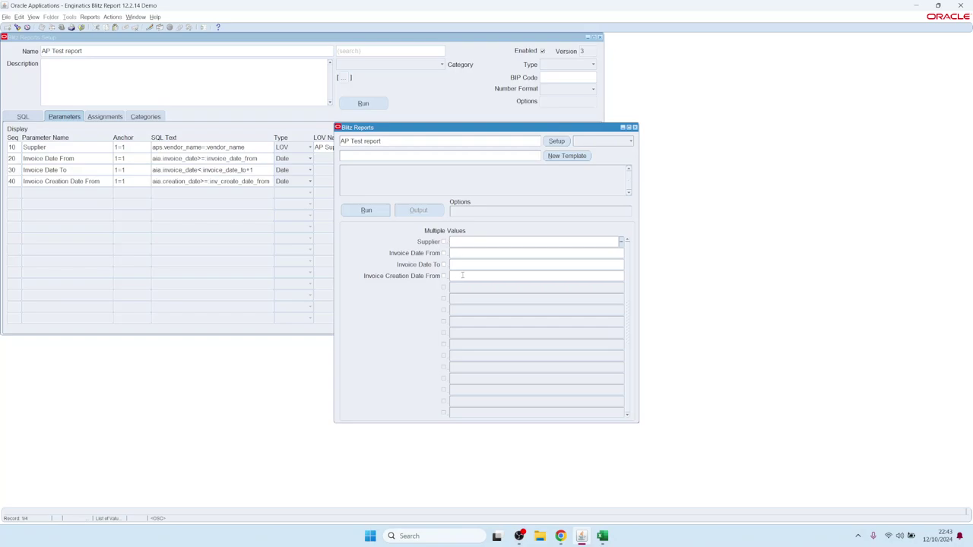
{"action": "left_click", "coordinate": [462, 275]}
{"action": "type", "text": "1jan22"}
{"action": "key", "text": "Tab"}
{"action": "left_click", "coordinate": [384, 212]}
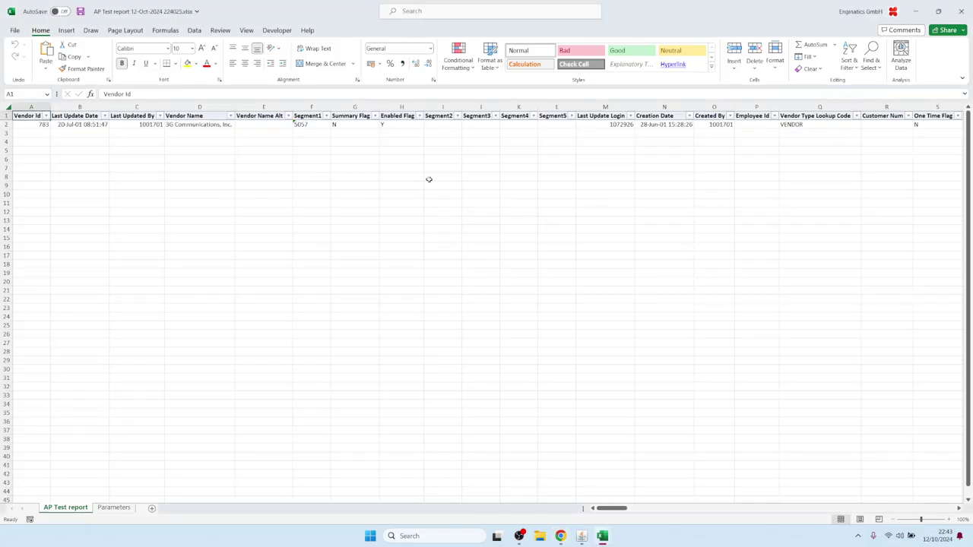
{"action": "left_click", "coordinate": [430, 178]}
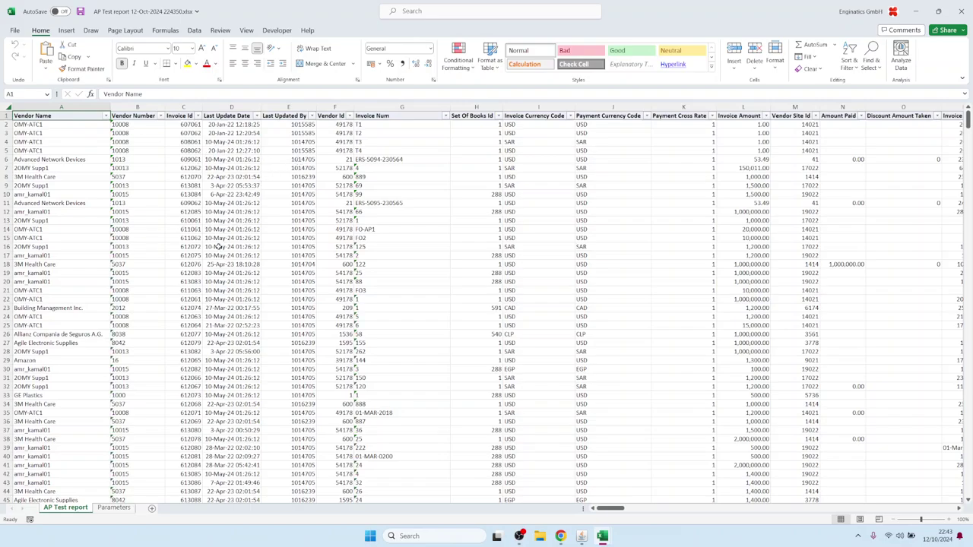
{"action": "left_click_drag", "start_coordinate": [609, 509], "coordinate": [581, 540]}
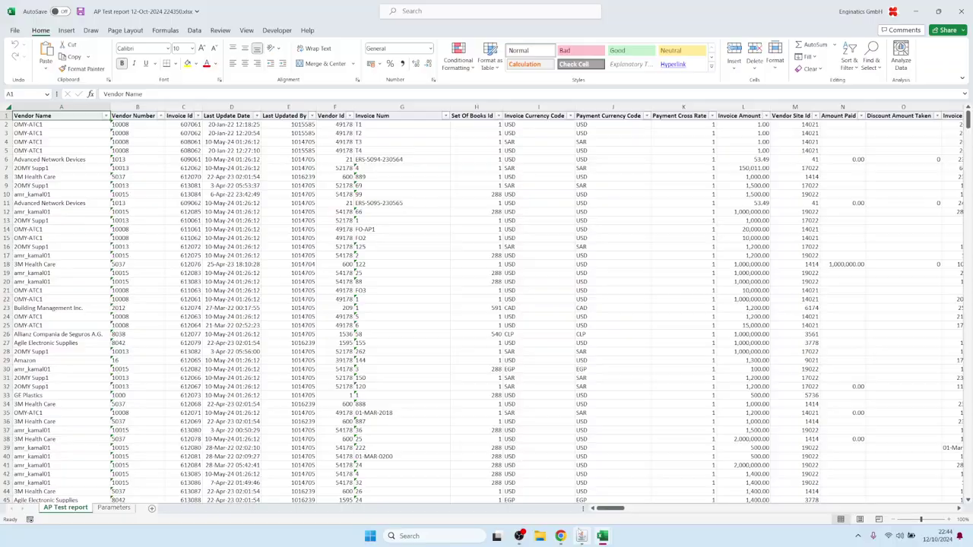
Step: Return to Oracle Applications and create a new template for AP Test report with all columns hidden
{"action": "left_click", "coordinate": [582, 537]}
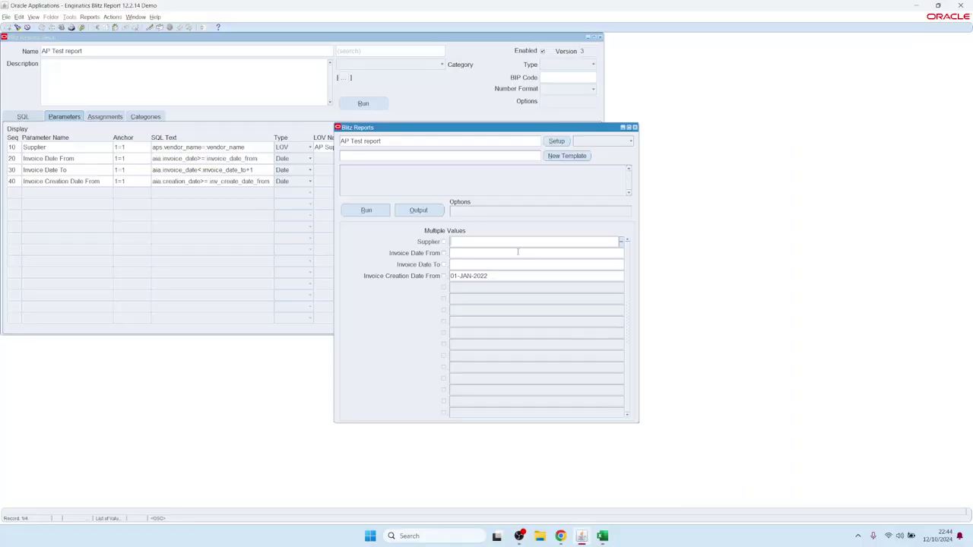
{"action": "left_click", "coordinate": [512, 156]}
{"action": "left_click", "coordinate": [552, 158]}
{"action": "left_click", "coordinate": [361, 271]}
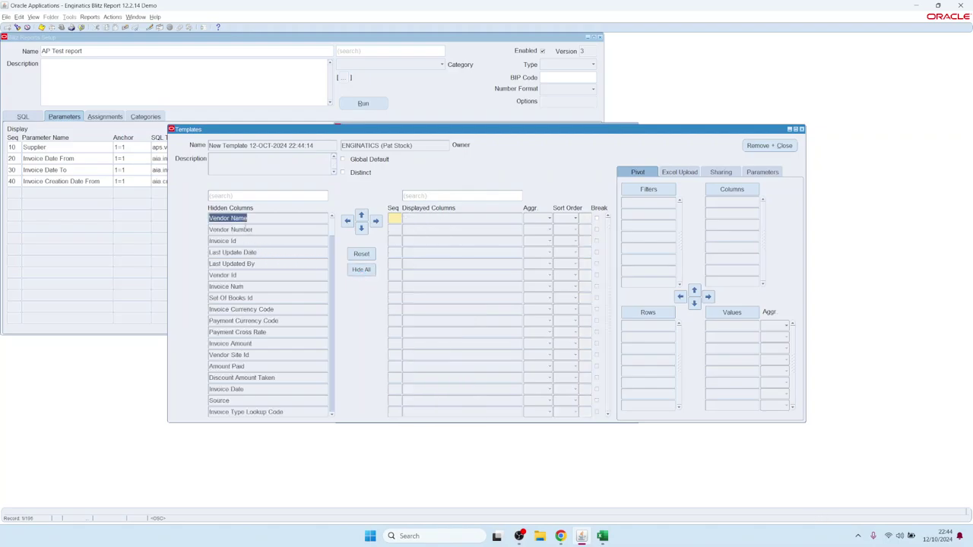
Step: Display Vendor Name, Vendor Number, Invoice Num, Invoice Currency Code, Invoice Amount, Amount Paid, Invoice Date, Source and Invoice Type Lookup Code in the template
{"action": "left_click_drag", "start_coordinate": [228, 218], "coordinate": [228, 230]}
{"action": "left_click", "coordinate": [375, 221]}
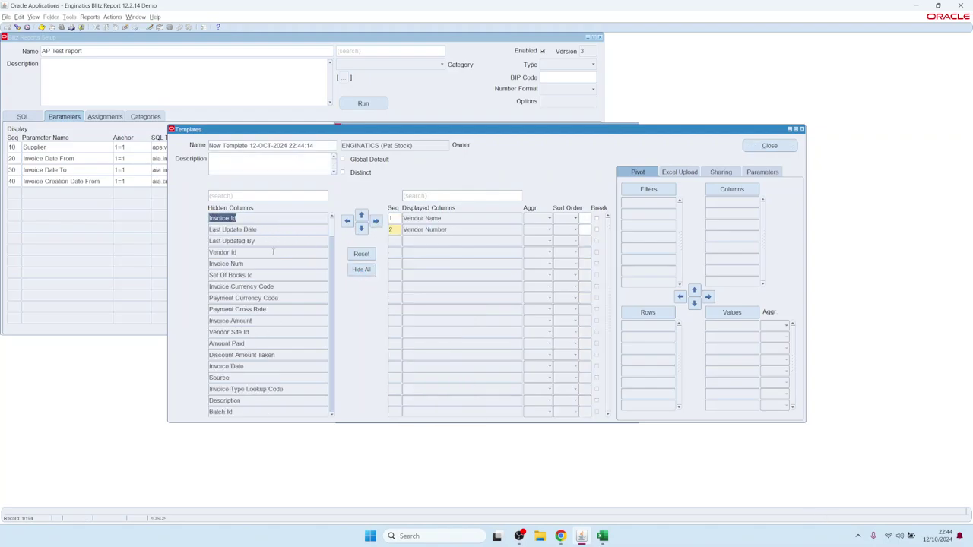
{"action": "left_click", "coordinate": [237, 263]}
{"action": "left_click", "coordinate": [246, 286], "text": "ctrl"}
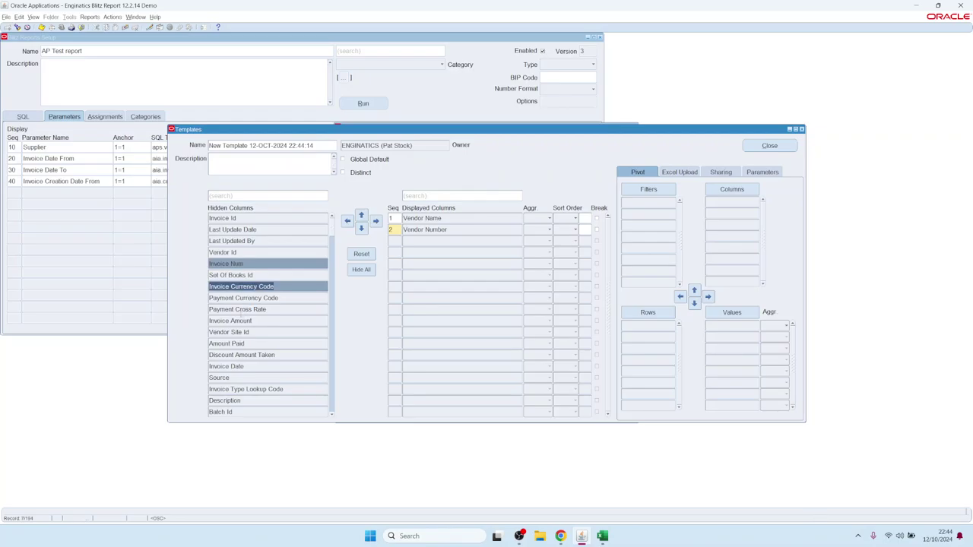
{"action": "left_click", "coordinate": [236, 321], "text": "ctrl"}
{"action": "left_click", "coordinate": [234, 343], "text": "ctrl"}
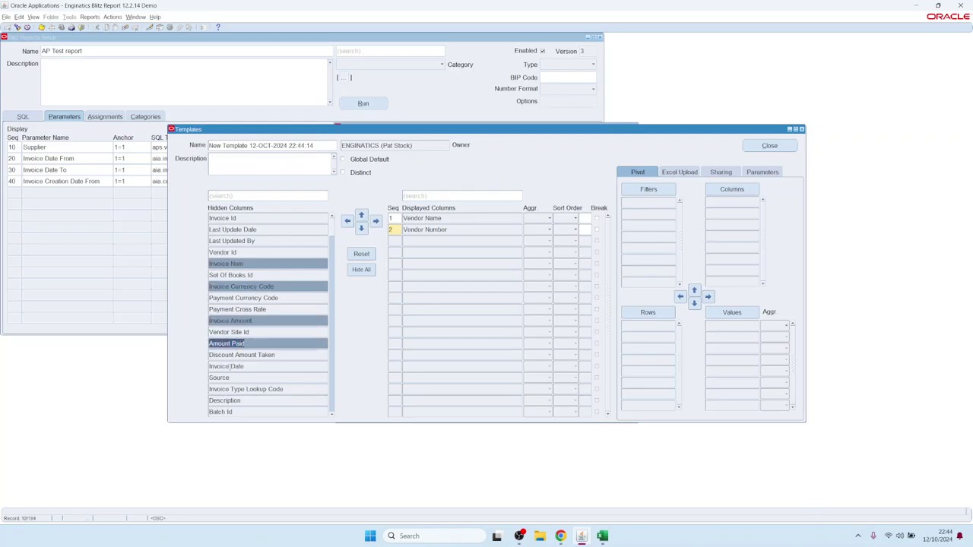
{"action": "left_click", "coordinate": [230, 366], "text": "ctrl"}
{"action": "left_click", "coordinate": [228, 378], "text": "ctrl"}
{"action": "left_click", "coordinate": [232, 389], "text": "ctrl"}
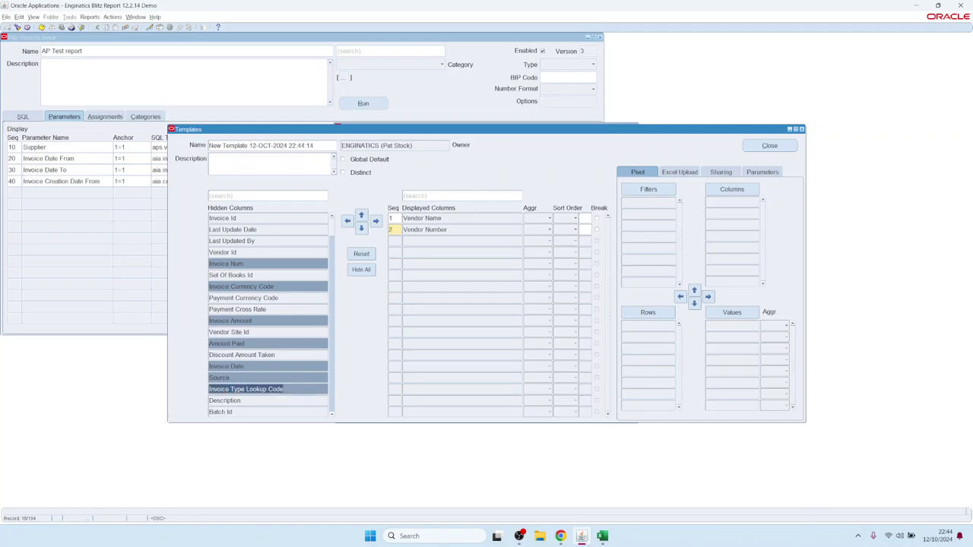
{"action": "left_click", "coordinate": [377, 221]}
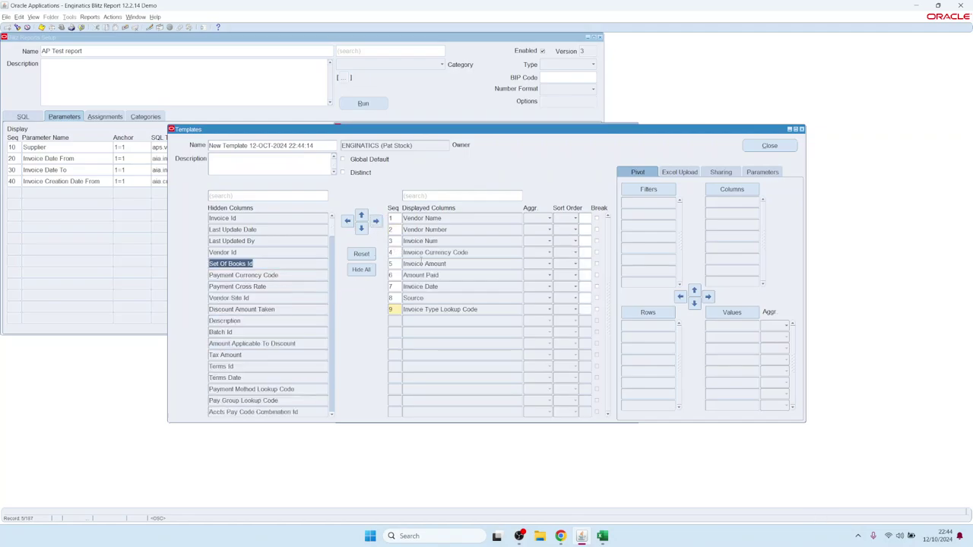
Step: Move Invoice Currency Code, Invoice Amount and Amount Paid below Invoice Type Lookup Code in the displayed columns
{"action": "left_click", "coordinate": [437, 252]}
{"action": "left_click", "coordinate": [422, 275], "text": "shift"}
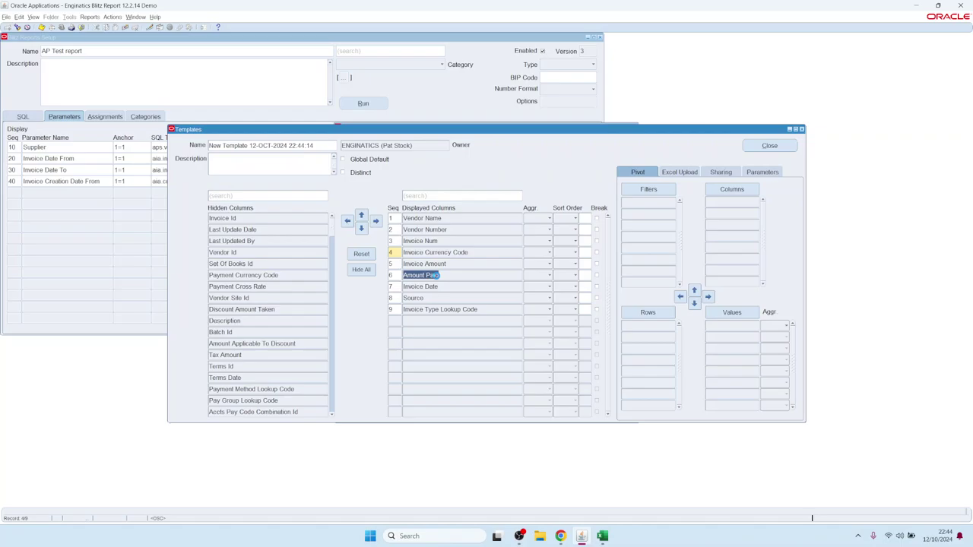
{"action": "left_click", "coordinate": [361, 216]}
{"action": "left_click", "coordinate": [361, 228]}
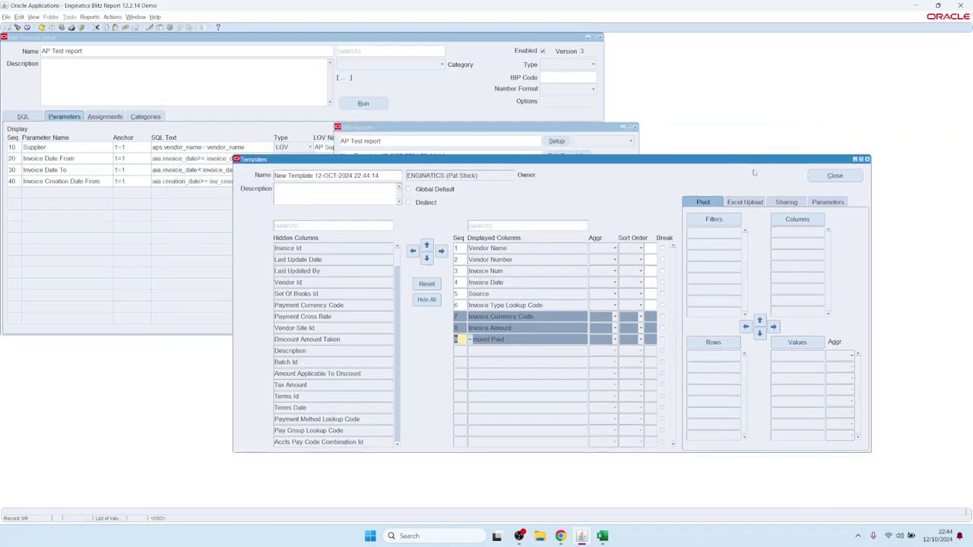
Step: Close the template and run AP Test report with it
{"action": "left_click", "coordinate": [832, 179]}
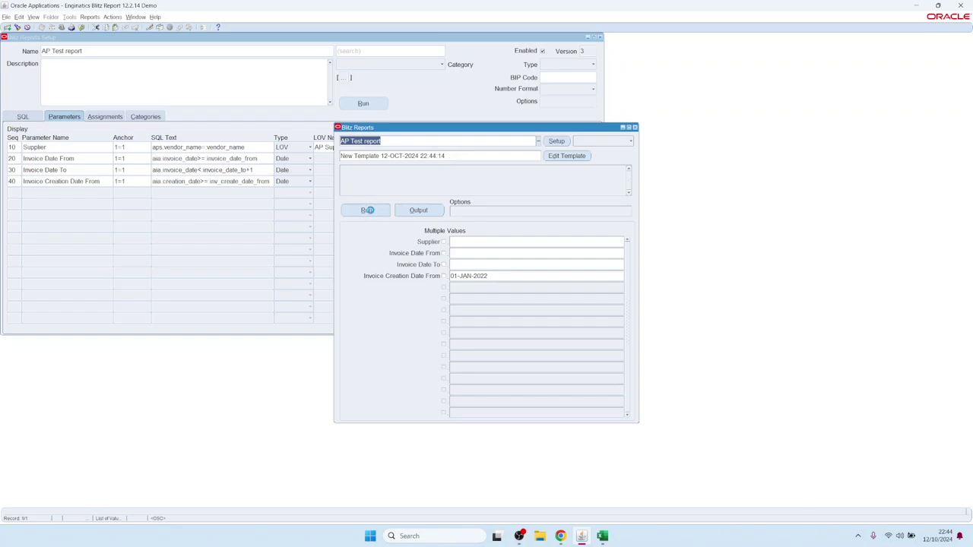
{"action": "left_click", "coordinate": [369, 210]}
{"action": "left_click_drag", "start_coordinate": [403, 127], "coordinate": [137, 84]}
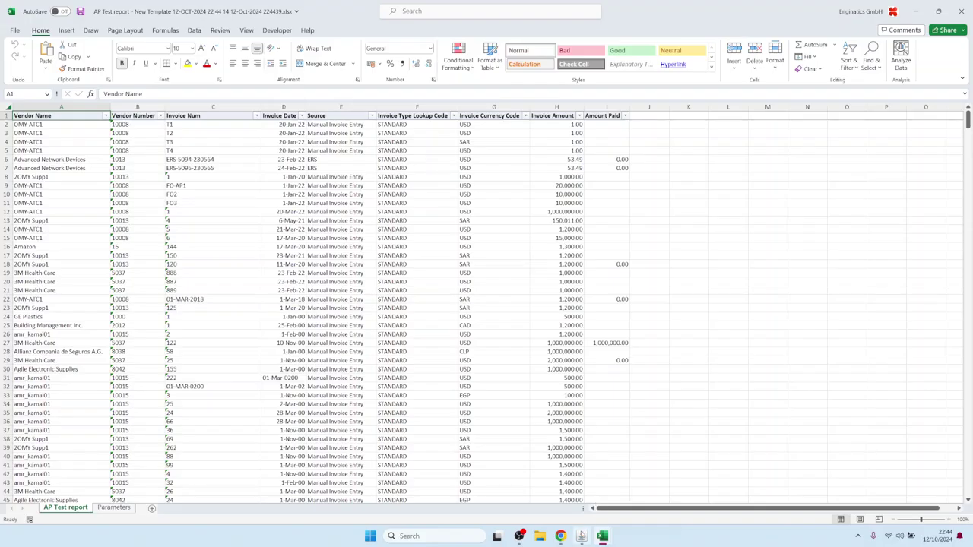
Step: Return to Oracle Applications, clear the Invoice Creation Date From value and run the report without any parameter restriction
{"action": "left_click", "coordinate": [581, 536]}
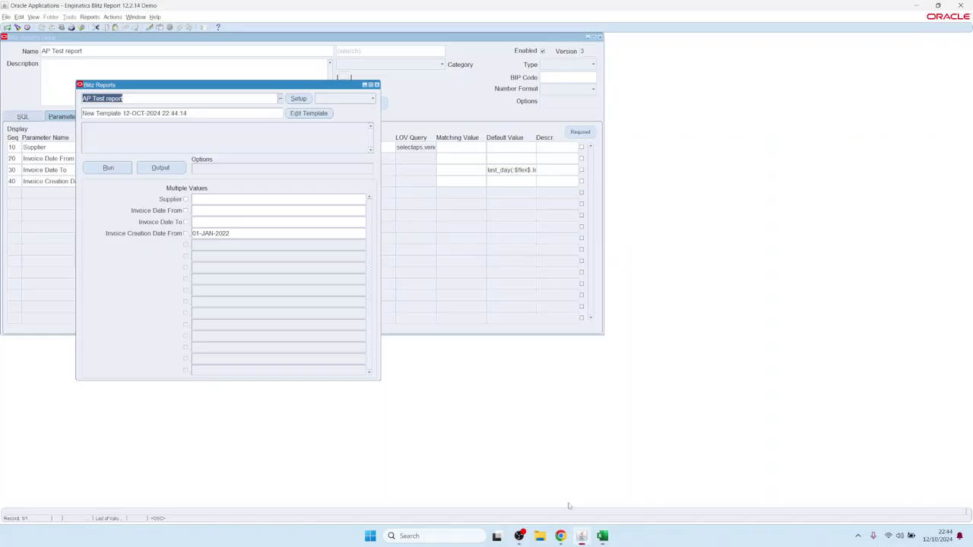
{"action": "left_click", "coordinate": [238, 232]}
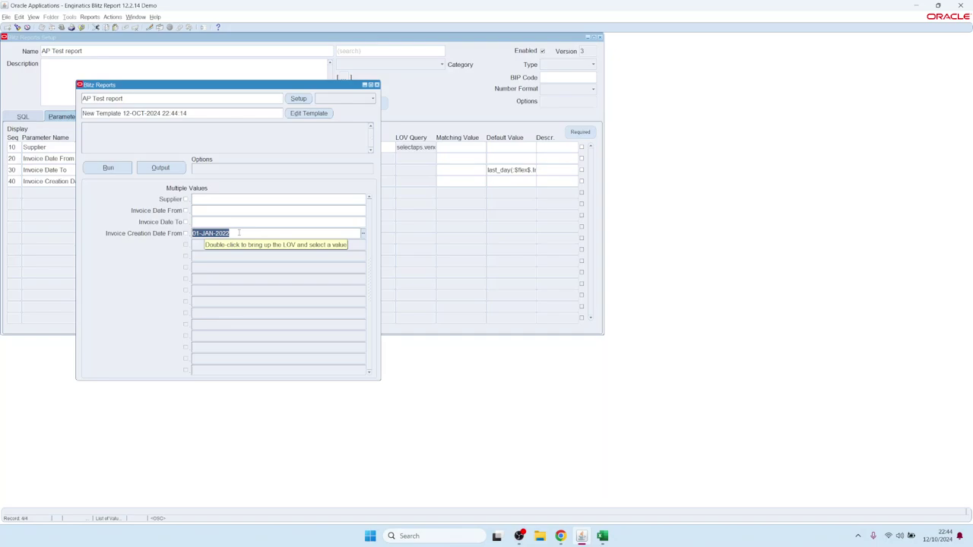
{"action": "key", "text": "Delete"}
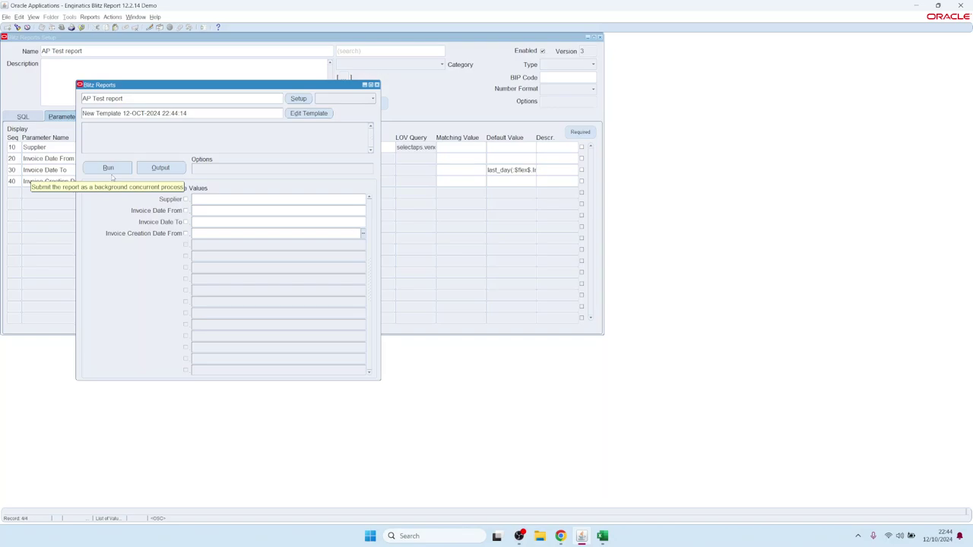
{"action": "left_click", "coordinate": [108, 169]}
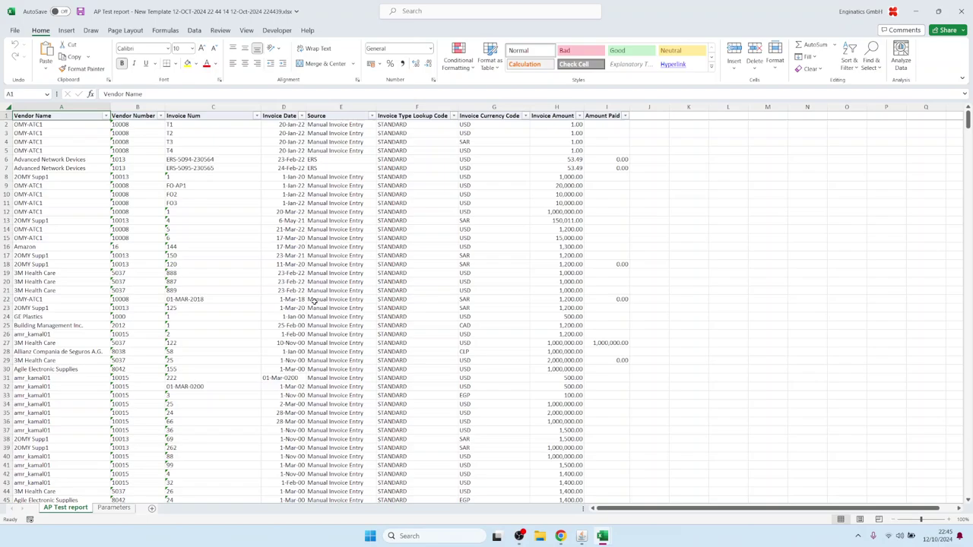
Step: Examine the unrestricted report output in Excel down to its last row, including the vendor names and invoice dates
{"action": "left_click", "coordinate": [167, 256]}
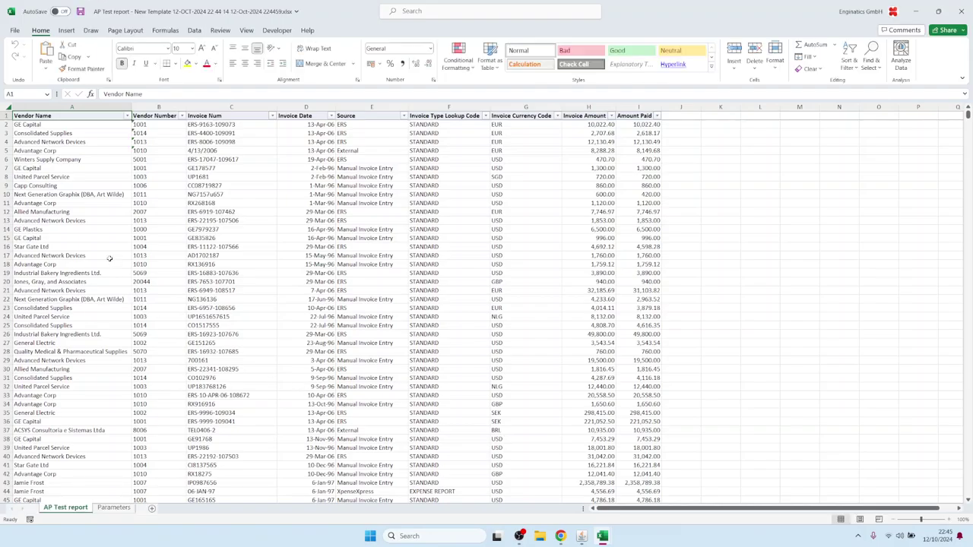
{"action": "left_click", "coordinate": [95, 237]}
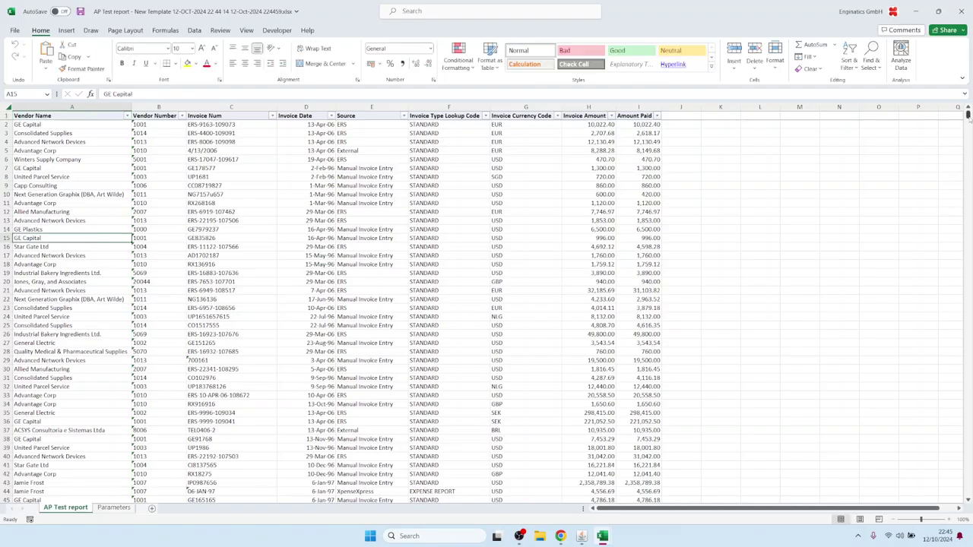
{"action": "left_click_drag", "start_coordinate": [972, 156], "coordinate": [967, 493]}
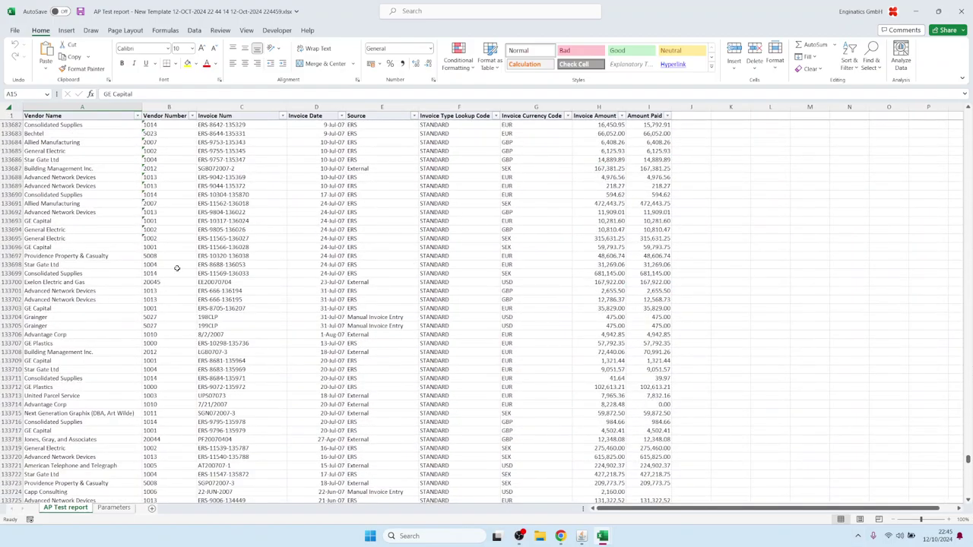
{"action": "left_click", "coordinate": [108, 281]}
{"action": "key", "text": "ctrl+Down"}
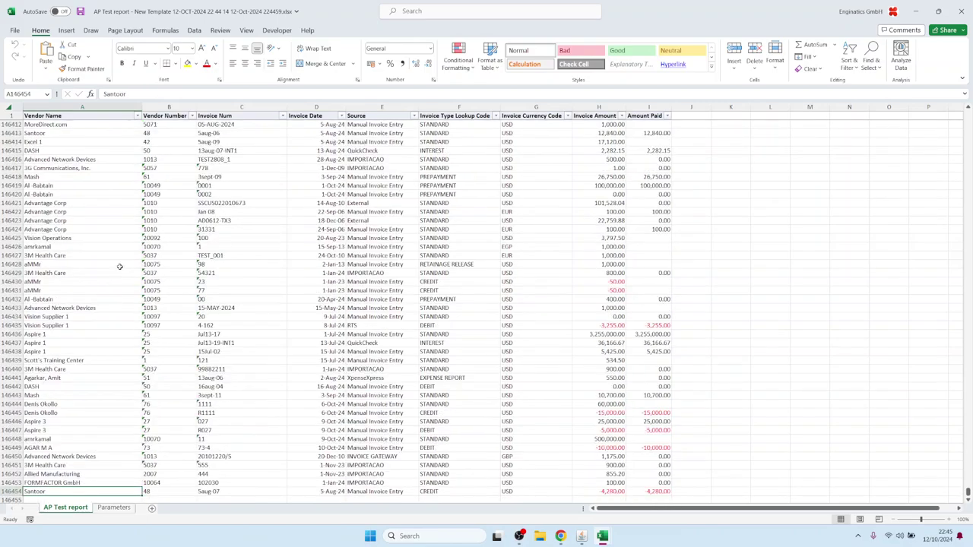
{"action": "left_click", "coordinate": [119, 309]}
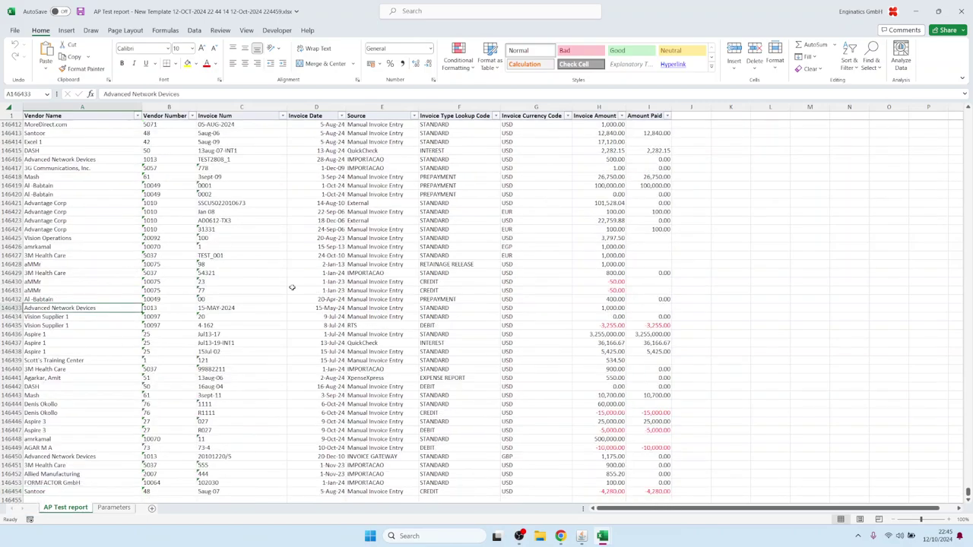
{"action": "left_click", "coordinate": [294, 290]}
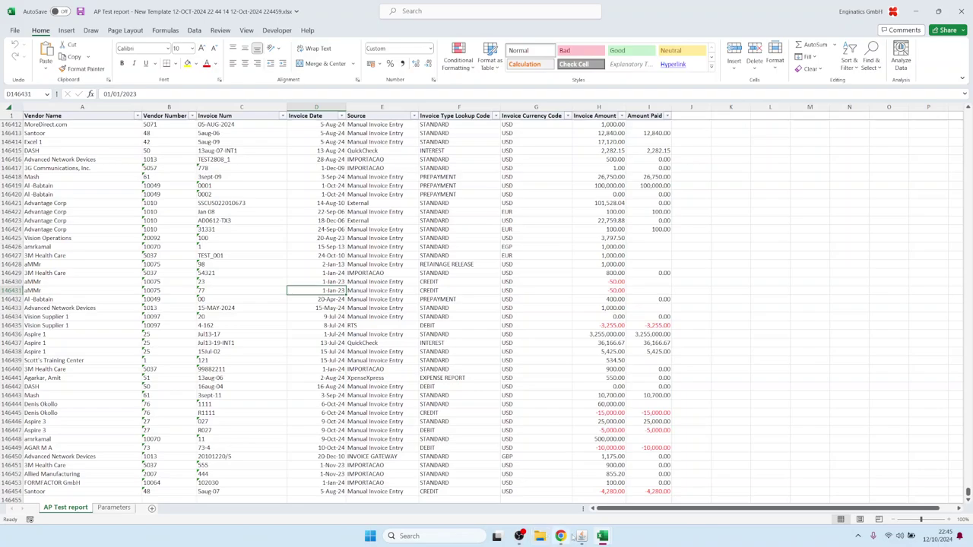
Step: Return to Oracle Applications and open the parameter setup of the AP Test report
{"action": "left_click", "coordinate": [580, 536]}
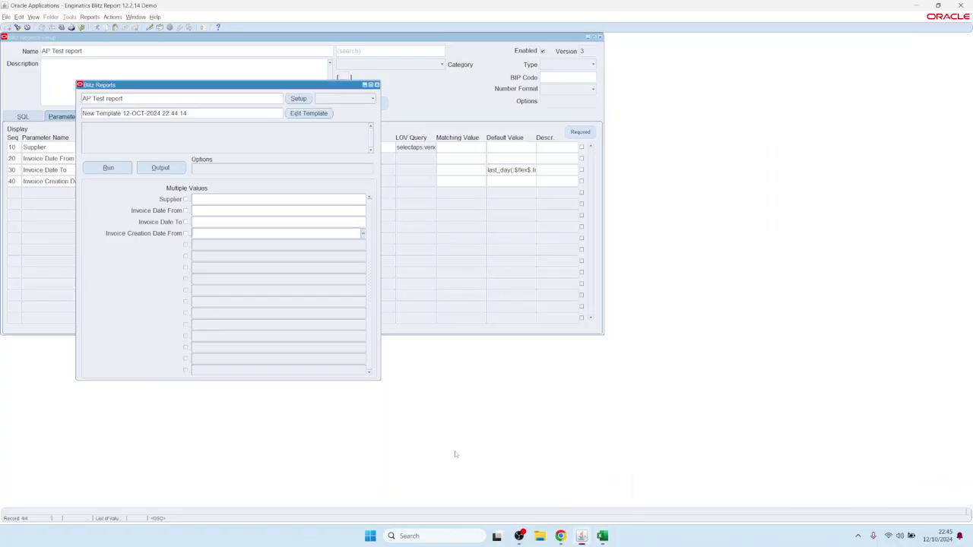
{"action": "left_click", "coordinate": [279, 211]}
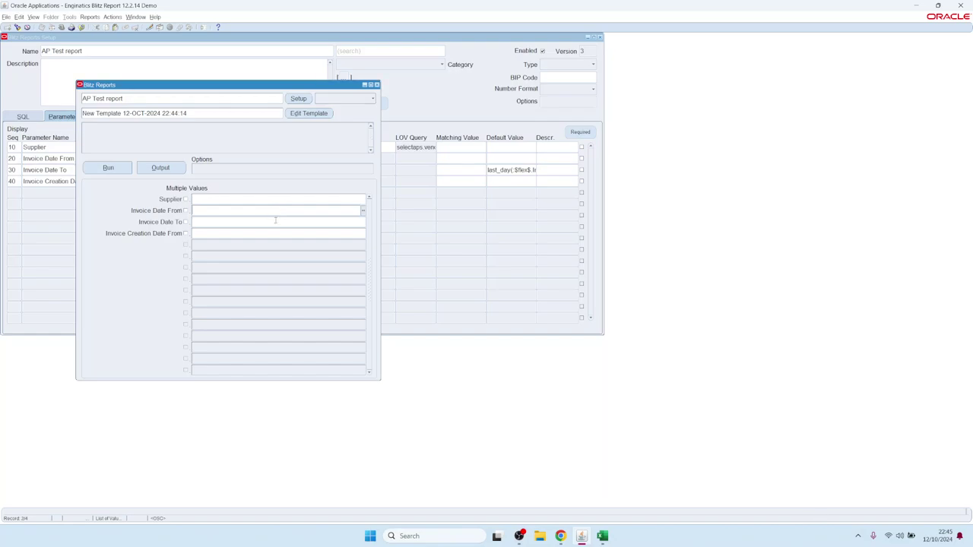
{"action": "left_click", "coordinate": [298, 100]}
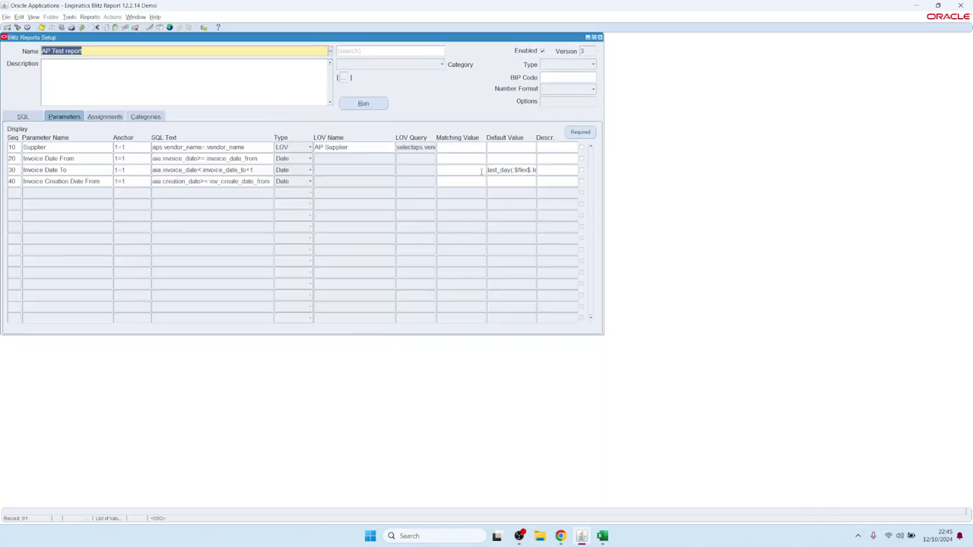
Step: Mark Invoice Date From and Invoice Date To as required parameters and check them in the report's run window
{"action": "left_click", "coordinate": [582, 158]}
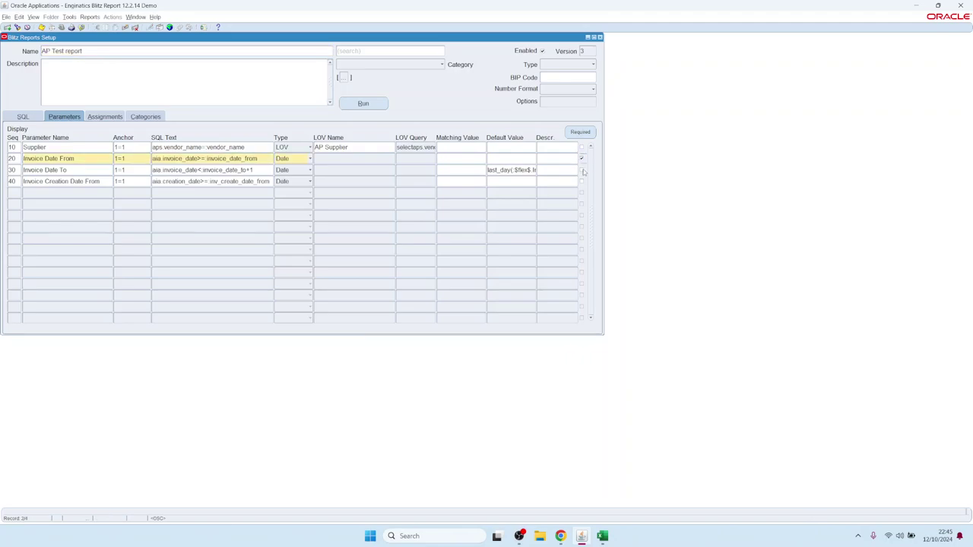
{"action": "left_click", "coordinate": [582, 170]}
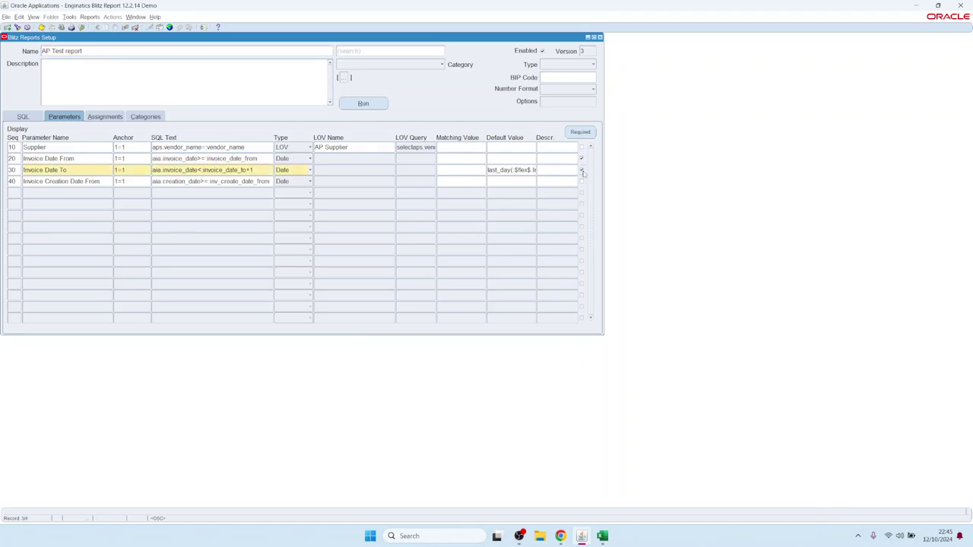
{"action": "left_click", "coordinate": [370, 106]}
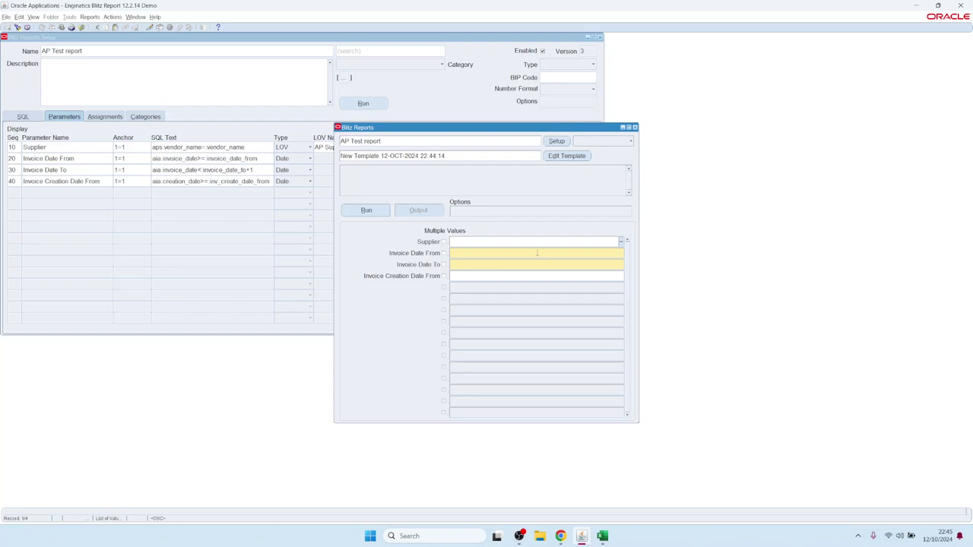
{"action": "left_click", "coordinate": [579, 252]}
Step: Go back to the report setup and remove the required flag from Invoice Date From and Invoice Date To
{"action": "left_click", "coordinate": [556, 142]}
{"action": "left_click", "coordinate": [583, 159]}
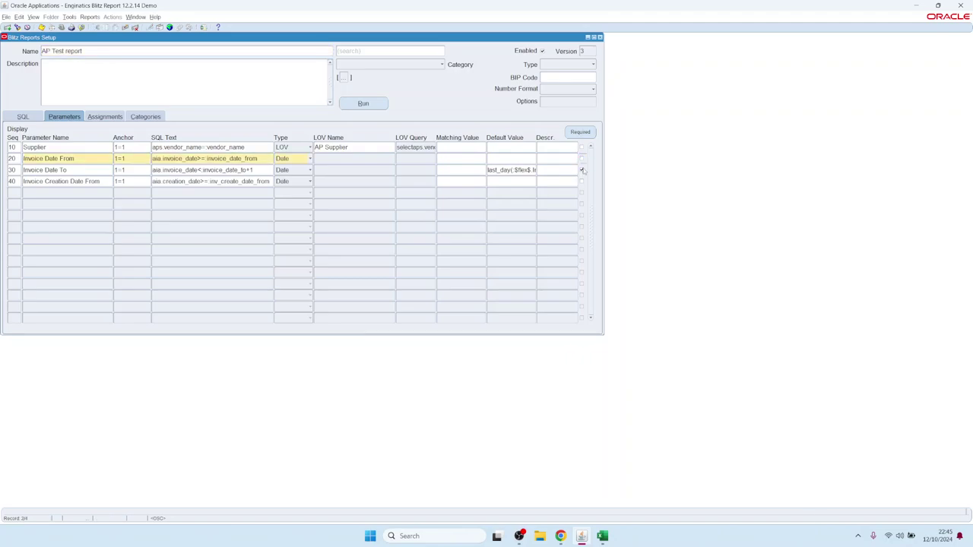
{"action": "left_click", "coordinate": [582, 169]}
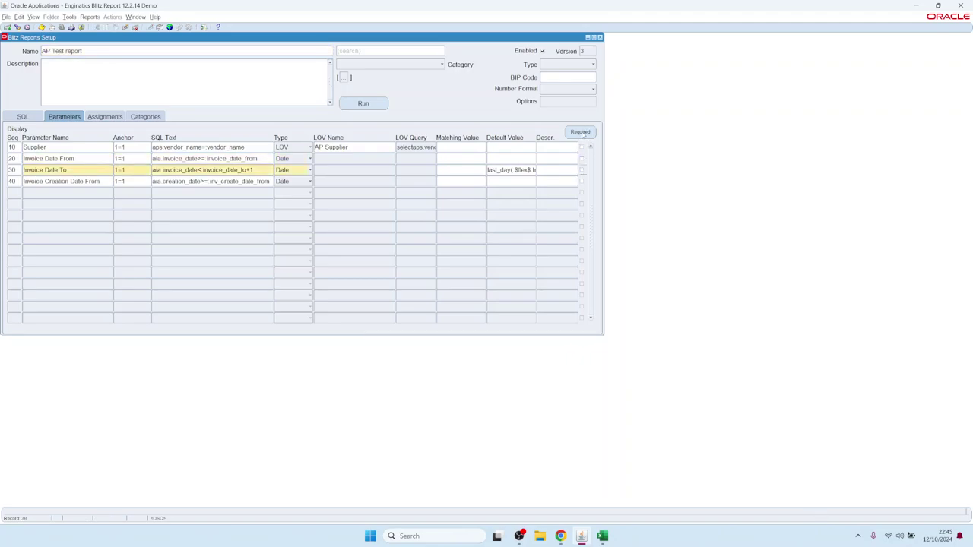
Step: Insert the default 'at least one parameter' expression as advanced required rule and test it by running the report without values
{"action": "left_click", "coordinate": [580, 132]}
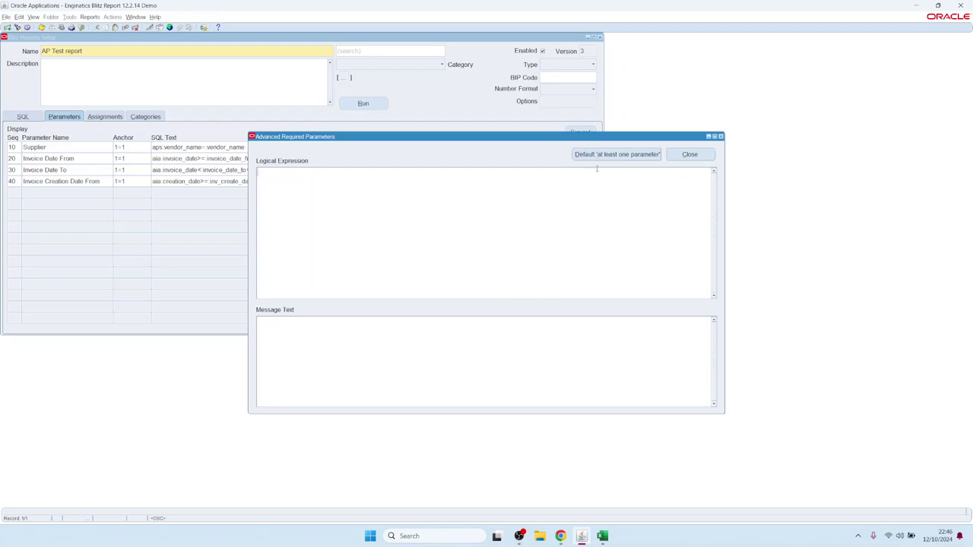
{"action": "left_click", "coordinate": [623, 155]}
{"action": "left_click", "coordinate": [689, 154]}
{"action": "left_click", "coordinate": [363, 103]}
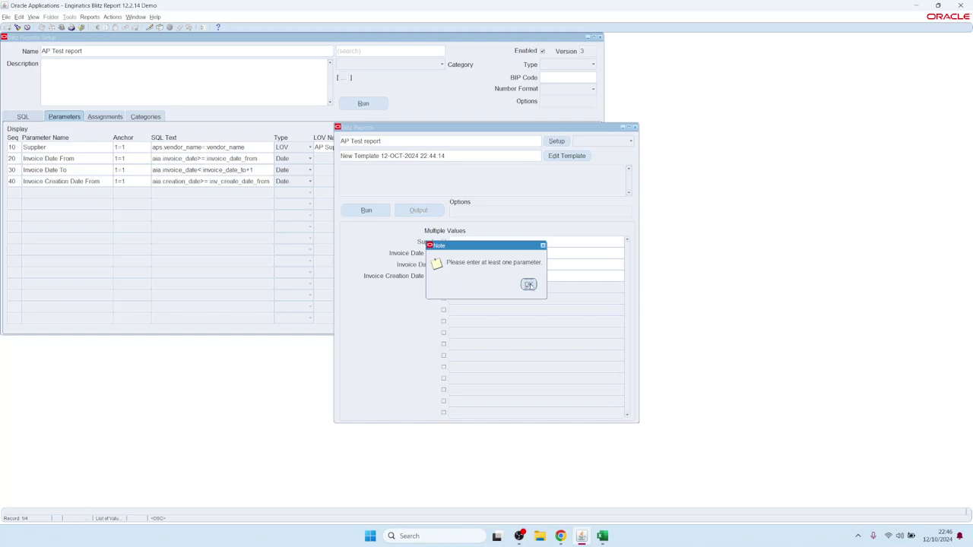
{"action": "left_click", "coordinate": [528, 284]}
Step: Reopen the advanced required parameters and remove the Invoice_Creation_Date_From condition from the logical expression
{"action": "left_click", "coordinate": [560, 142]}
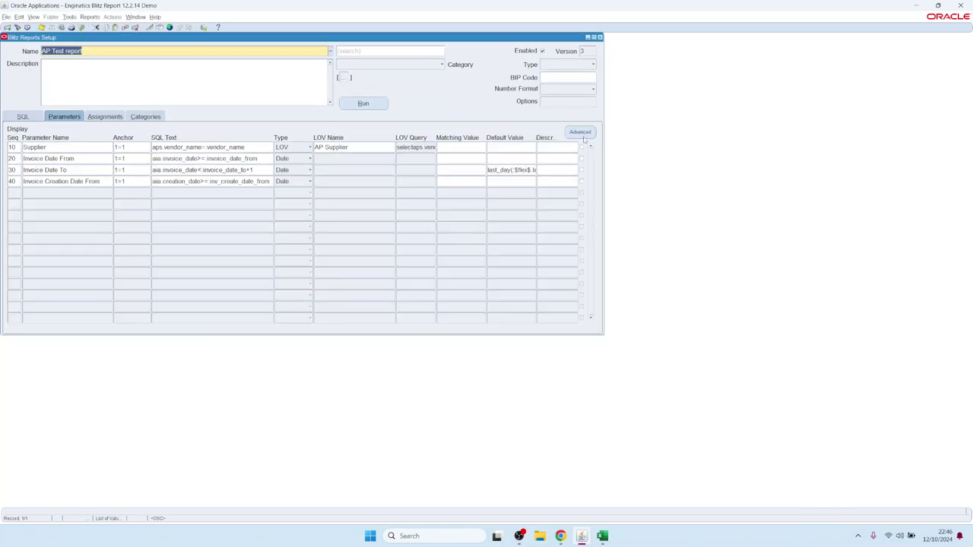
{"action": "left_click", "coordinate": [581, 132]}
{"action": "left_click", "coordinate": [291, 181]}
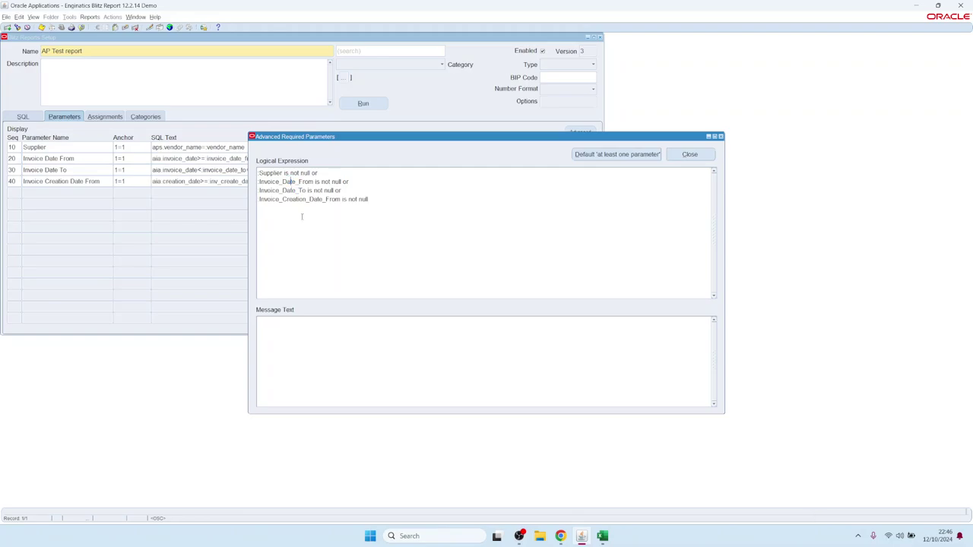
{"action": "key", "text": "Down"}
{"action": "key", "text": "ctrl+shift+End"}
{"action": "key", "text": "Delete"}
Step: Replace the two invoice date conditions with Invoice_Date_To minus Invoice_Date_From <=365, keeping the Supplier is not null condition
{"action": "key", "text": "shift+Home"}
{"action": "key", "text": "ctrl+c"}
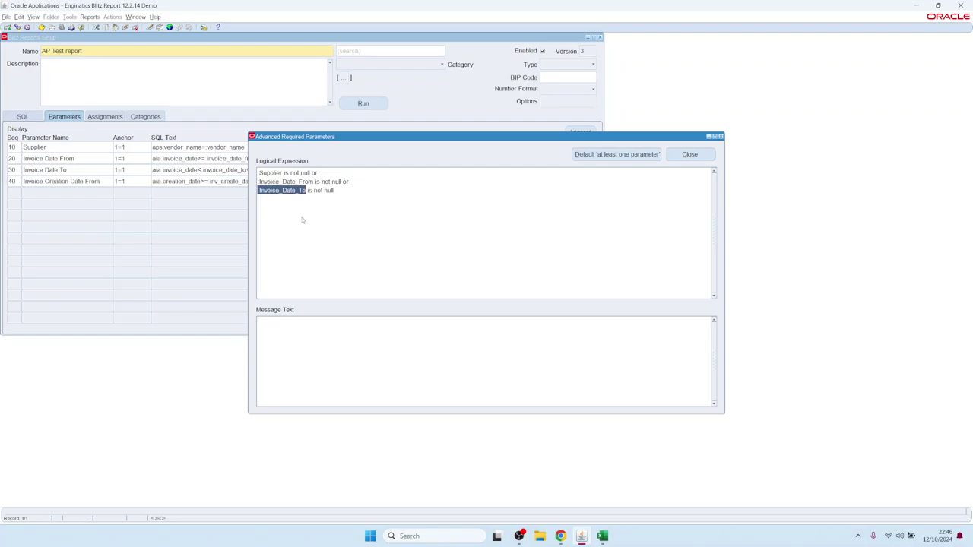
{"action": "key", "text": "Delete"}
{"action": "key", "text": "ctrl+v"}
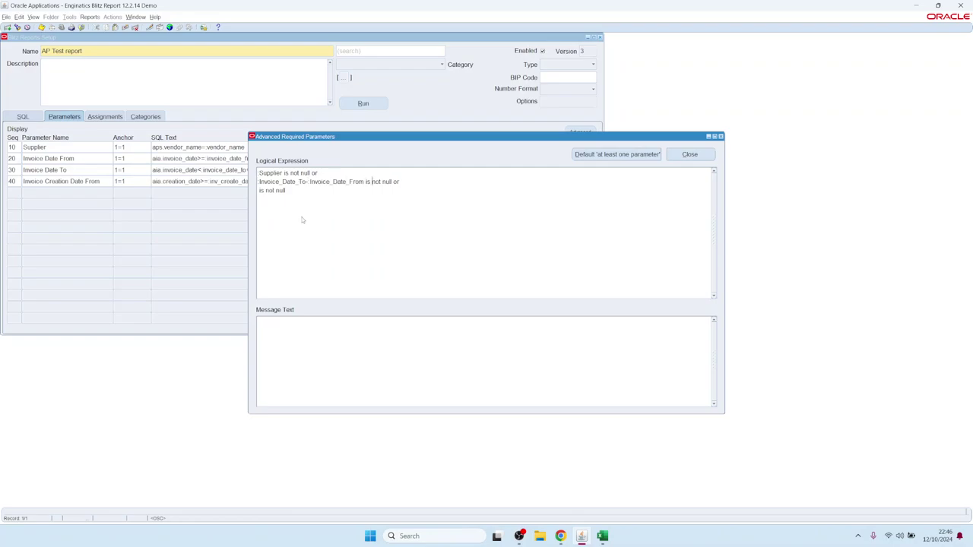
{"action": "key", "text": "shift+Left"}
{"action": "key", "text": "shift+Left"}
{"action": "key", "text": "shift+Left"}
{"action": "key", "text": "shift+Left"}
{"action": "key", "text": "shift+Left"}
{"action": "key", "text": "shift+Left"}
{"action": "key", "text": "shift+Left"}
{"action": "key", "text": "shift+Left"}
{"action": "key", "text": "shift+Left"}
{"action": "key", "text": "shift+Left"}
{"action": "key", "text": "shift+Left"}
{"action": "key", "text": "shift+Left"}
{"action": "key", "text": "shift+Left"}
{"action": "key", "text": "shift+Left"}
{"action": "key", "text": "shift+Left"}
{"action": "key", "text": "shift+Left"}
{"action": "key", "text": "shift+Left"}
{"action": "key", "text": "shift+Left"}
{"action": "key", "text": "shift+Left"}
{"action": "key", "text": "shift+Left"}
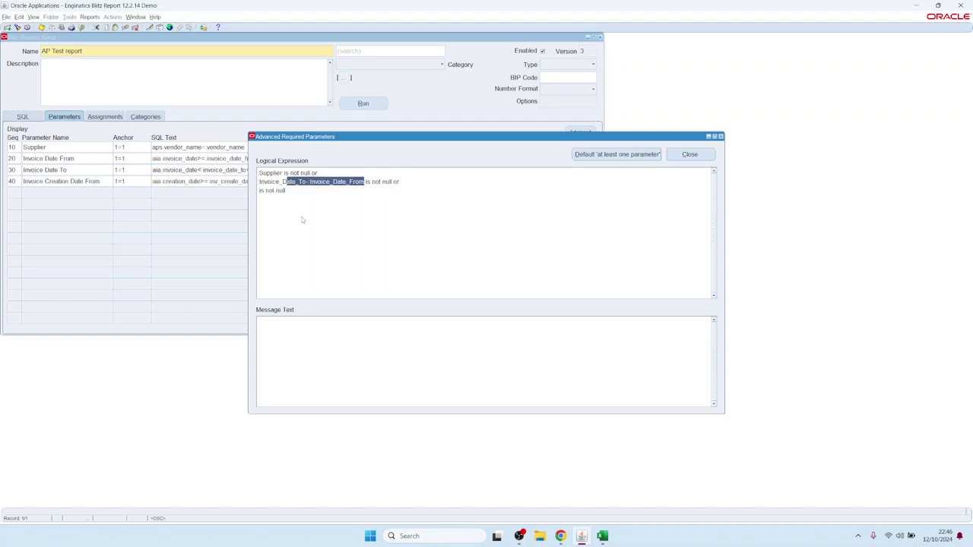
{"action": "key", "text": "End"}
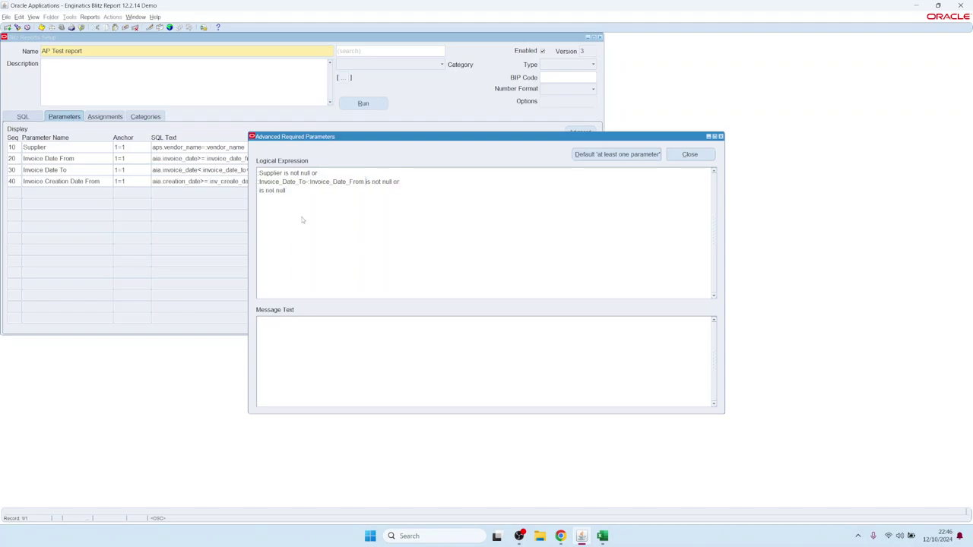
{"action": "key", "text": "shift+Down"}
{"action": "key", "text": "Delete"}
{"action": "type", "text": "<=365"}
{"action": "left_click", "coordinate": [288, 173]}
{"action": "left_click_drag", "start_coordinate": [286, 173], "coordinate": [223, 171]}
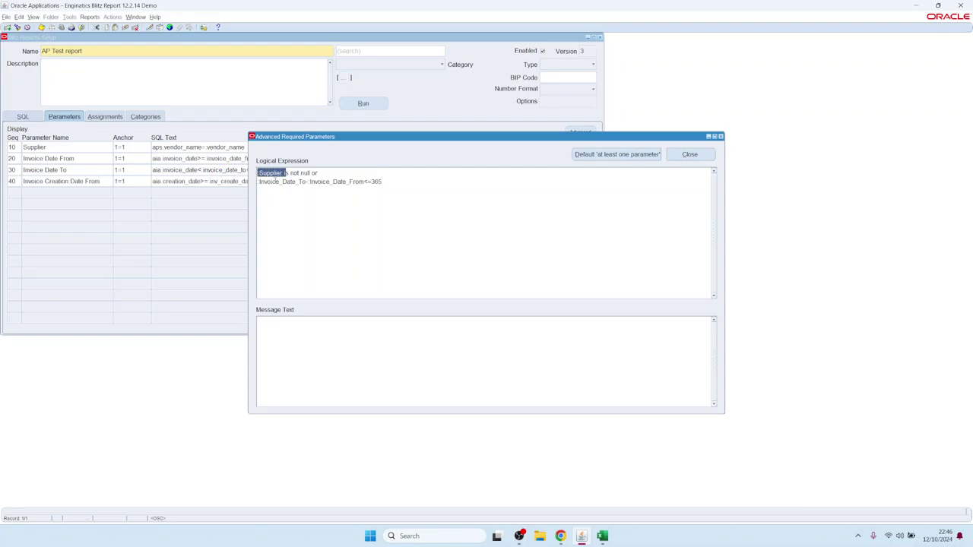
Step: Enter the message text "Please enter a supplier name or date range up to 1 year" and close the advanced required parameters
{"action": "left_click", "coordinate": [306, 334]}
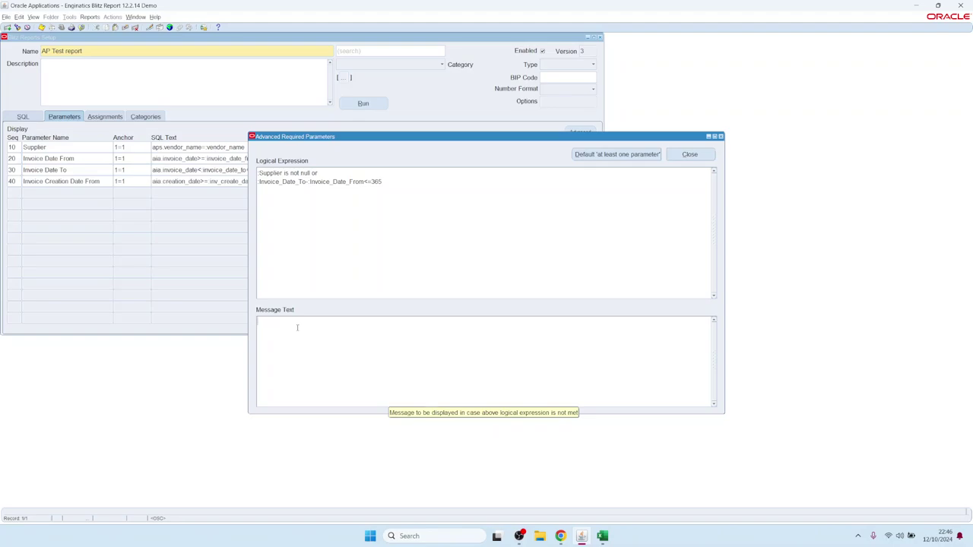
{"action": "type", "text": "Please"}
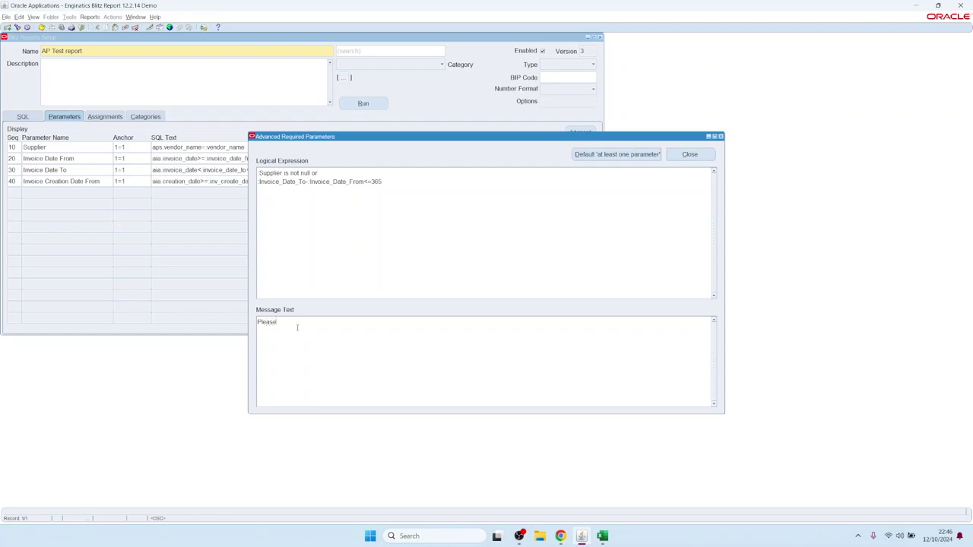
{"action": "type", "text": " enter a supplier "}
{"action": "type", "text": "name or"}
{"action": "type", "text": " da"}
{"action": "type", "text": "te range"}
{"action": "type", "text": "ge up to "}
{"action": "type", "text": "1 year"}
{"action": "key", "text": "alt+c"}
Step: Test the new rule by running the AP Test report with all parameters empty, and dismiss the note
{"action": "key", "text": "alt+r"}
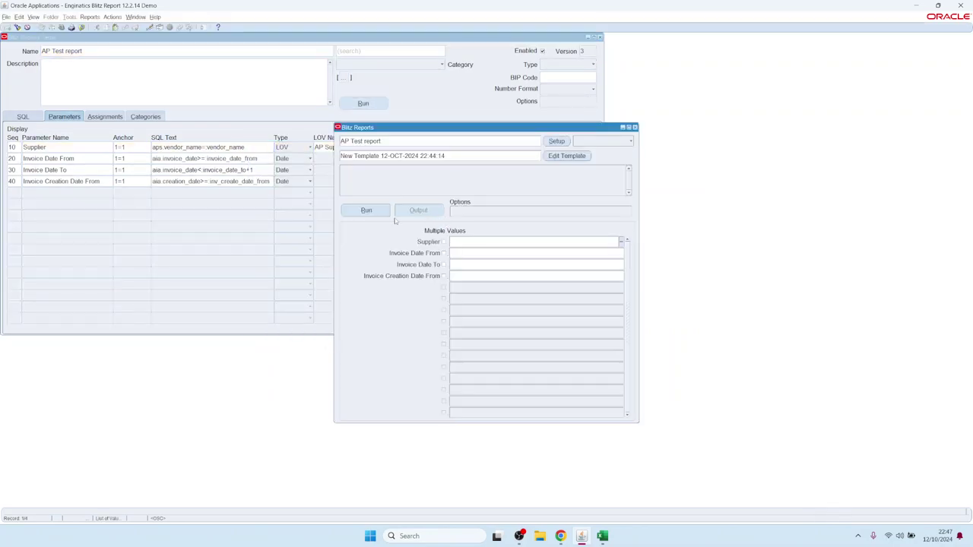
{"action": "left_click", "coordinate": [373, 213]}
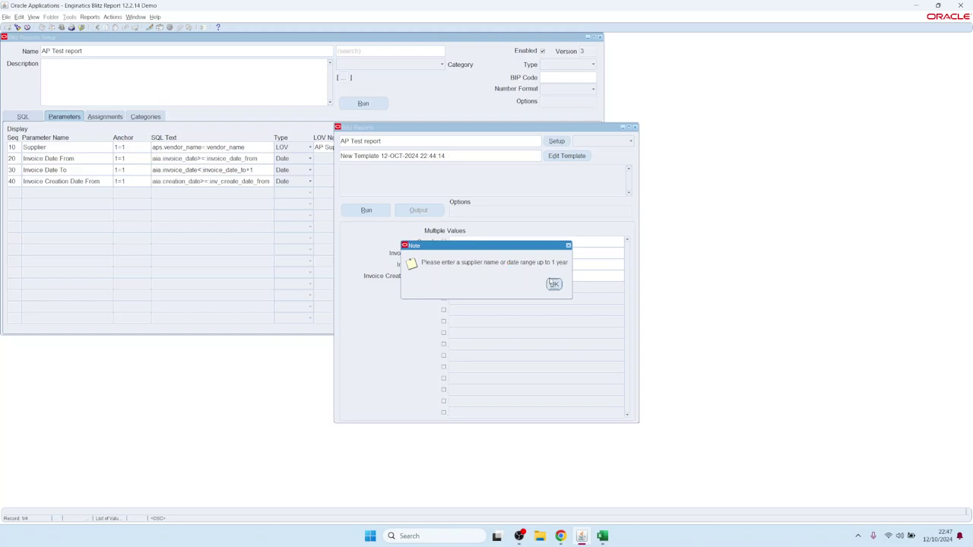
{"action": "left_click", "coordinate": [554, 284]}
Step: Run the report with Invoice Date From 01-JAN-2005 and the defaulted Invoice Date To, and look over the Excel output
{"action": "left_click", "coordinate": [466, 254]}
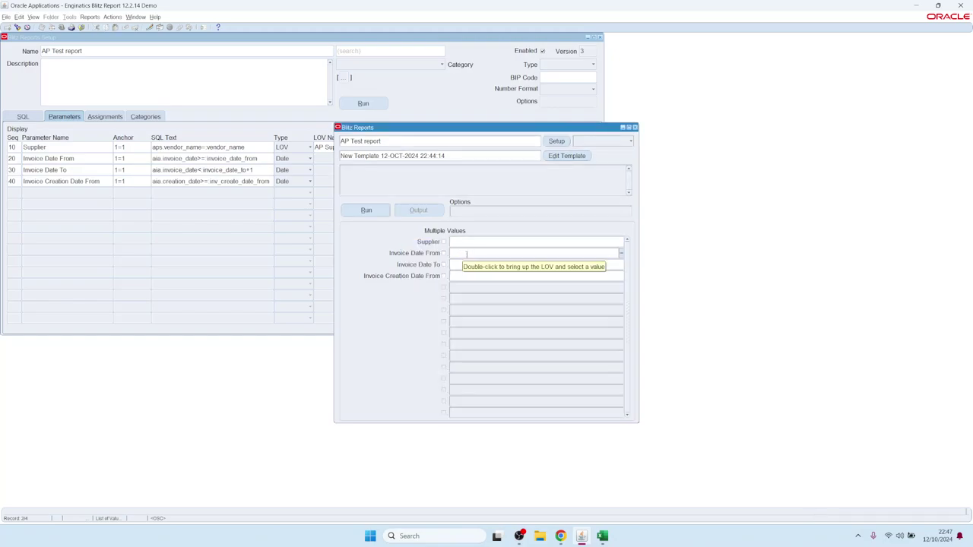
{"action": "type", "text": "1jan0"}
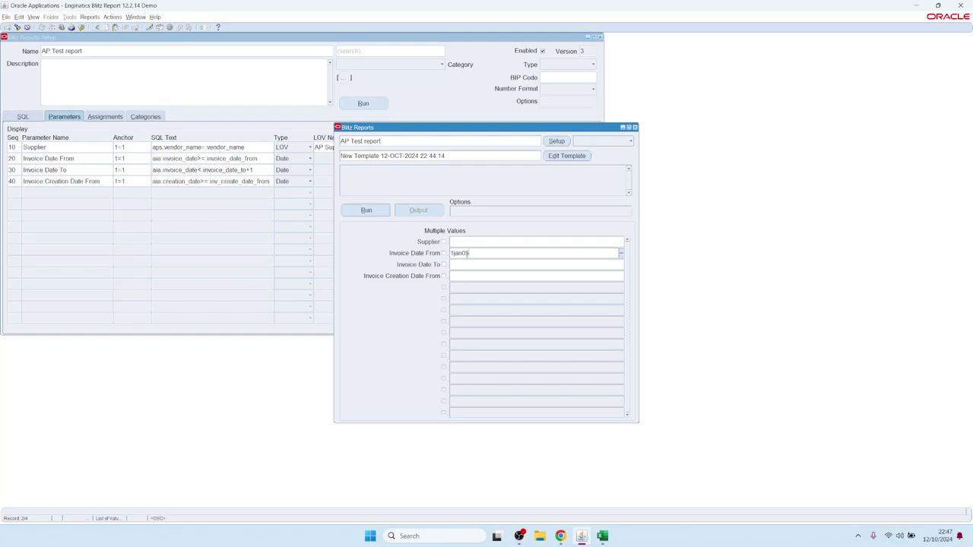
{"action": "key", "text": "Tab"}
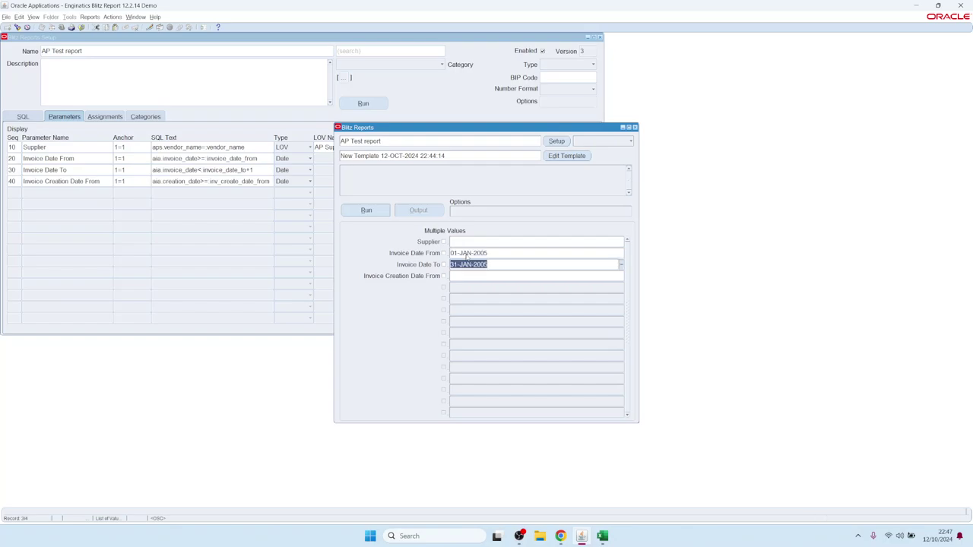
{"action": "left_click", "coordinate": [466, 259]}
{"action": "key", "text": "alt+r"}
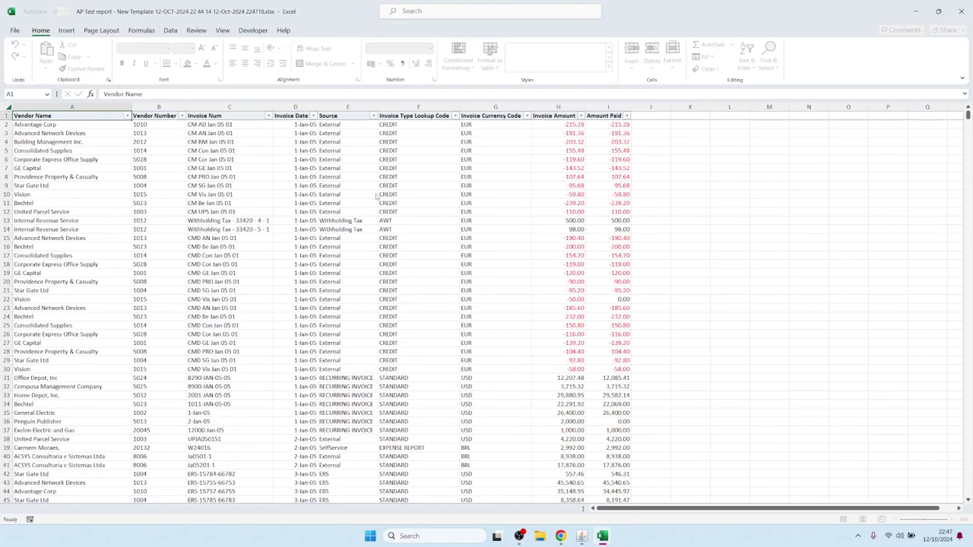
{"action": "left_click", "coordinate": [338, 186]}
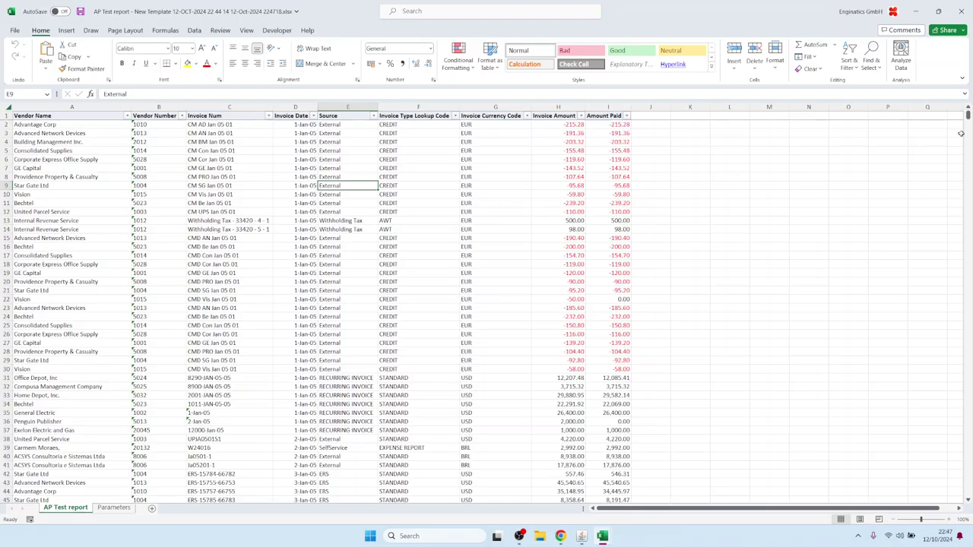
{"action": "mouse_move", "coordinate": [966, 117]}
{"action": "left_mouse_down"}
{"action": "mouse_move", "coordinate": [966, 351]}
{"action": "mouse_move", "coordinate": [966, 117]}
{"action": "left_mouse_up"}
{"action": "left_click", "coordinate": [540, 247]}
Step: Return to Oracle Applications and review the SQL text in the AP Test report setup
{"action": "mouse_move", "coordinate": [581, 536]}
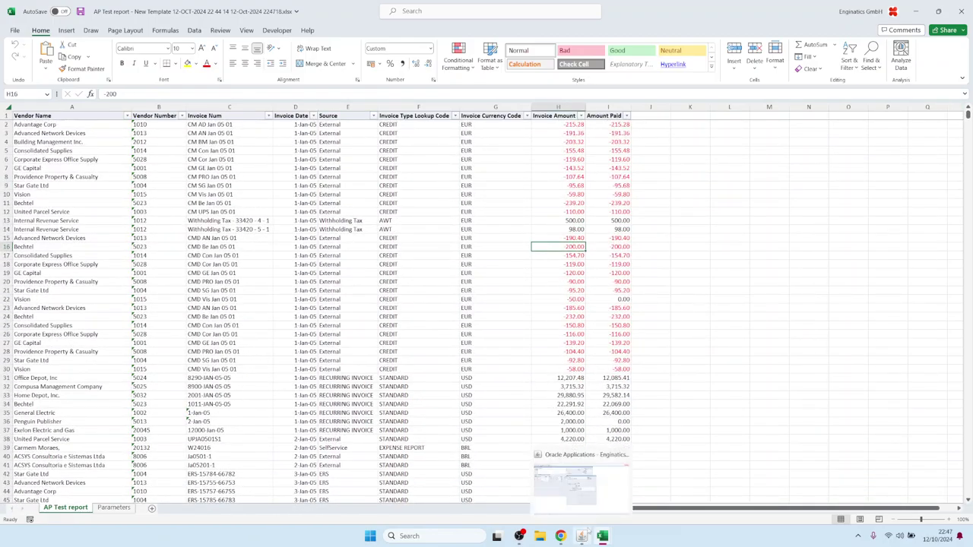
{"action": "left_click", "coordinate": [581, 478]}
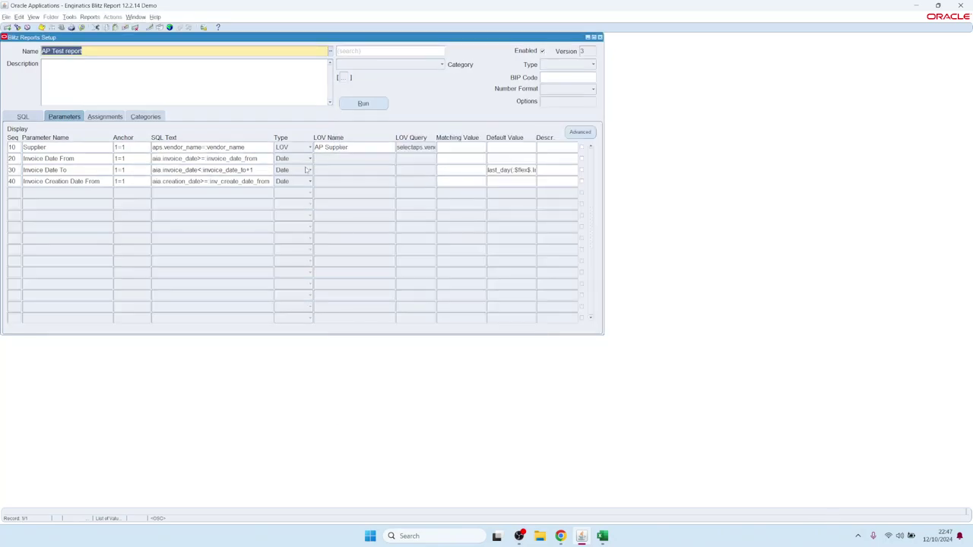
{"action": "left_click", "coordinate": [27, 116]}
{"action": "left_click", "coordinate": [81, 181]}
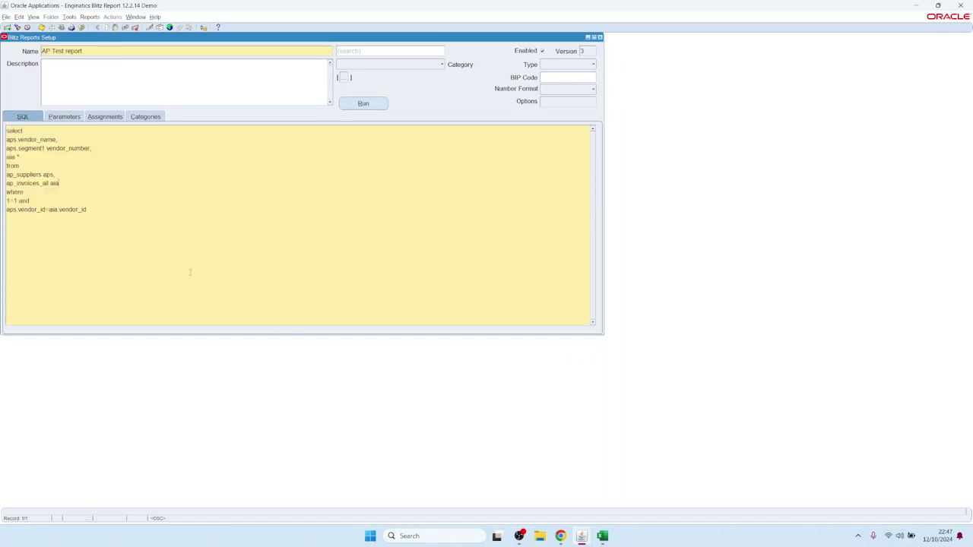
{"action": "left_click", "coordinate": [129, 189]}
Step: Open the report's version history and view the full SQL text of version 2
{"action": "left_click", "coordinate": [583, 51]}
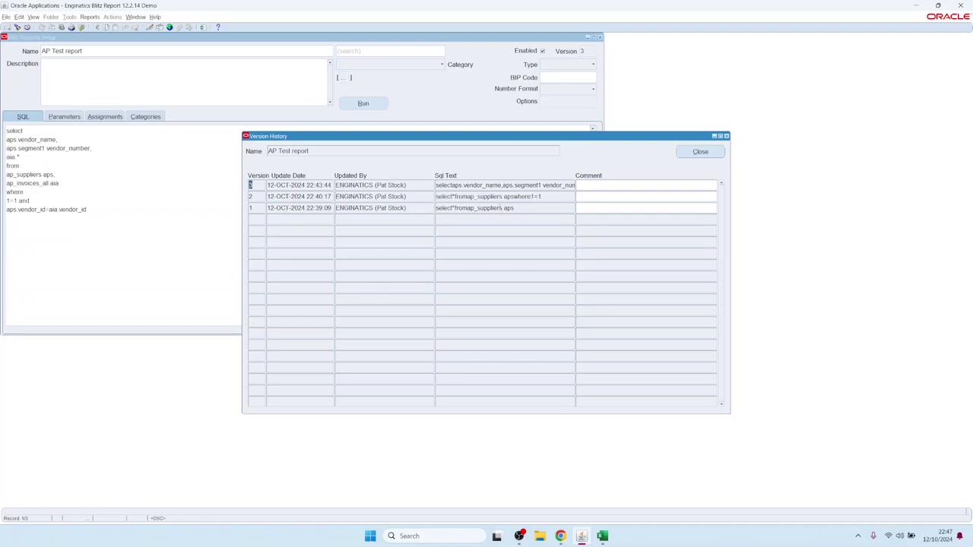
{"action": "left_click_drag", "start_coordinate": [499, 207], "coordinate": [409, 208]}
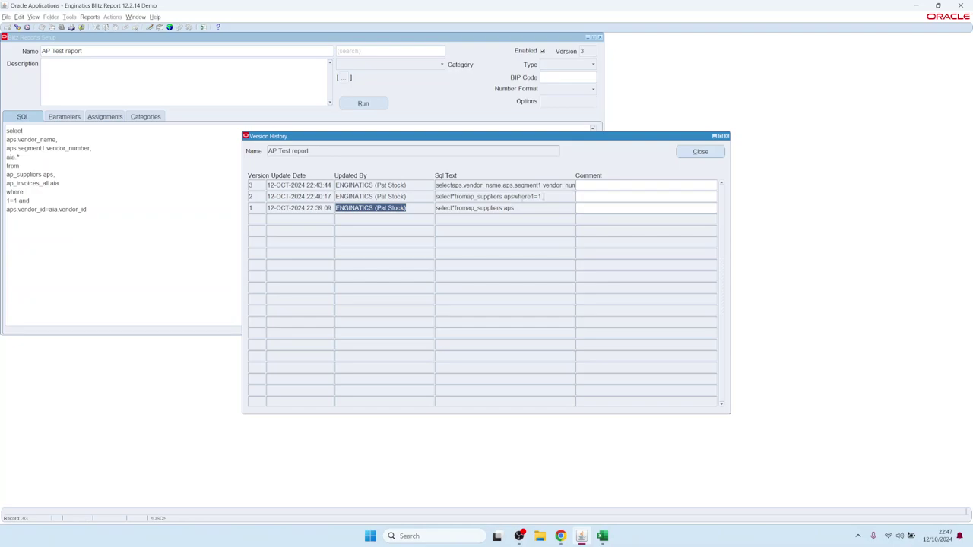
{"action": "left_click_drag", "start_coordinate": [543, 197], "coordinate": [435, 197]}
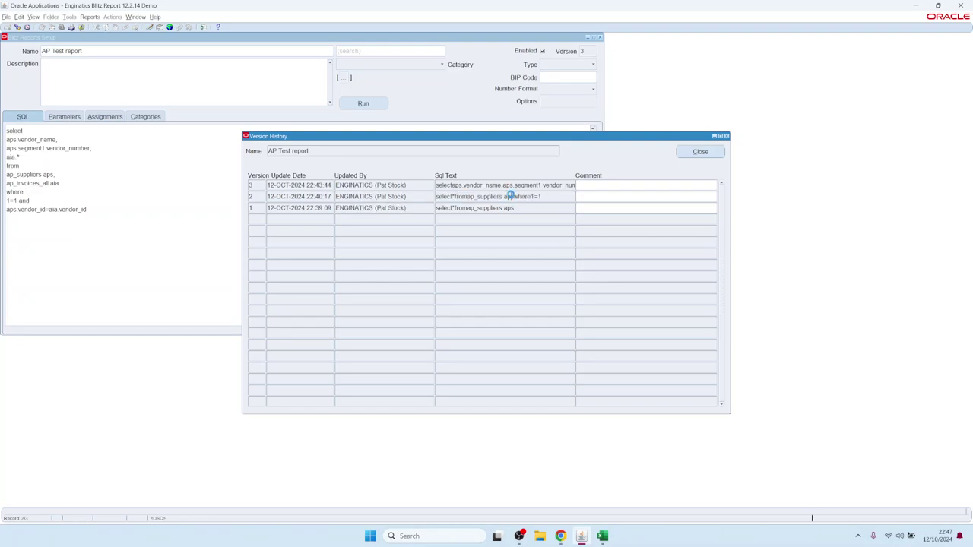
{"action": "double_click", "coordinate": [509, 196]}
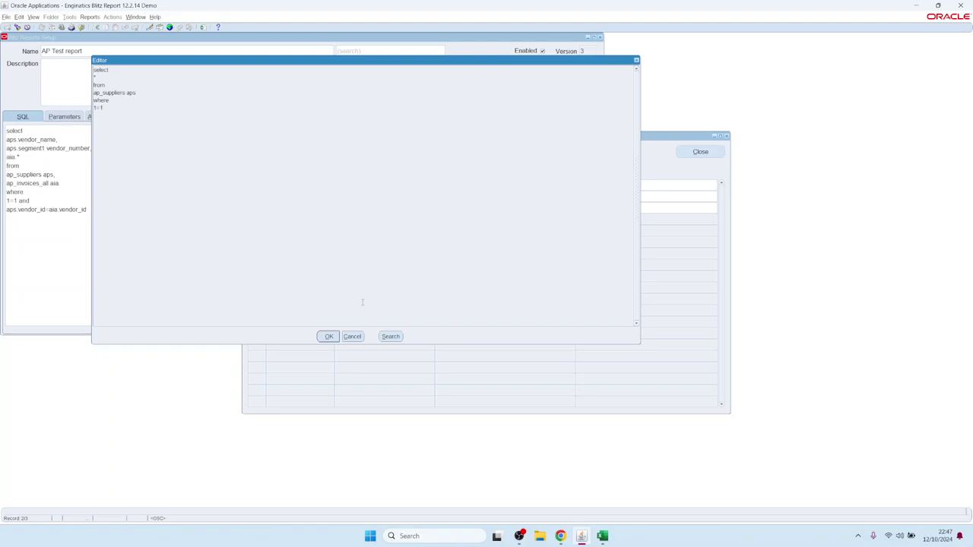
{"action": "left_click", "coordinate": [353, 337]}
Step: Close the version 2 SQL text and enter the comment "Added 1=1 anchor" for version 2 in the version history
{"action": "left_click", "coordinate": [613, 195]}
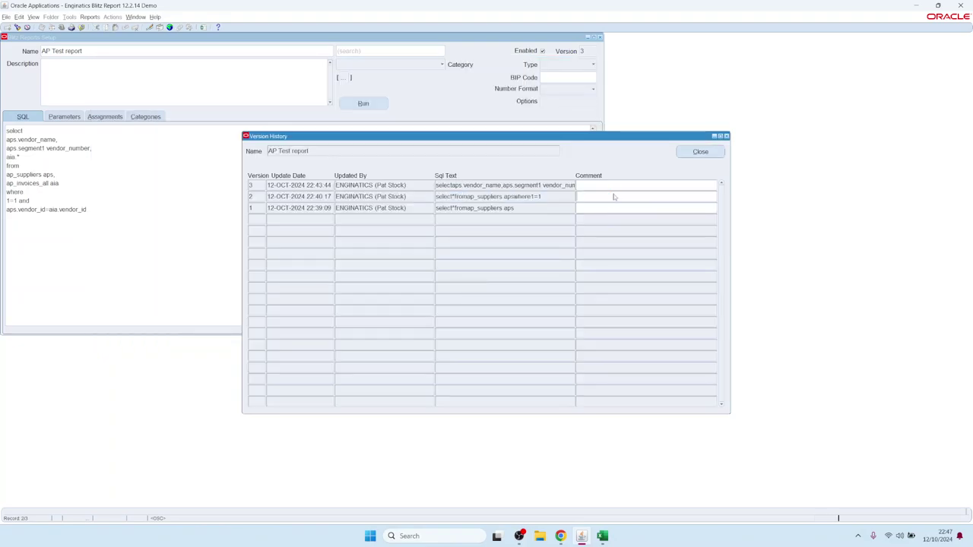
{"action": "double_click", "coordinate": [613, 196]}
{"action": "type", "text": "Added a"}
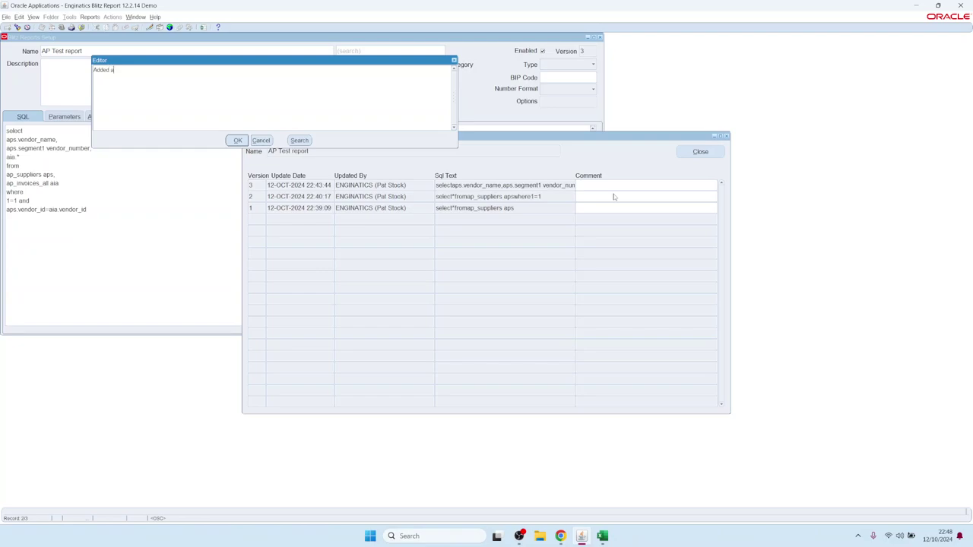
{"action": "type", "text": "nchor"}
{"action": "left_click", "coordinate": [237, 140]}
{"action": "type", "text": "1=1"}
{"action": "left_click", "coordinate": [237, 141]}
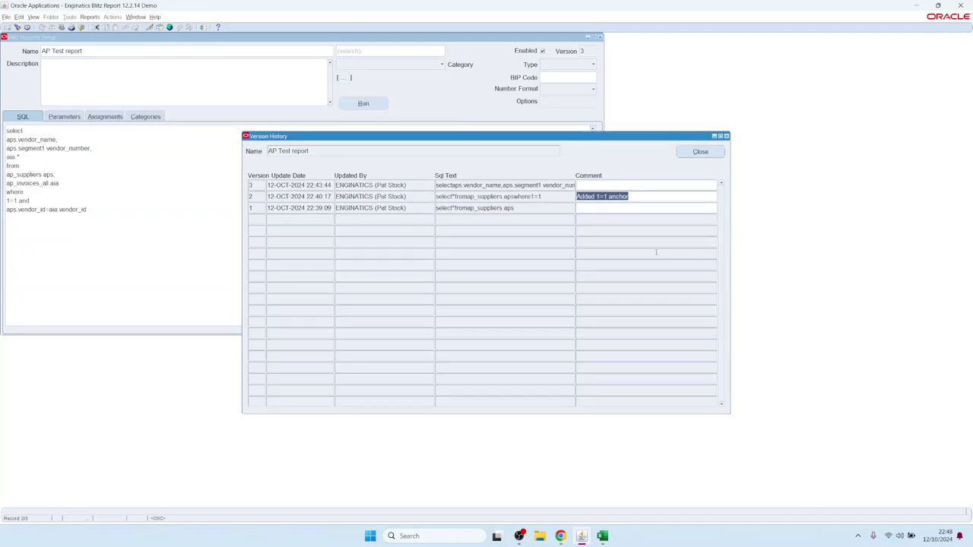
Step: Review the full SQL text of version 3, comment it as "Added invoice data", and save and close the version history
{"action": "double_click", "coordinate": [506, 185]}
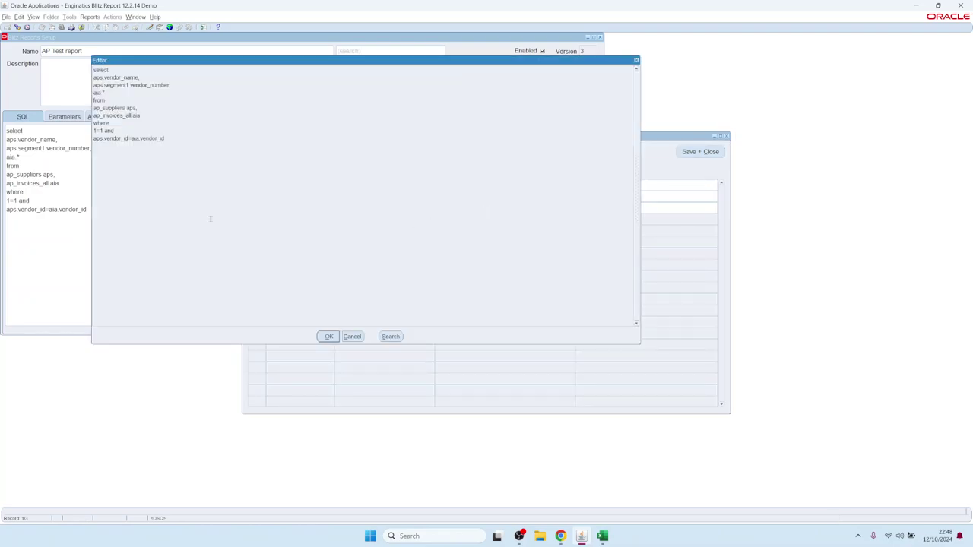
{"action": "left_click", "coordinate": [329, 336]}
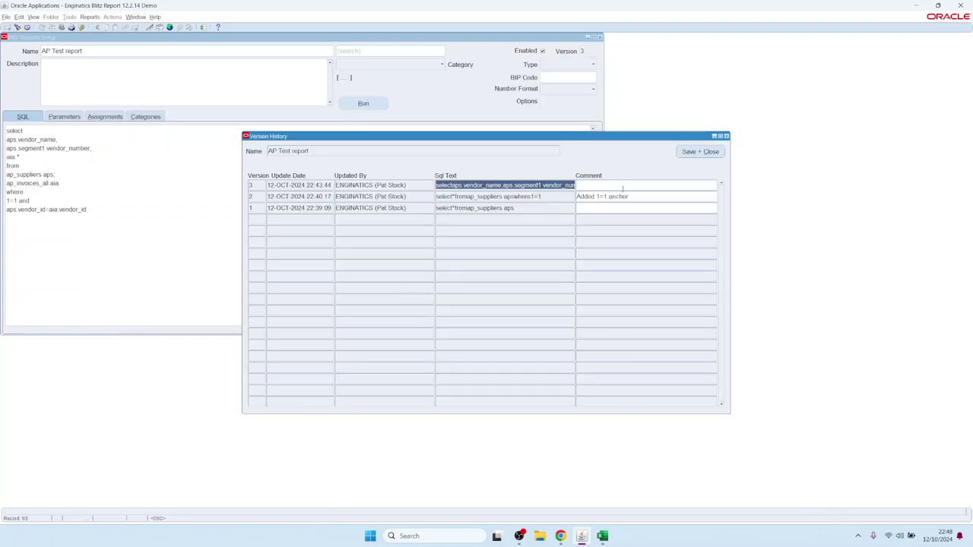
{"action": "left_click", "coordinate": [622, 187]}
{"action": "type", "text": "Added "}
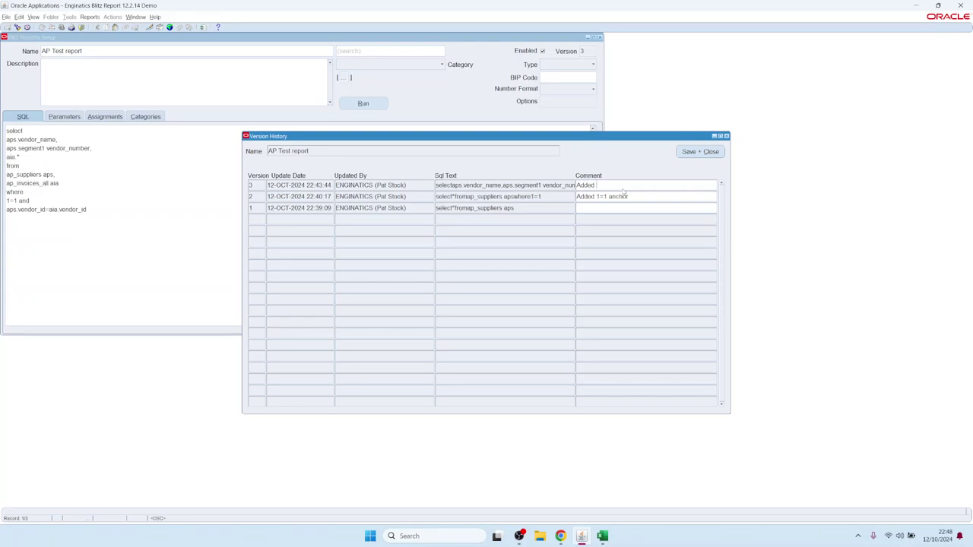
{"action": "type", "text": "invoice data"}
{"action": "left_click", "coordinate": [700, 151]}
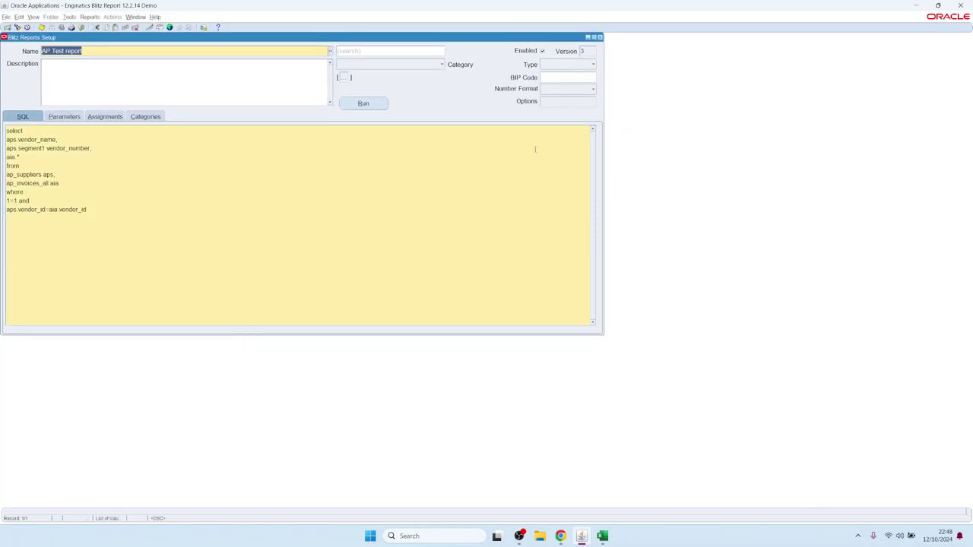
Step: Add a Supplier Number parameter to the report with anchor 1=1 and SQL text aps.segment1=:supplier_number
{"action": "left_click", "coordinate": [64, 117]}
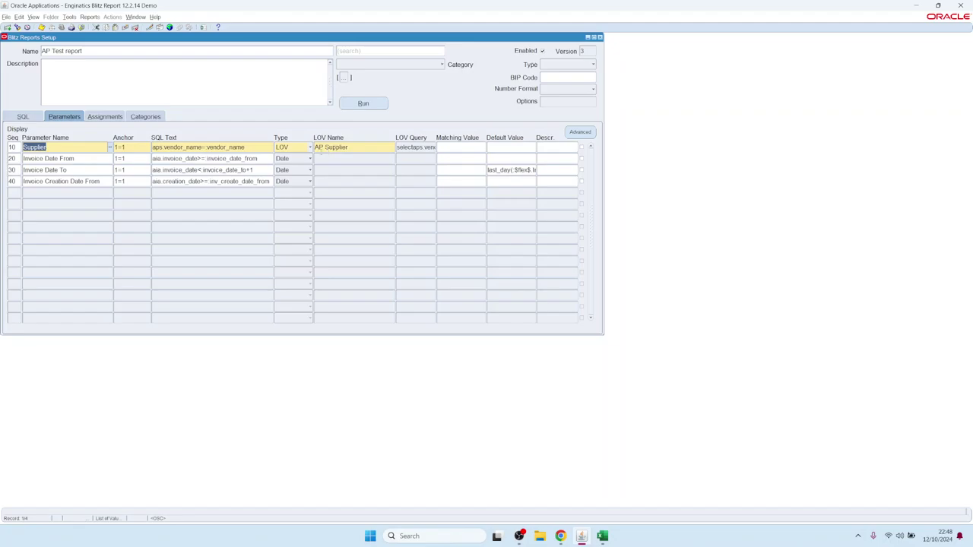
{"action": "left_click", "coordinate": [291, 150]}
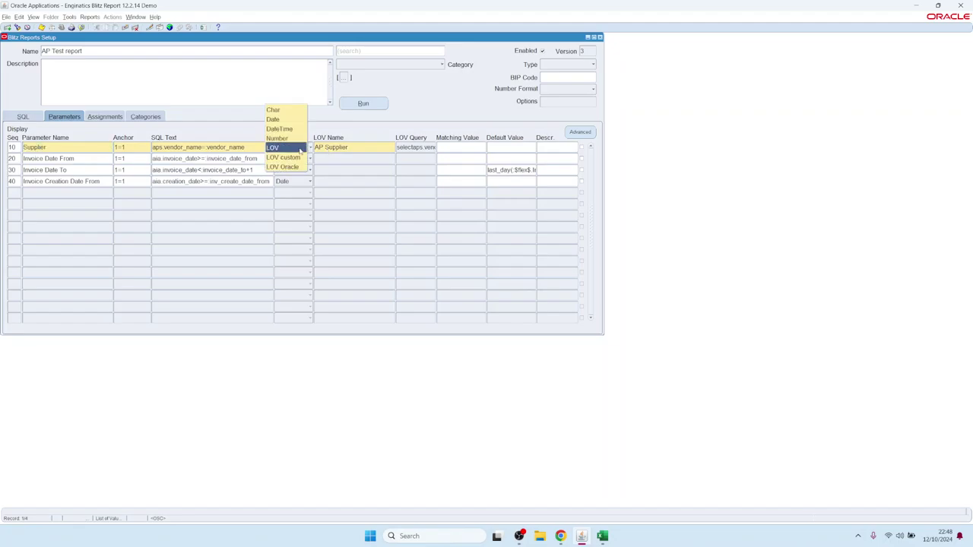
{"action": "left_click", "coordinate": [354, 146]}
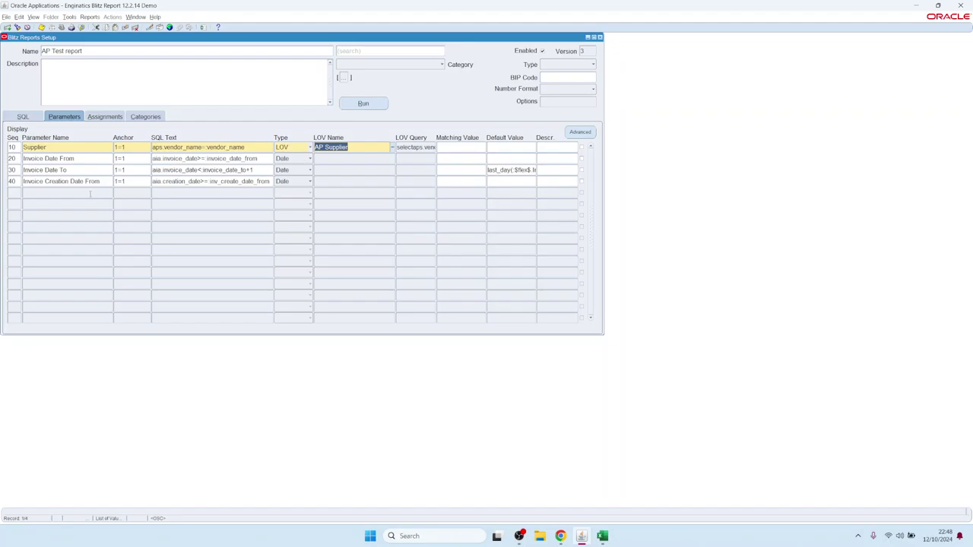
{"action": "left_click", "coordinate": [88, 193]}
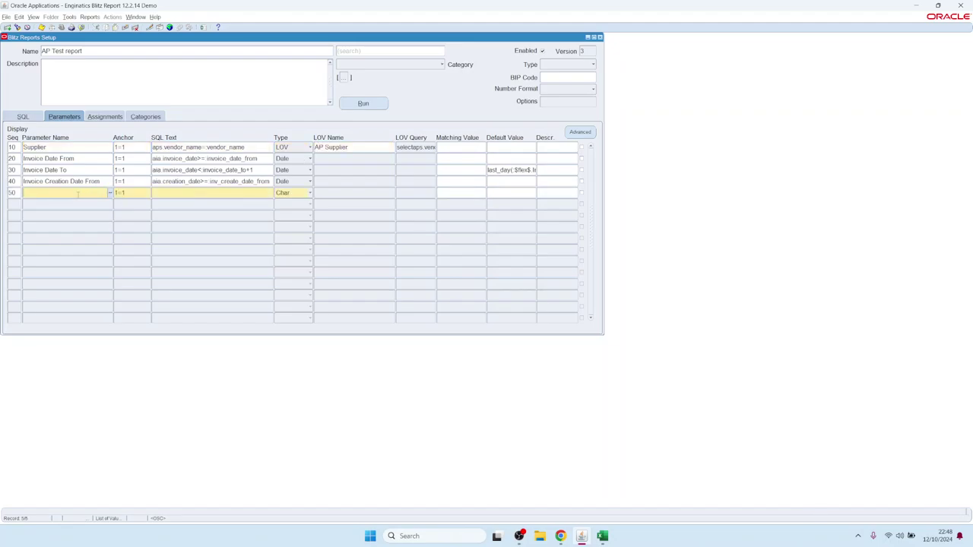
{"action": "type", "text": "Supplier Number"}
{"action": "key", "text": "Tab"}
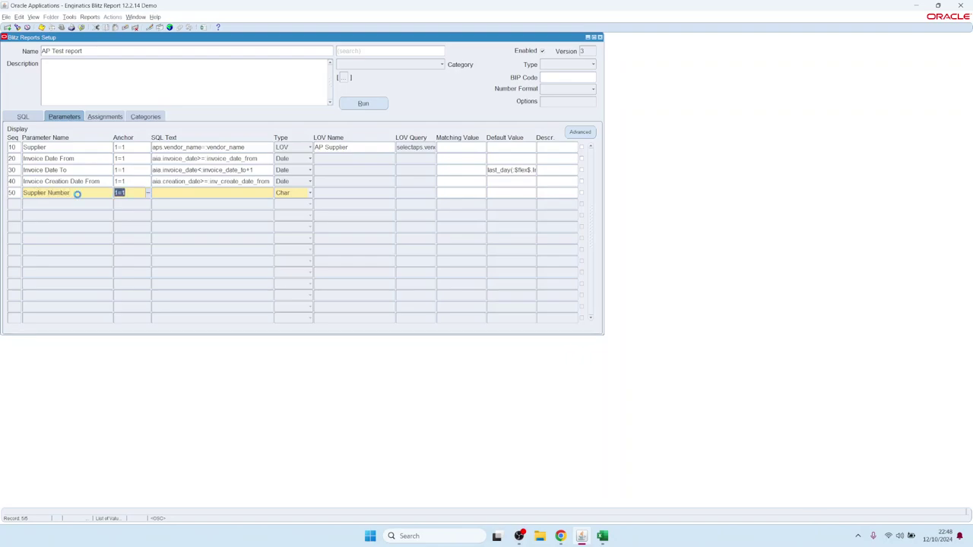
{"action": "key", "text": "Tab"}
{"action": "type", "text": "aps.segment1=:supplier_number"}
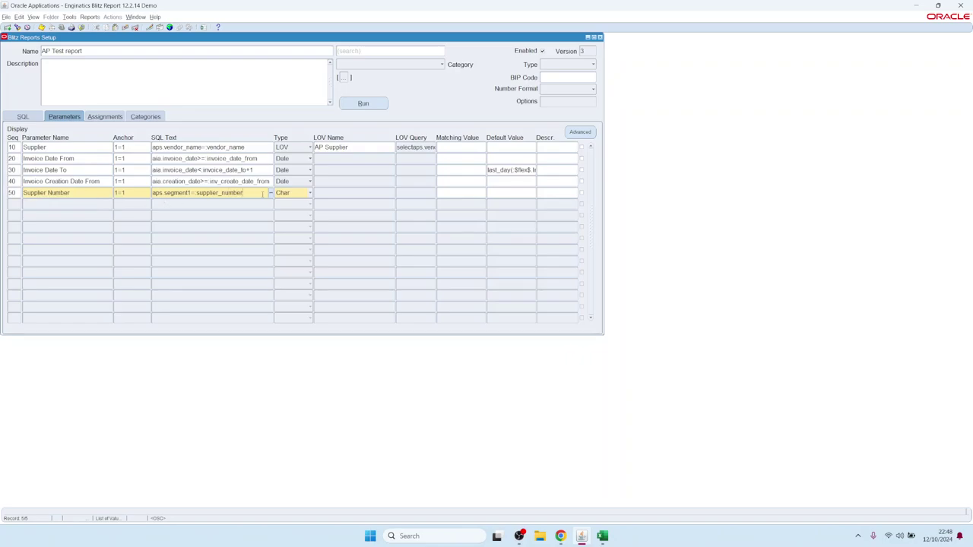
Step: Set the Supplier Number parameter's type to LOV Oracle, search the Oracle LOVs for vendor, and assign AP_SRS_VENDOR_NUMBER
{"action": "left_click", "coordinate": [295, 193]}
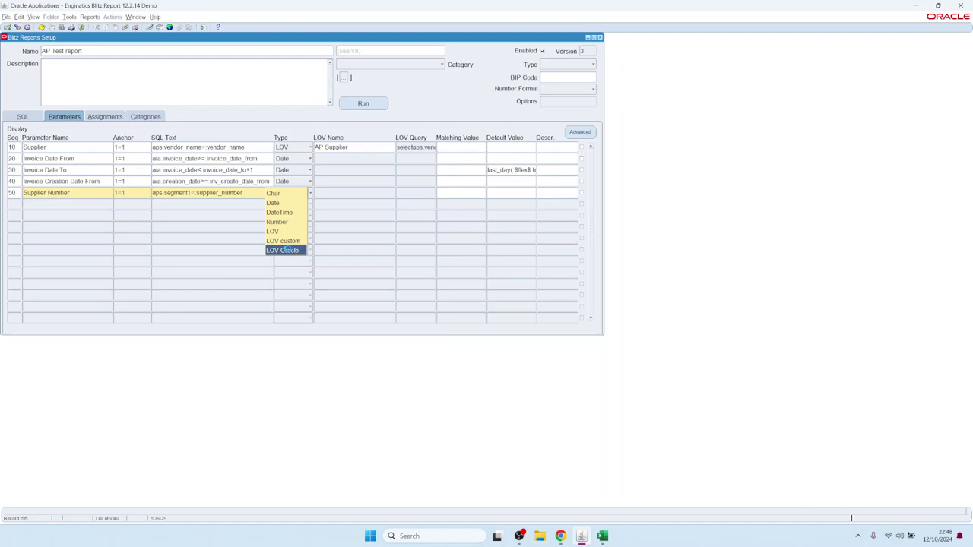
{"action": "left_click", "coordinate": [289, 251]}
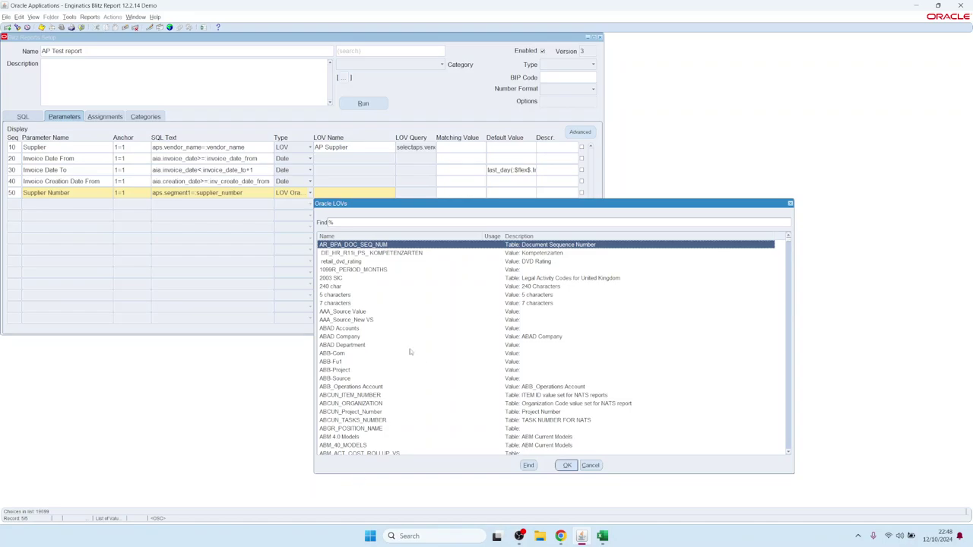
{"action": "left_click_drag", "start_coordinate": [788, 241], "coordinate": [788, 280]}
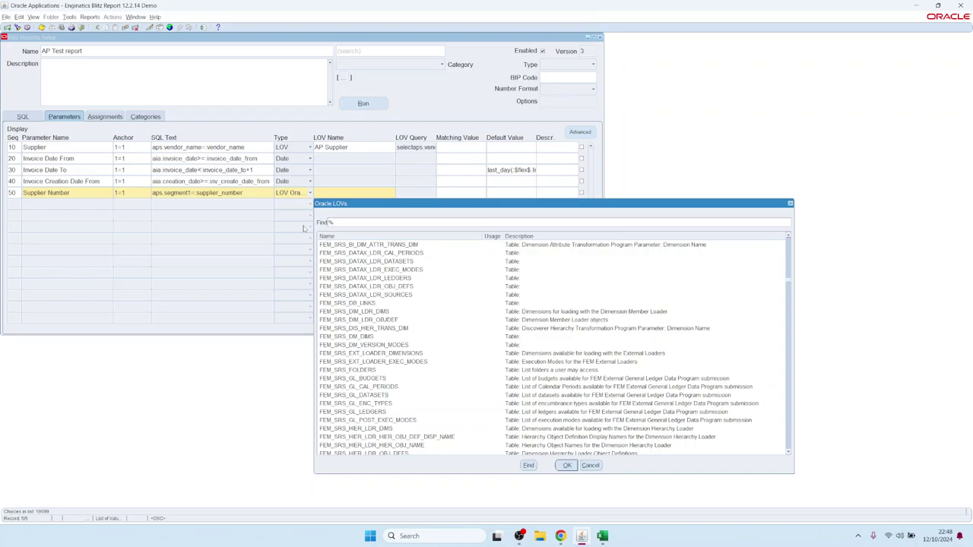
{"action": "type", "text": "vendor%"}
{"action": "key", "text": "Return"}
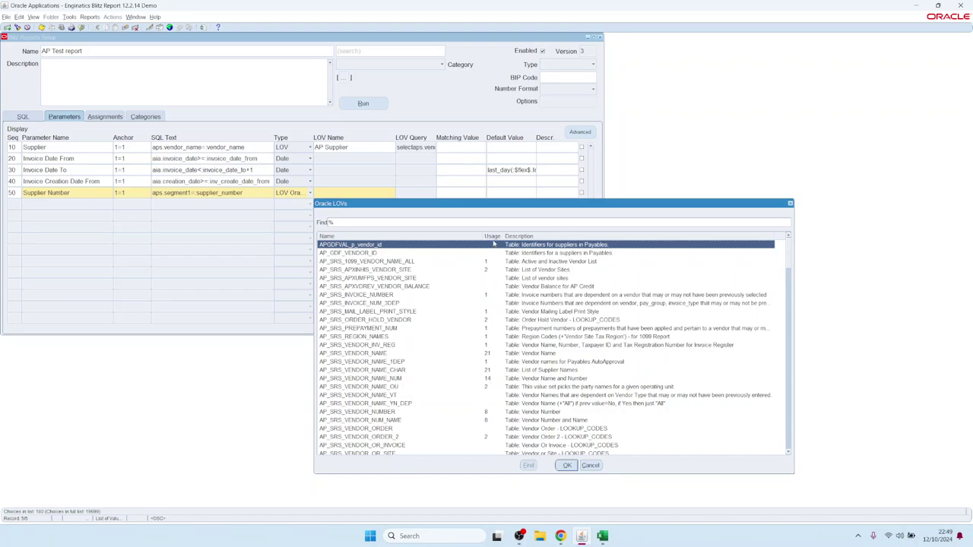
{"action": "left_click", "coordinate": [488, 354]}
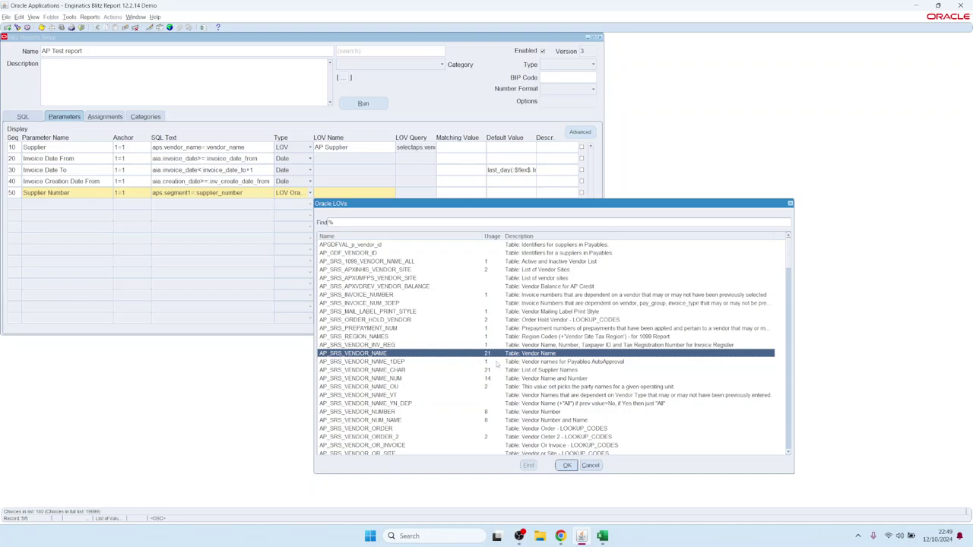
{"action": "left_click", "coordinate": [396, 379]}
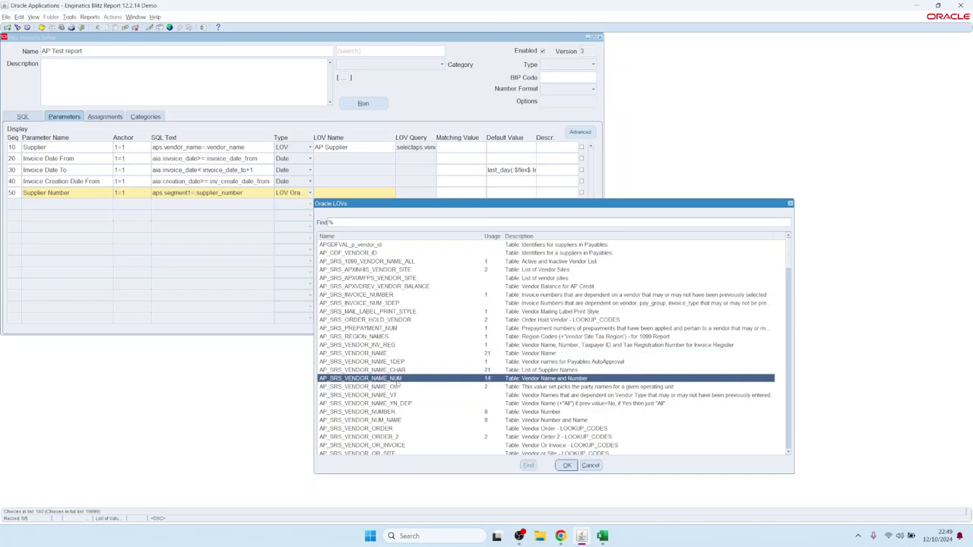
{"action": "left_click", "coordinate": [368, 412]}
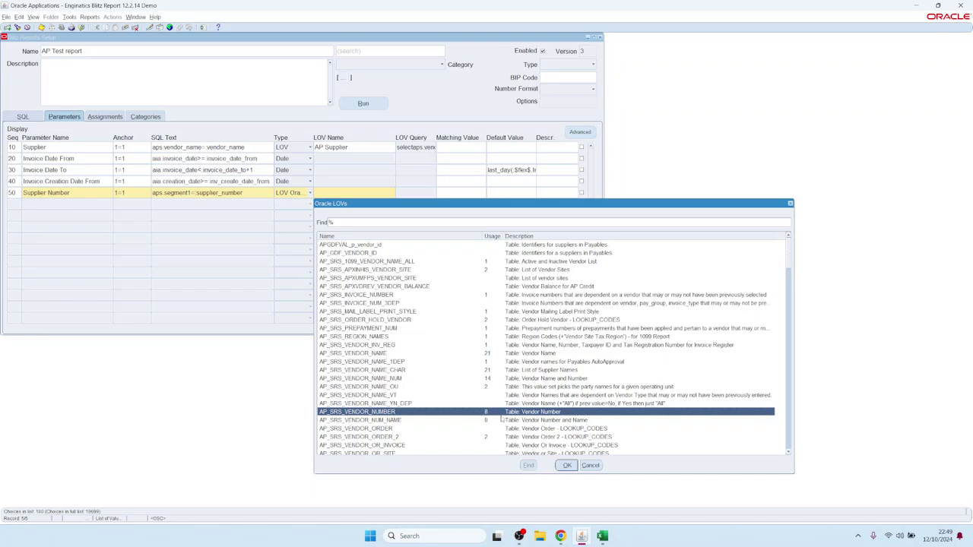
{"action": "double_click", "coordinate": [507, 416]}
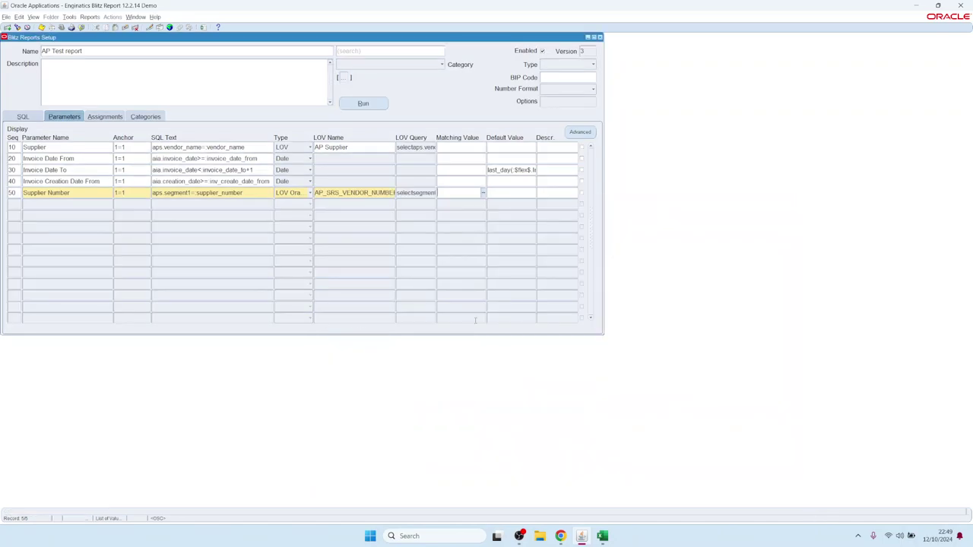
Step: Open the AP_SRS_VENDOR_NUMBER LOV definition, examine its query's id, value and description columns, and close it
{"action": "double_click", "coordinate": [421, 193]}
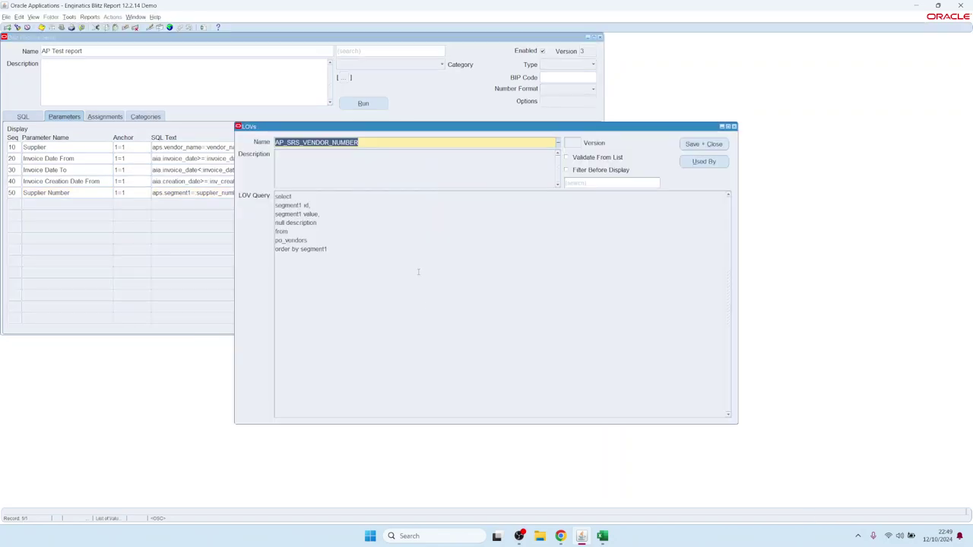
{"action": "left_click", "coordinate": [420, 313]}
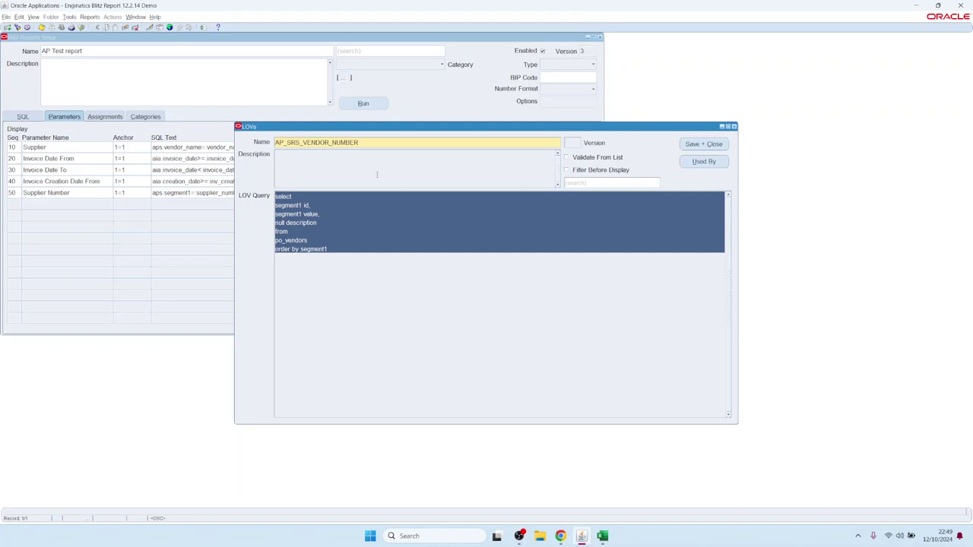
{"action": "left_click", "coordinate": [348, 142]}
{"action": "left_click", "coordinate": [400, 263]}
{"action": "left_click", "coordinate": [370, 280]}
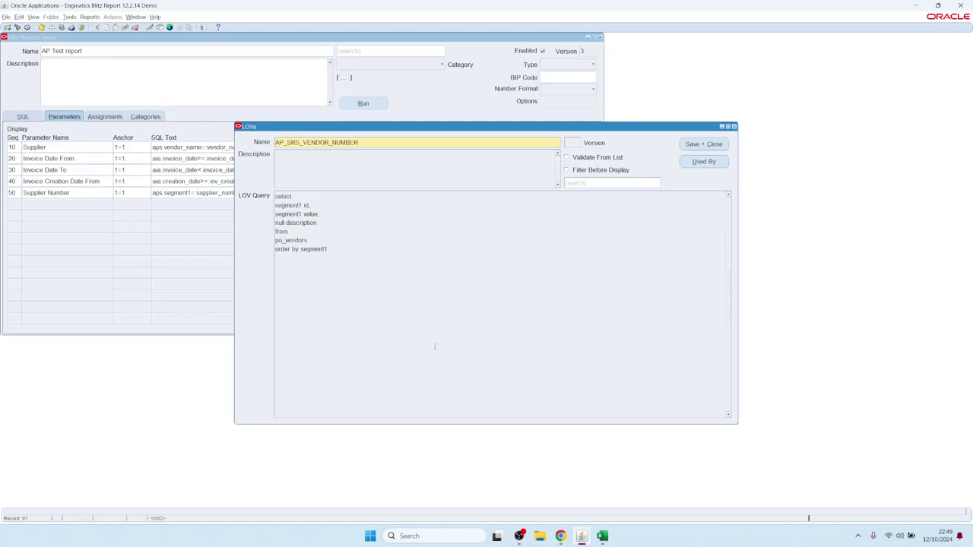
{"action": "left_click", "coordinate": [367, 143]}
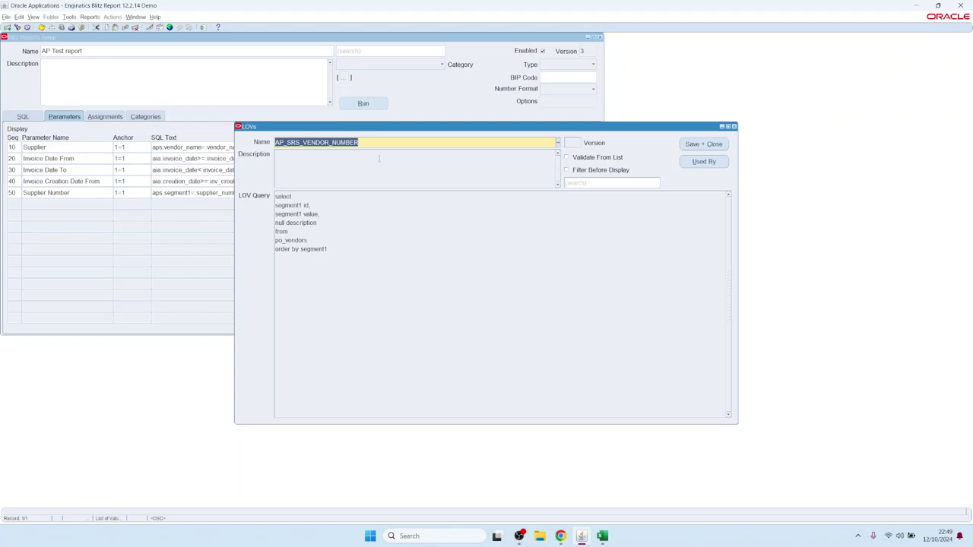
{"action": "left_click", "coordinate": [392, 267]}
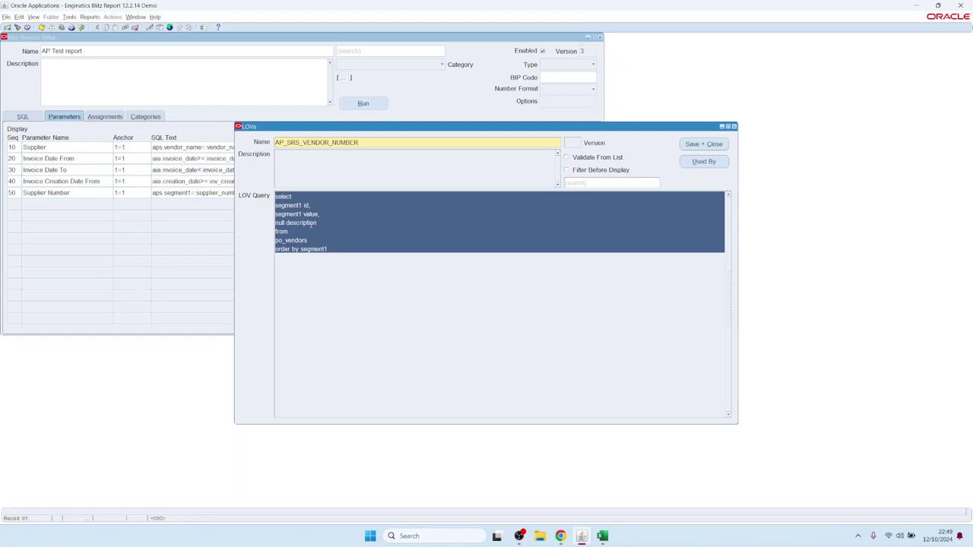
{"action": "left_click", "coordinate": [314, 222]}
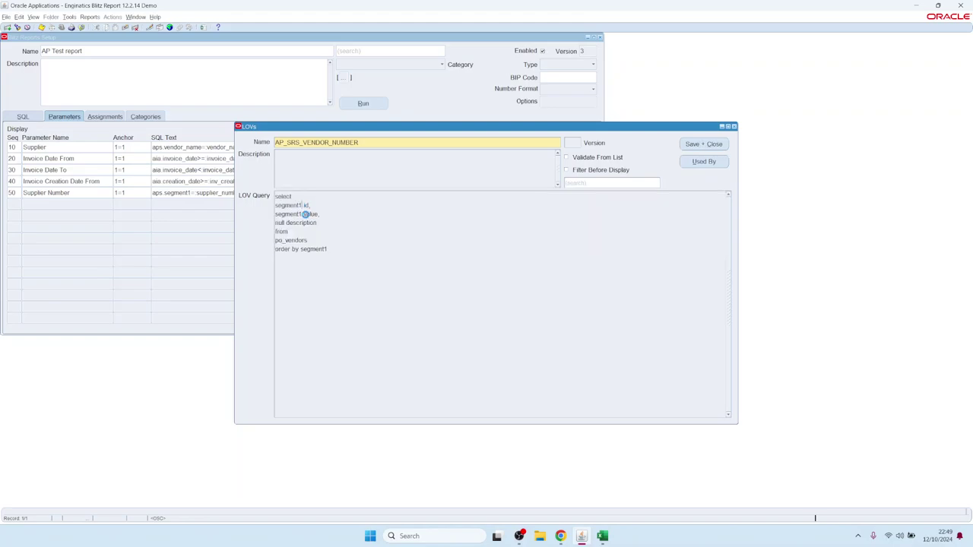
{"action": "left_click_drag", "start_coordinate": [286, 222], "coordinate": [275, 222]}
{"action": "mouse_move", "coordinate": [276, 205]}
{"action": "left_mouse_down"}
{"action": "mouse_move", "coordinate": [301, 205]}
{"action": "mouse_move", "coordinate": [274, 222]}
{"action": "left_mouse_up"}
{"action": "left_click", "coordinate": [696, 144]}
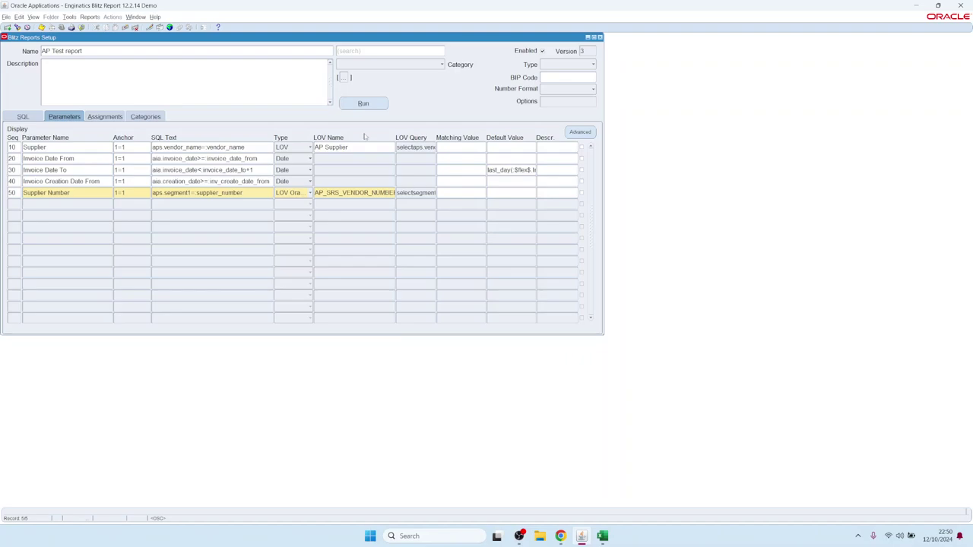
Step: Try to run the AP Test report with only a supplier number picked from the list, and dismiss the note
{"action": "left_click", "coordinate": [364, 104]}
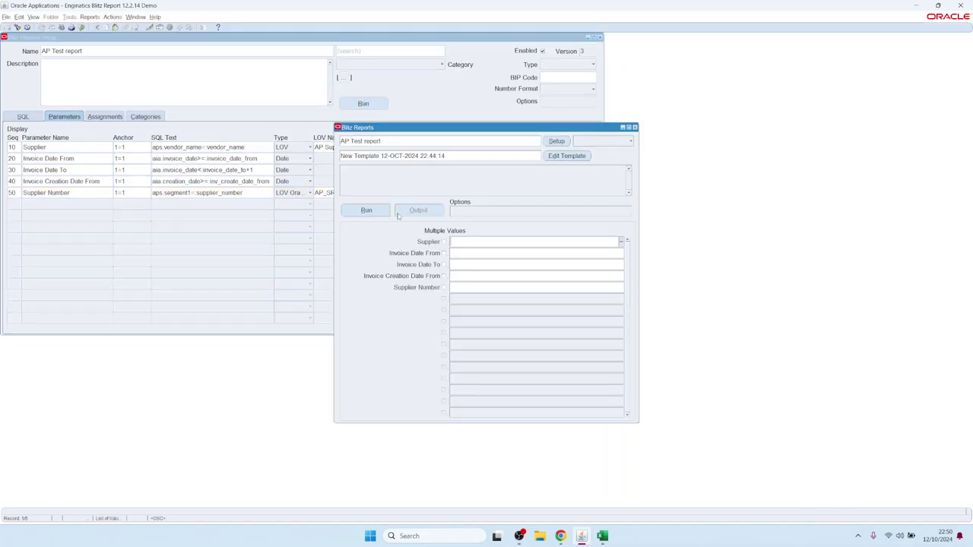
{"action": "double_click", "coordinate": [465, 287]}
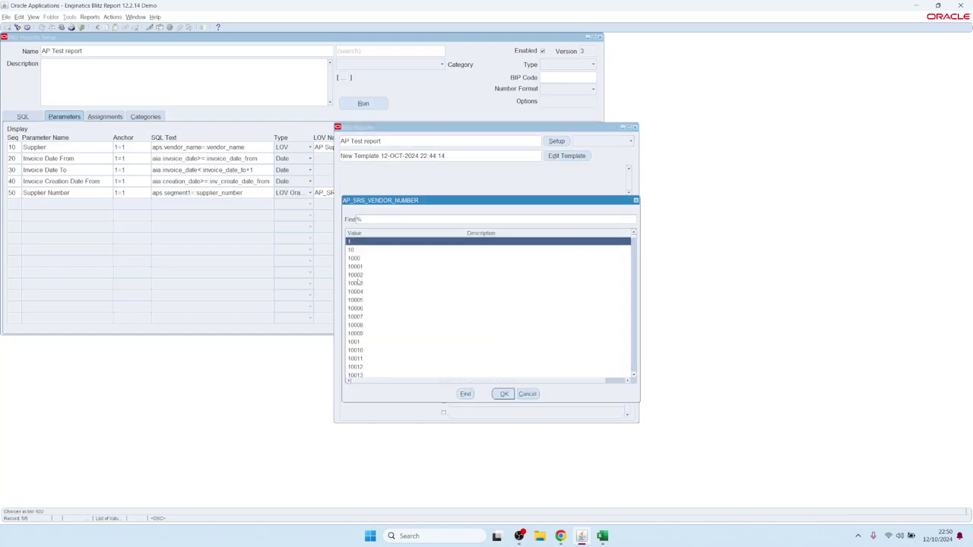
{"action": "left_click", "coordinate": [385, 317]}
{"action": "left_click", "coordinate": [504, 394]}
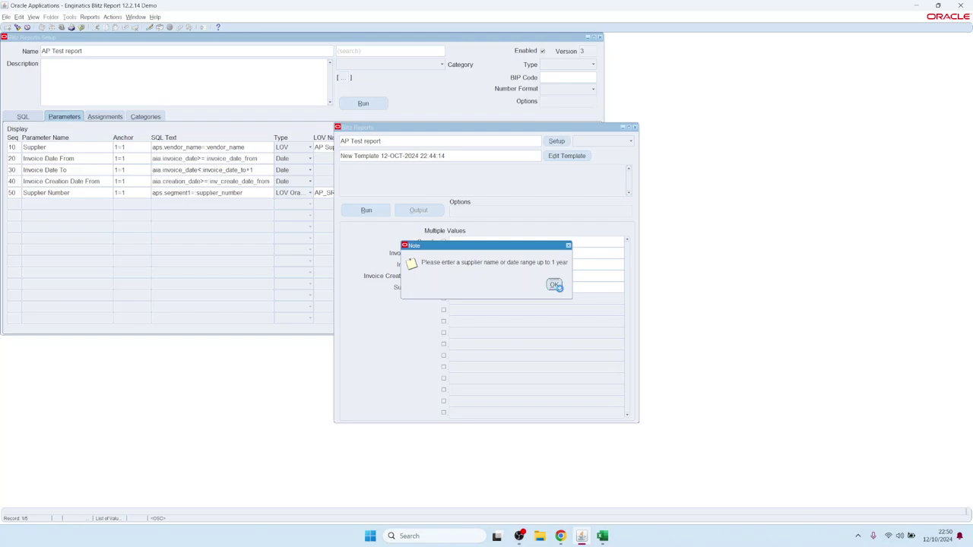
{"action": "left_click", "coordinate": [555, 285]}
Step: Return to the report setup, clear the logical expression of the advanced required parameters, and close that window
{"action": "left_click", "coordinate": [556, 141]}
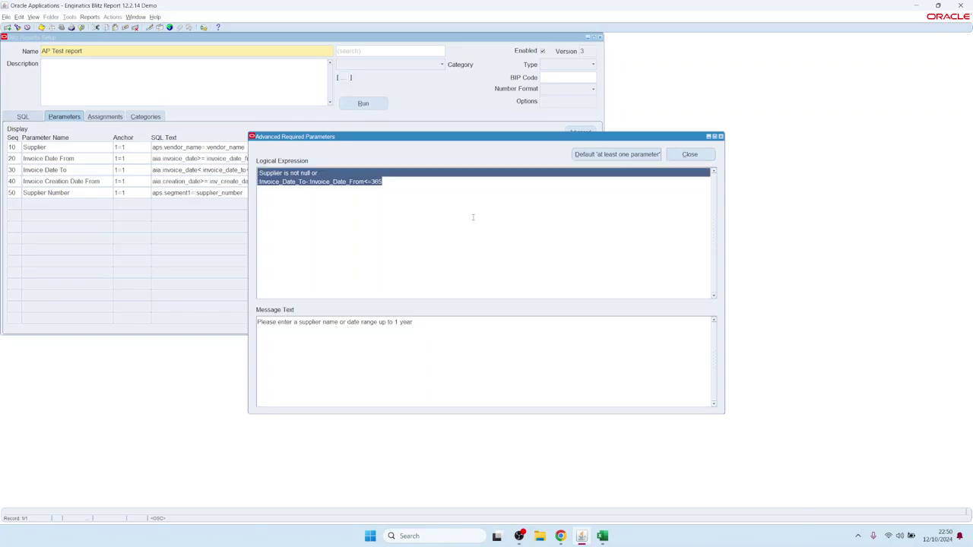
{"action": "left_click", "coordinate": [472, 218]}
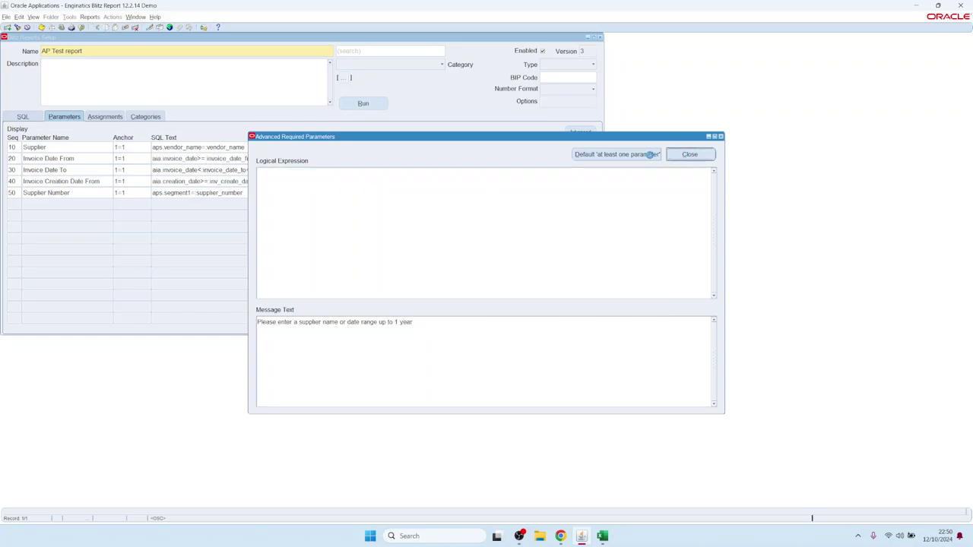
{"action": "left_click", "coordinate": [688, 154]}
Step: Run the AP Test report with only a supplier number picked from the list, and check its output in Excel
{"action": "left_click", "coordinate": [384, 102]}
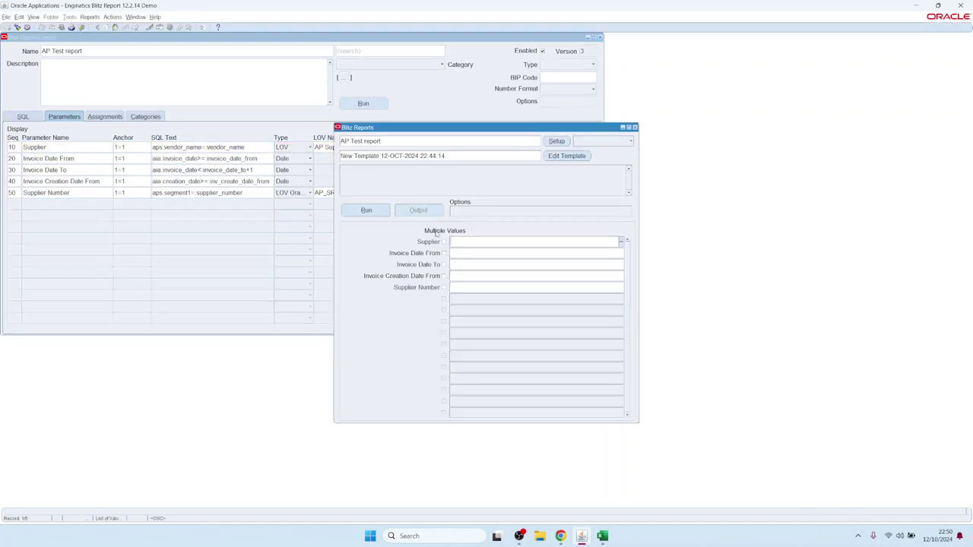
{"action": "left_click", "coordinate": [469, 289]}
{"action": "double_click", "coordinate": [470, 294]}
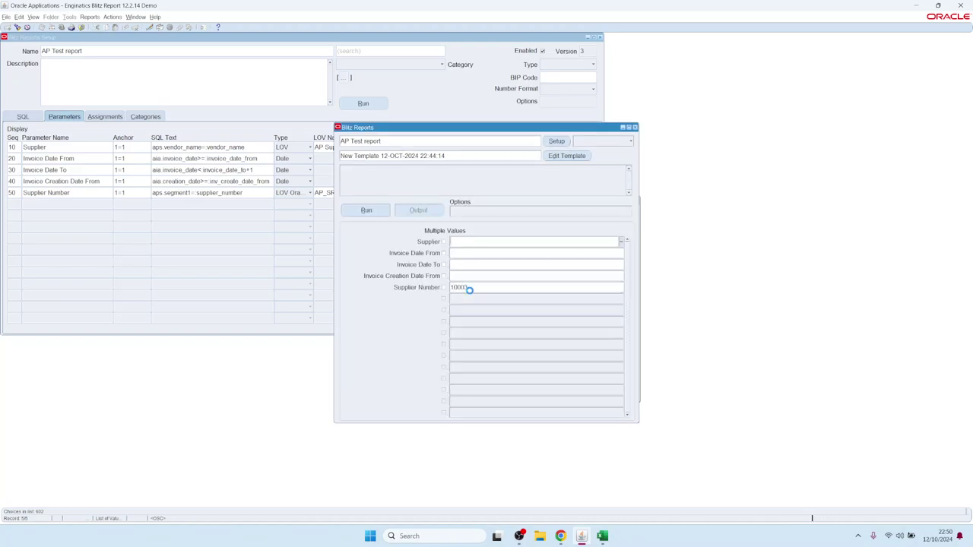
{"action": "left_click", "coordinate": [376, 213]}
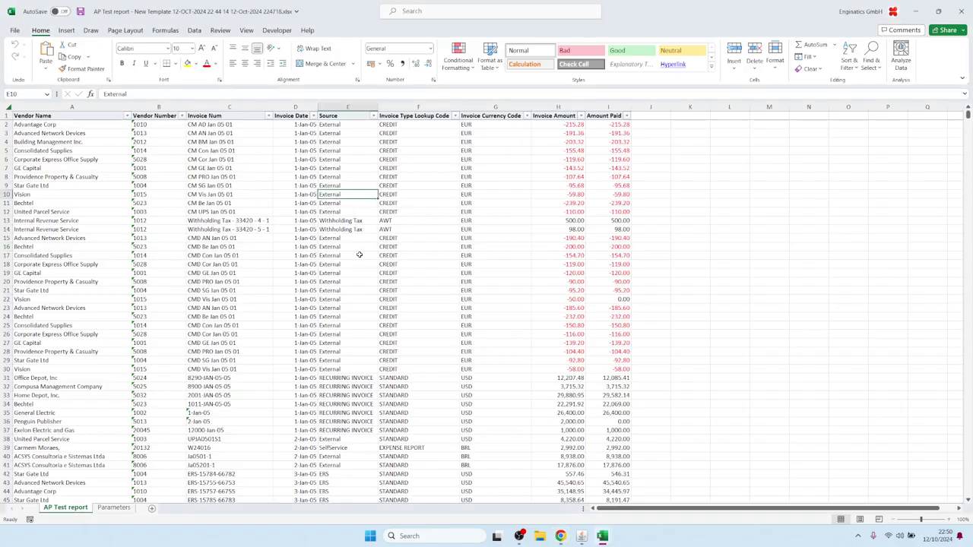
{"action": "left_click", "coordinate": [52, 126]}
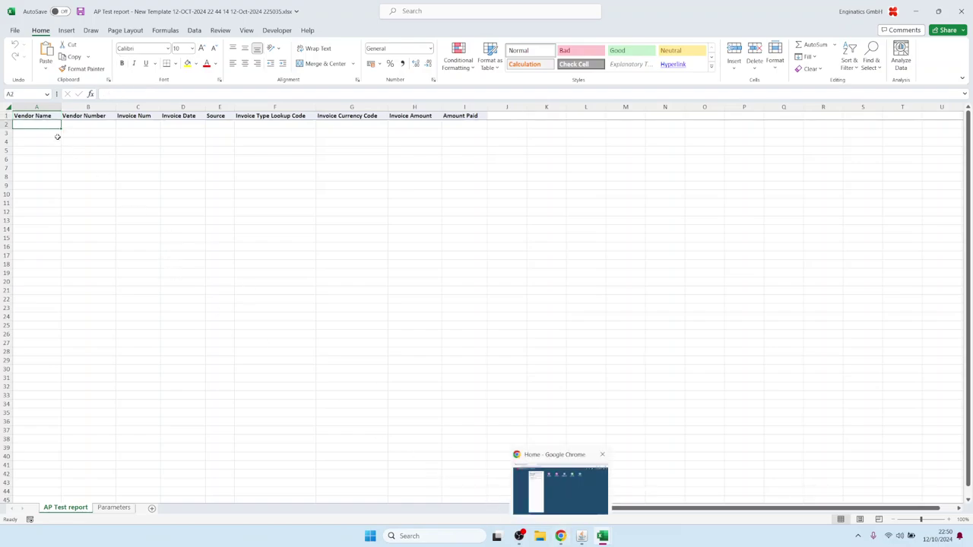
Step: Switch to Oracle Applications, open the log of the latest AP Test report request, and examine its supplier number bind and where clause
{"action": "mouse_move", "coordinate": [575, 530]}
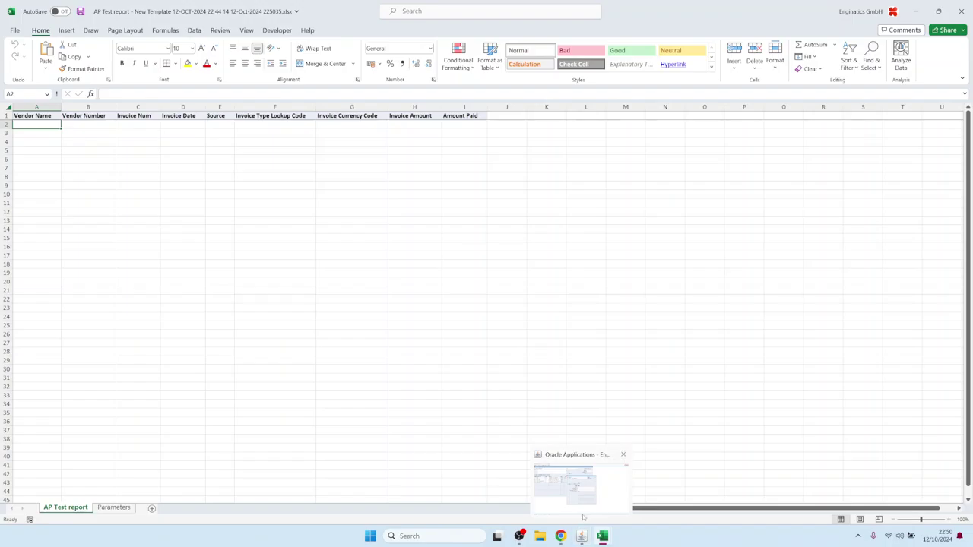
{"action": "left_click", "coordinate": [583, 502]}
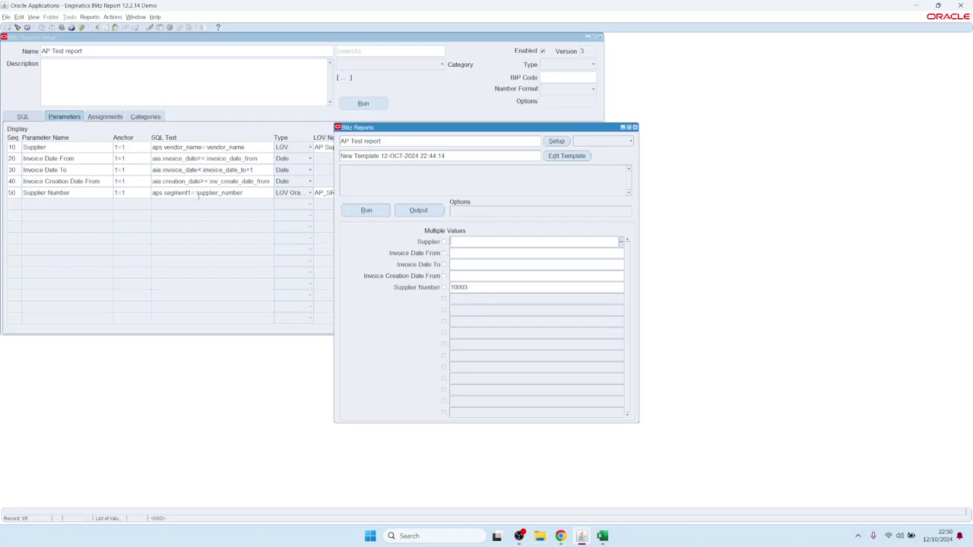
{"action": "left_click", "coordinate": [490, 288]}
{"action": "left_click", "coordinate": [33, 16]}
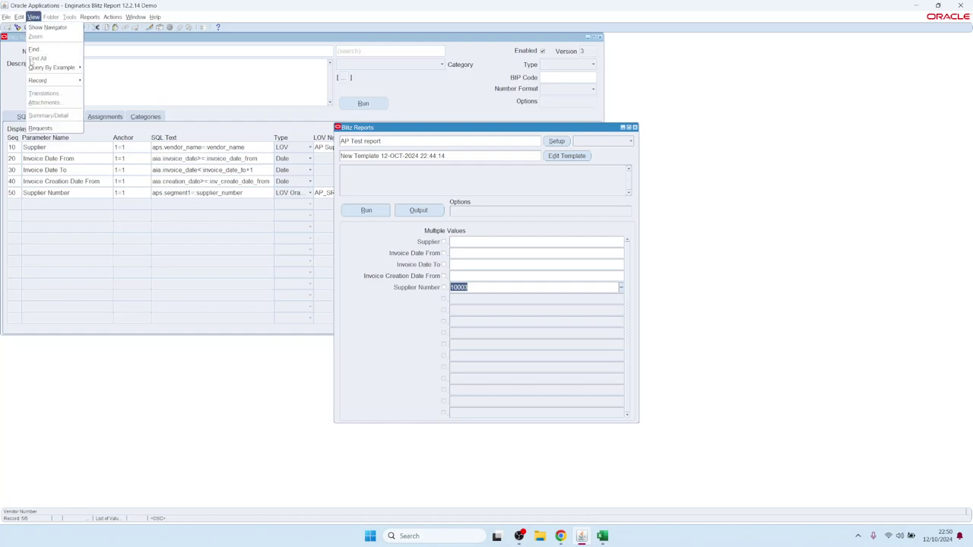
{"action": "left_click", "coordinate": [53, 126]}
{"action": "left_click", "coordinate": [294, 261]}
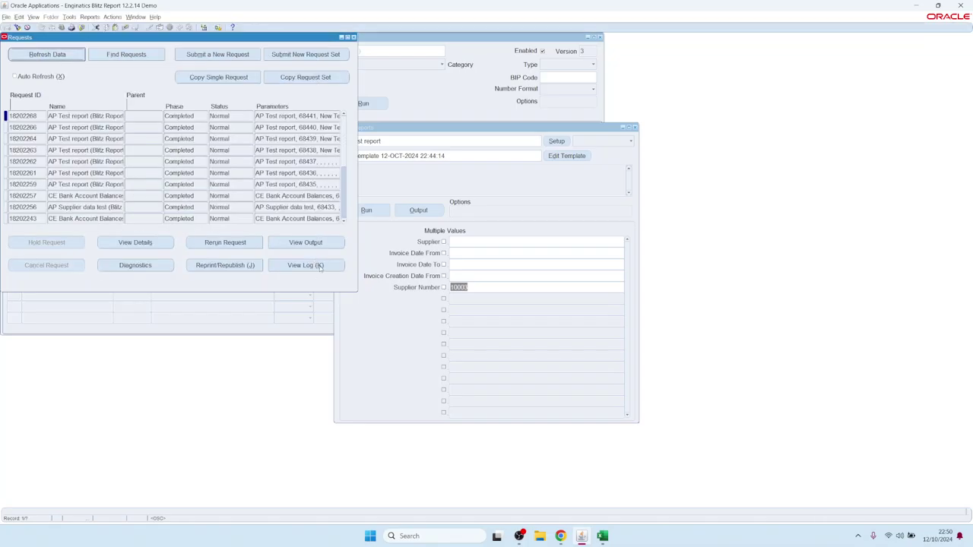
{"action": "left_click", "coordinate": [304, 266]}
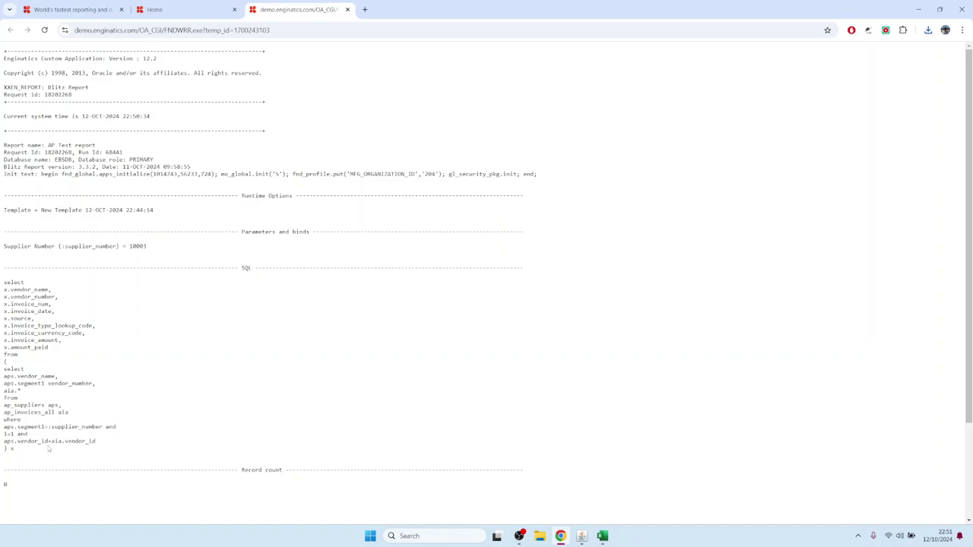
{"action": "left_click_drag", "start_coordinate": [128, 427], "coordinate": [4, 427]}
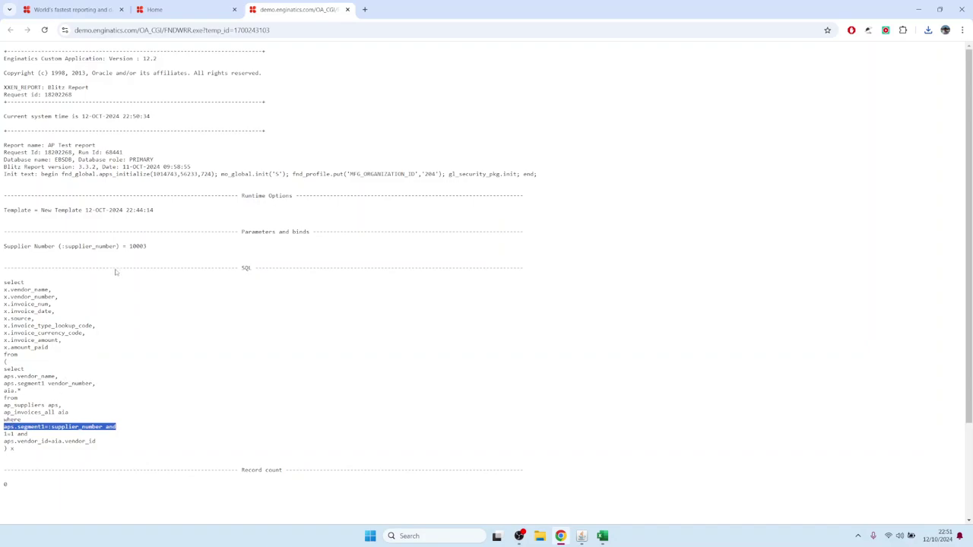
{"action": "left_click_drag", "start_coordinate": [128, 246], "coordinate": [151, 250]}
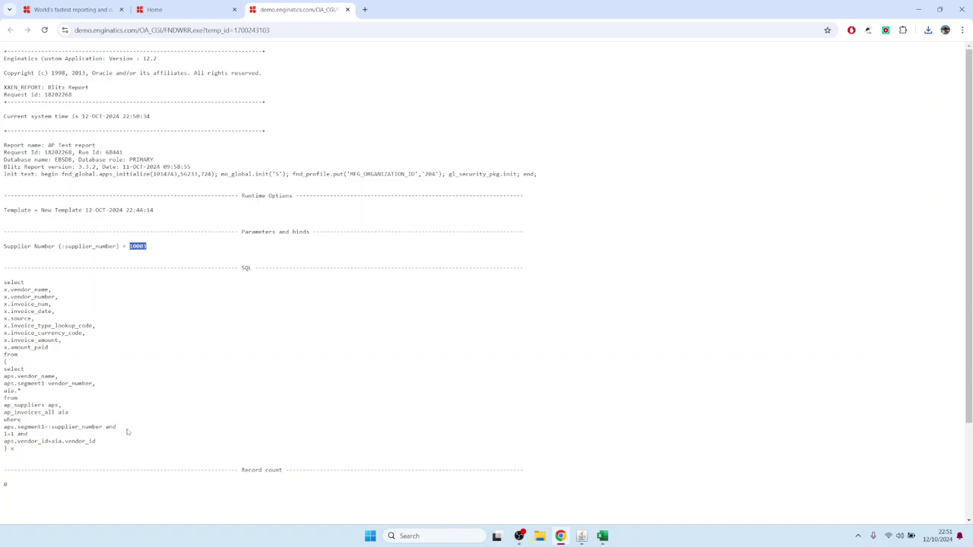
{"action": "left_click_drag", "start_coordinate": [117, 427], "coordinate": [2, 412]}
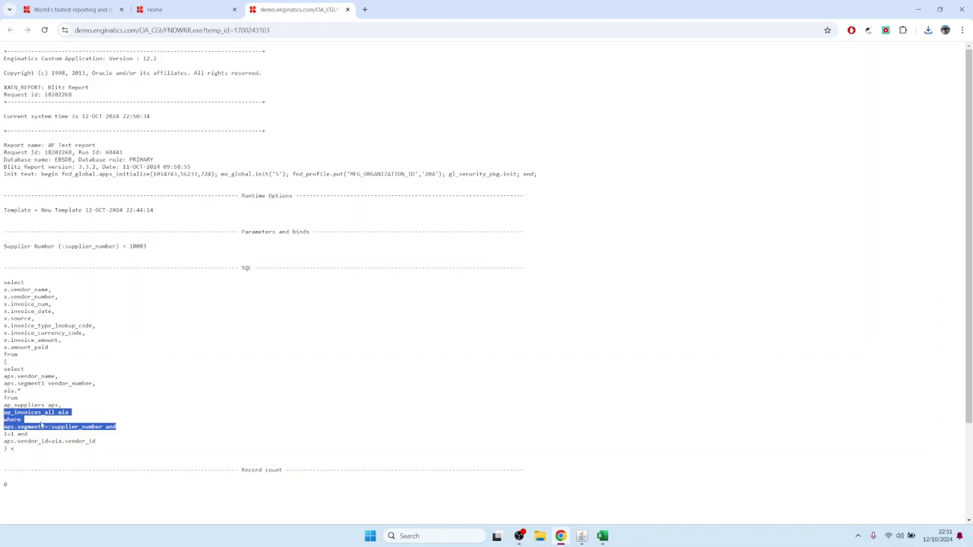
Step: Switch to the earlier Excel output AP Test report 224718 and copy the vendor numbers in cells B7 to B27
{"action": "mouse_move", "coordinate": [602, 536]}
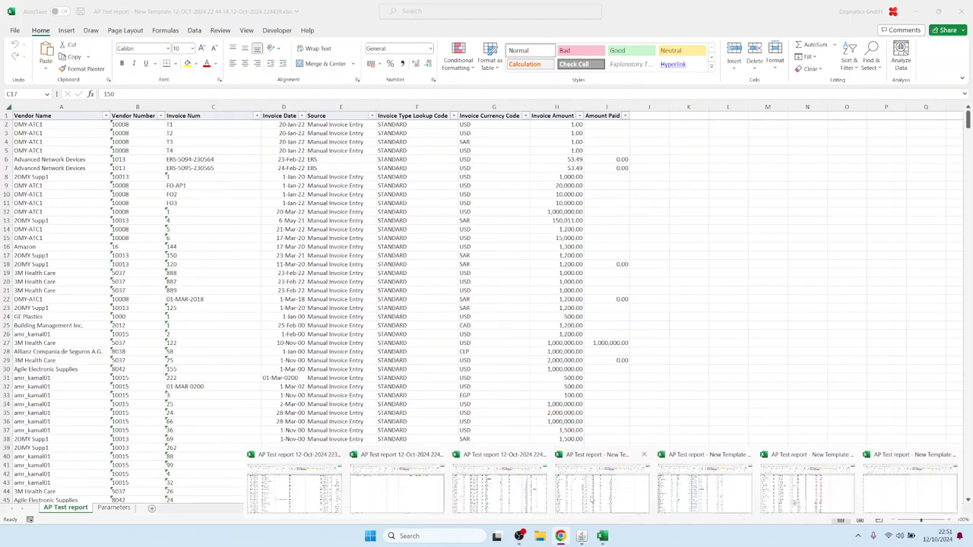
{"action": "left_click", "coordinate": [806, 497]}
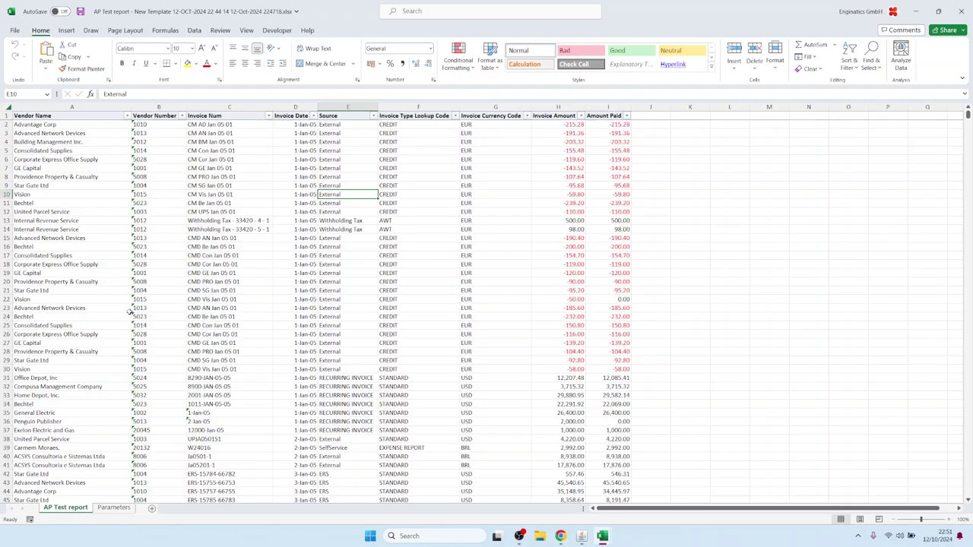
{"action": "left_click_drag", "start_coordinate": [142, 168], "coordinate": [150, 346]}
{"action": "key", "text": "ctrl+c"}
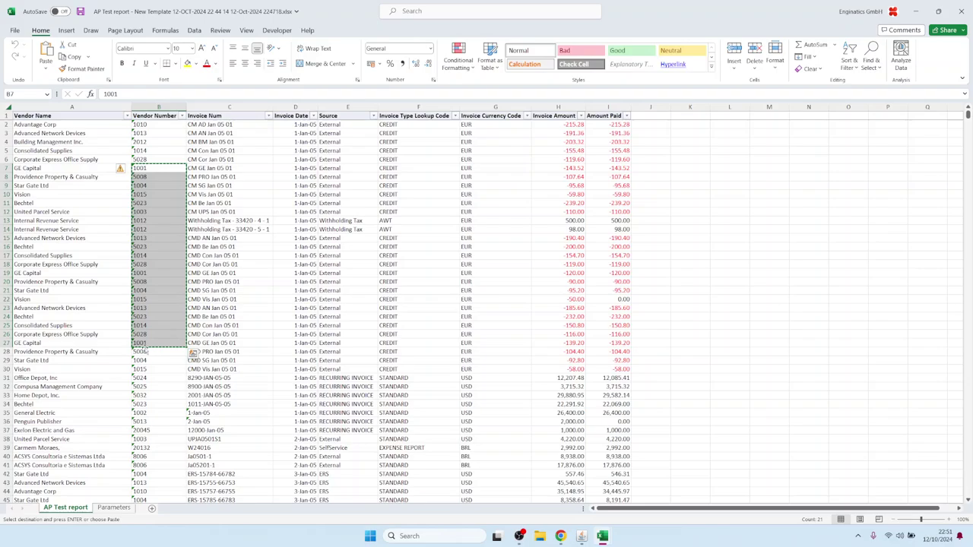
Step: In Oracle Applications, enable multiple values for Supplier Number, replace its value with the copied vendor numbers, run the report, and close the requests window
{"action": "left_click", "coordinate": [582, 535]}
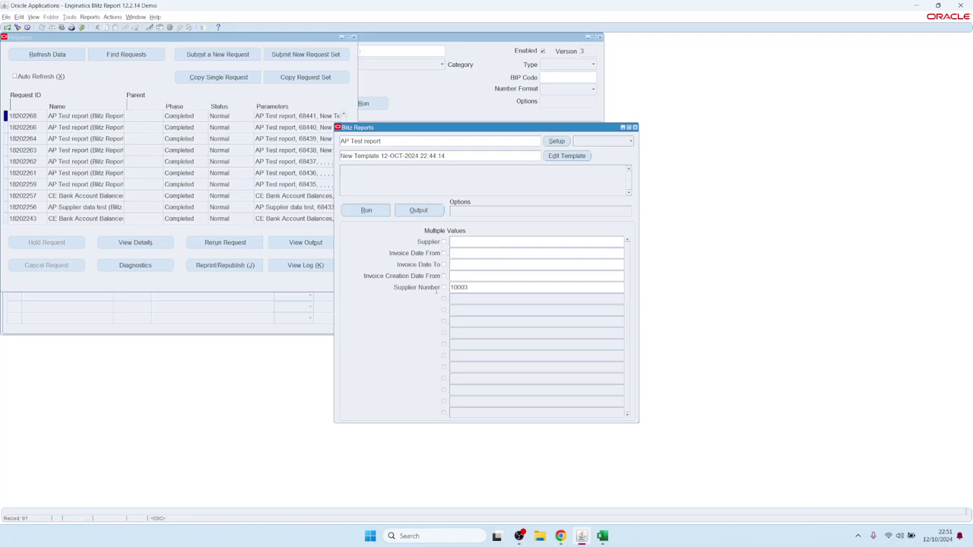
{"action": "left_click", "coordinate": [444, 287]}
{"action": "left_click", "coordinate": [472, 286]}
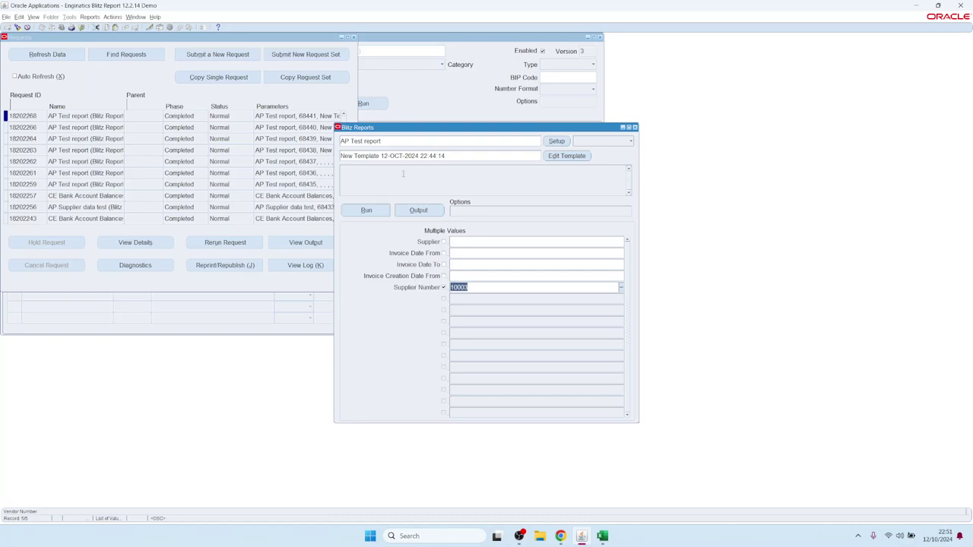
{"action": "left_click", "coordinate": [150, 27]}
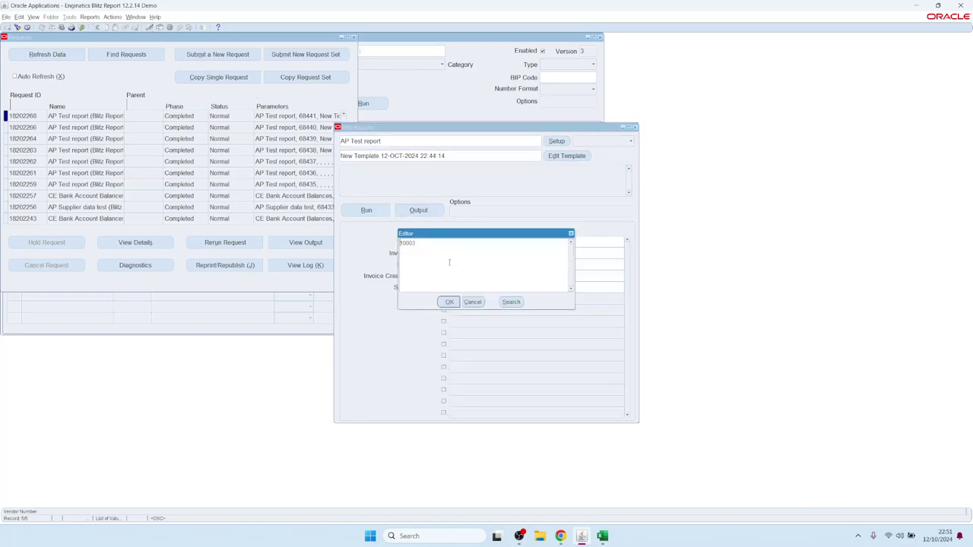
{"action": "key", "text": "ctrl+a"}
{"action": "key", "text": "ctrl+v"}
{"action": "left_click", "coordinate": [448, 302]}
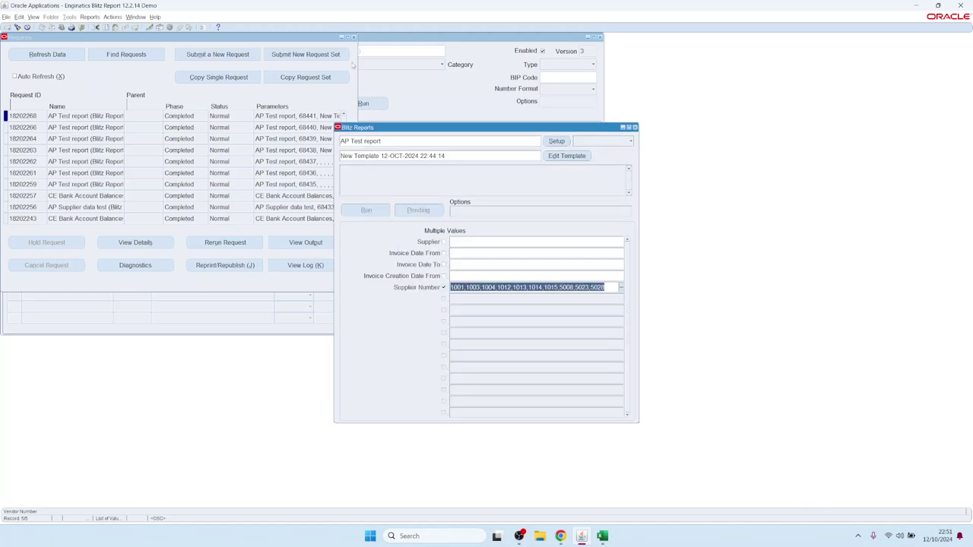
{"action": "left_click", "coordinate": [353, 37]}
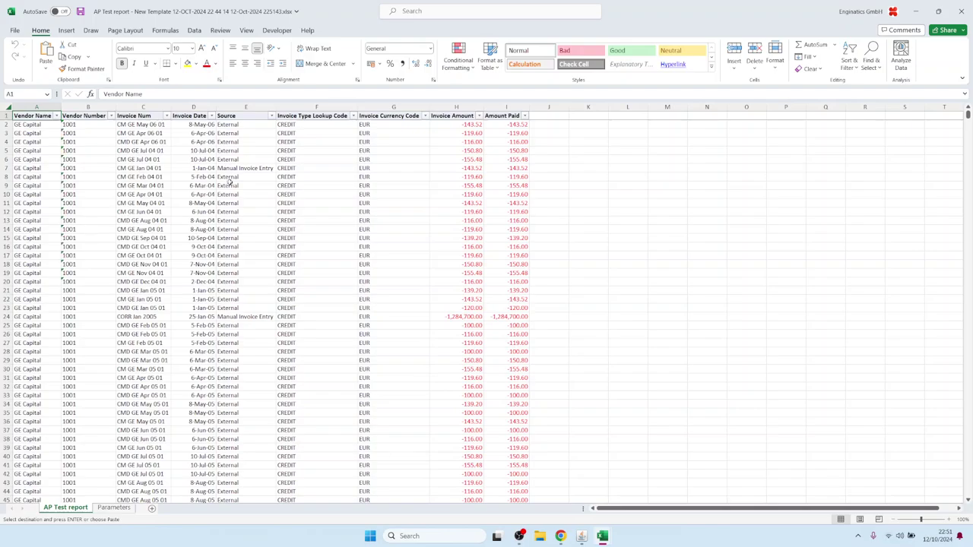
Step: Examine the new Excel output, including the distinct values in the Vendor Number filter and the last data rows
{"action": "left_click_drag", "start_coordinate": [42, 142], "coordinate": [18, 299]}
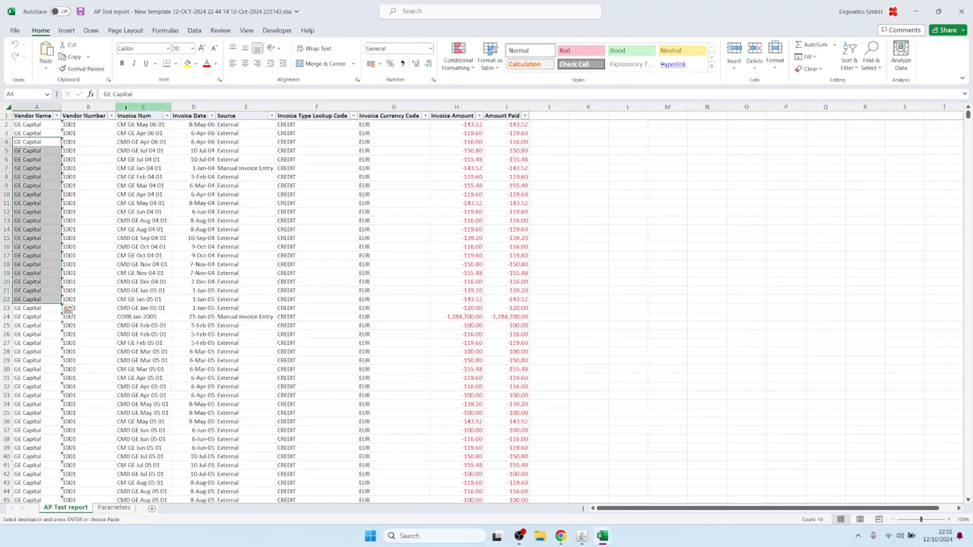
{"action": "left_click", "coordinate": [111, 116]}
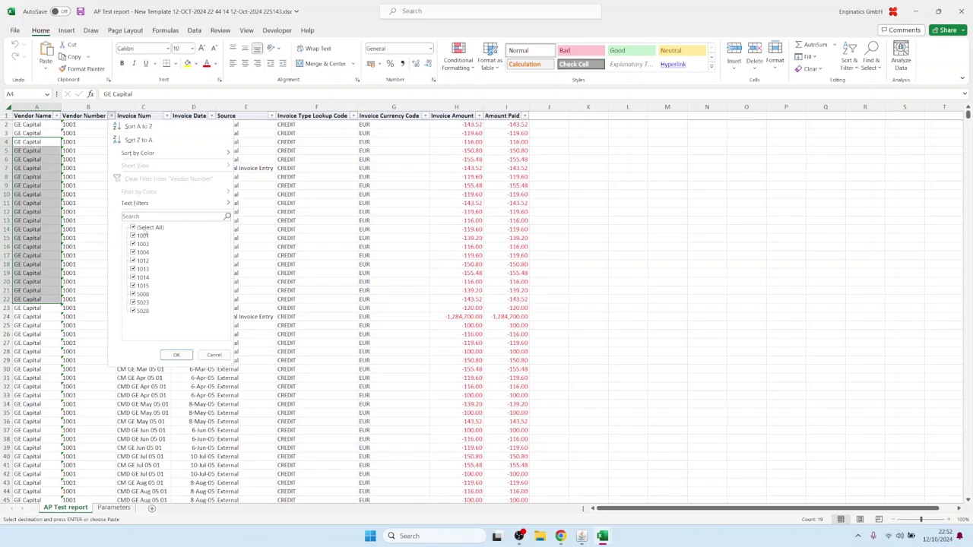
{"action": "left_click", "coordinate": [217, 354]}
{"action": "left_click", "coordinate": [58, 335]}
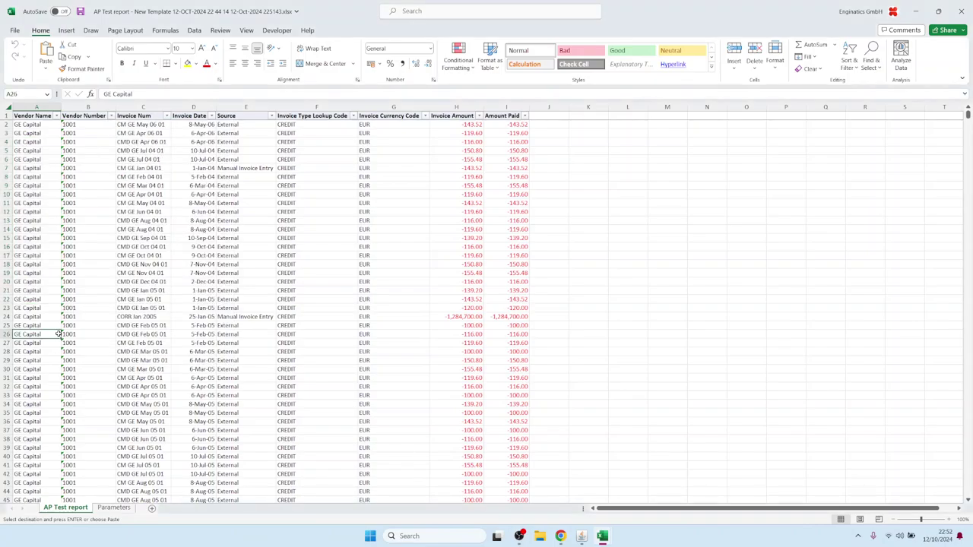
{"action": "double_click", "coordinate": [59, 334]}
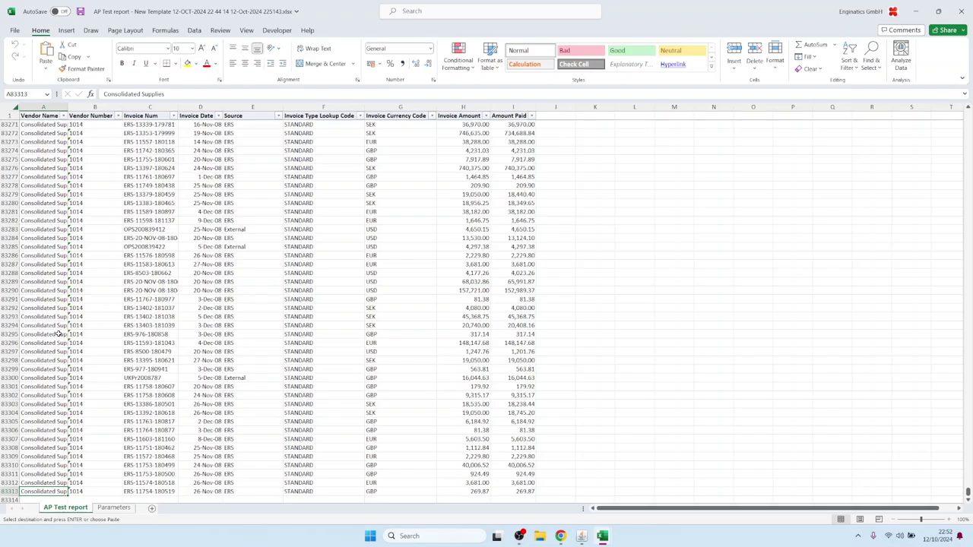
{"action": "left_click", "coordinate": [272, 214]}
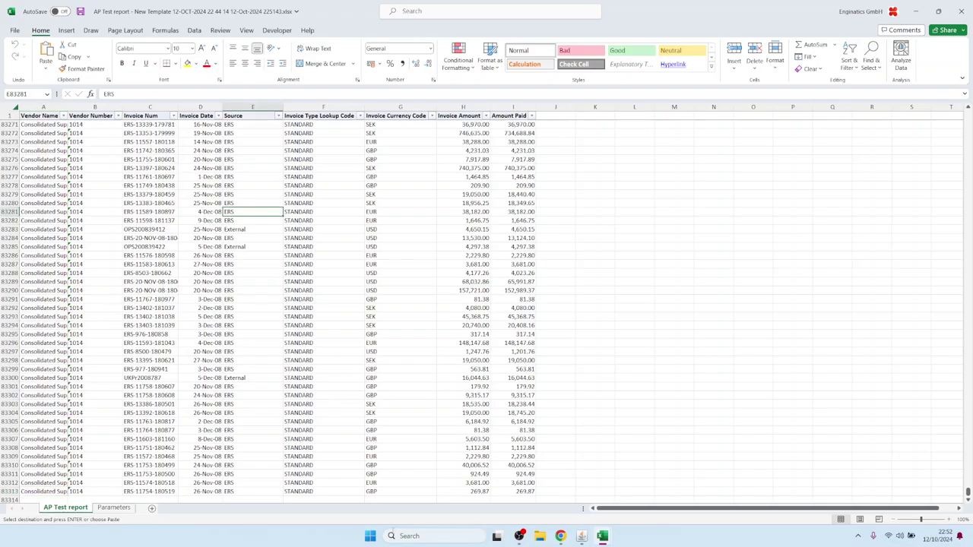
Step: Return to the report setup in Oracle Applications, examine the Supplier Number parameter's LOV query, and close the LOV definition
{"action": "mouse_move", "coordinate": [584, 537]}
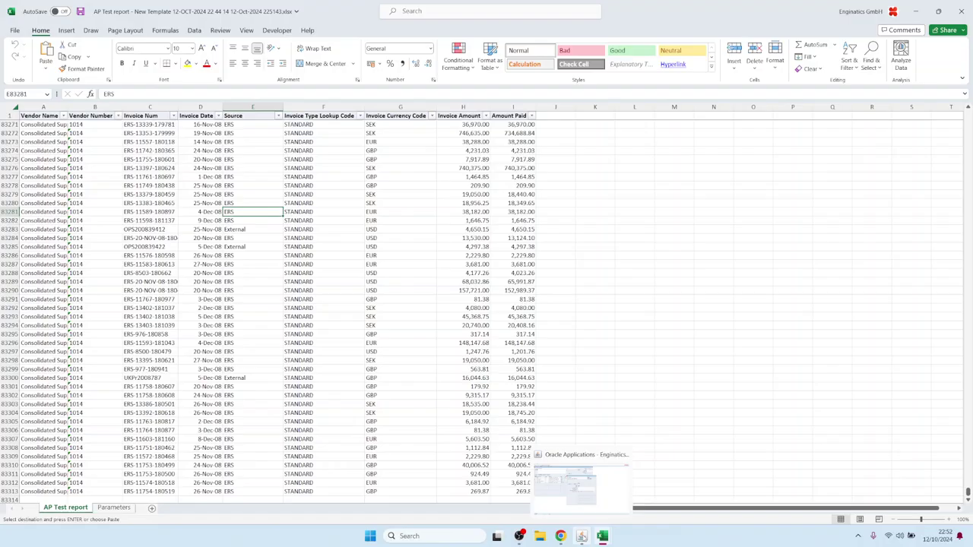
{"action": "left_click", "coordinate": [592, 486]}
{"action": "left_click", "coordinate": [556, 140]}
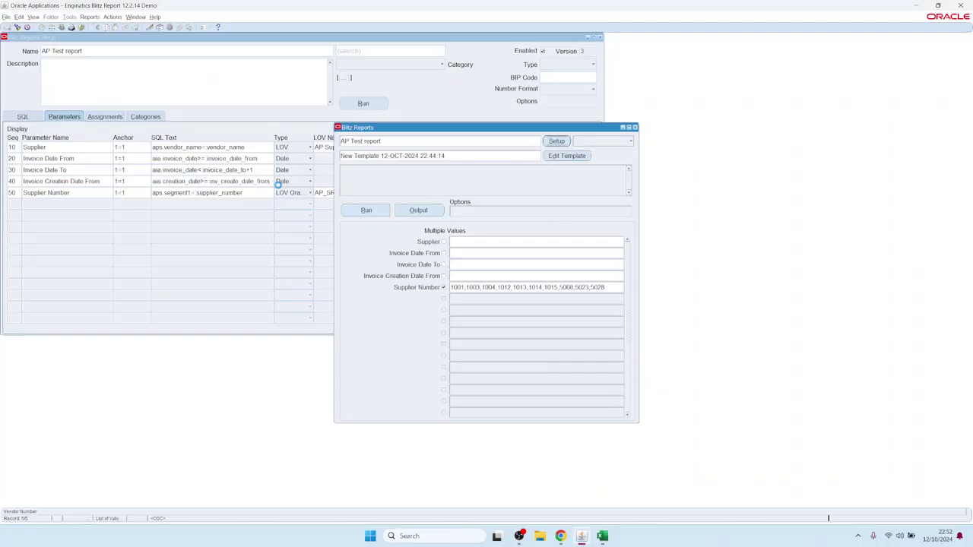
{"action": "double_click", "coordinate": [415, 192]}
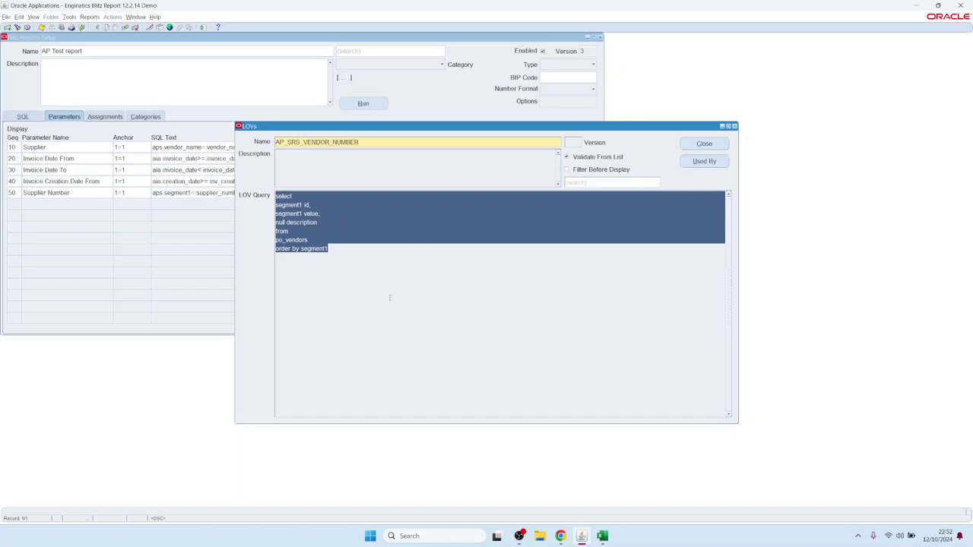
{"action": "left_click", "coordinate": [704, 144]}
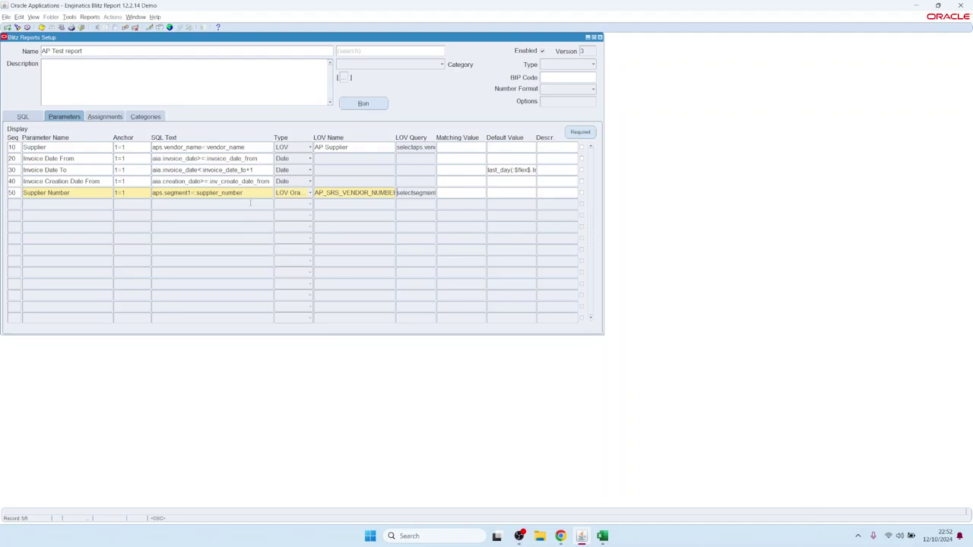
Step: Change the Supplier Number parameter's type to LOV custom, use vendor_name instead of null as the query's description, and save the custom LOV
{"action": "left_click", "coordinate": [303, 194]}
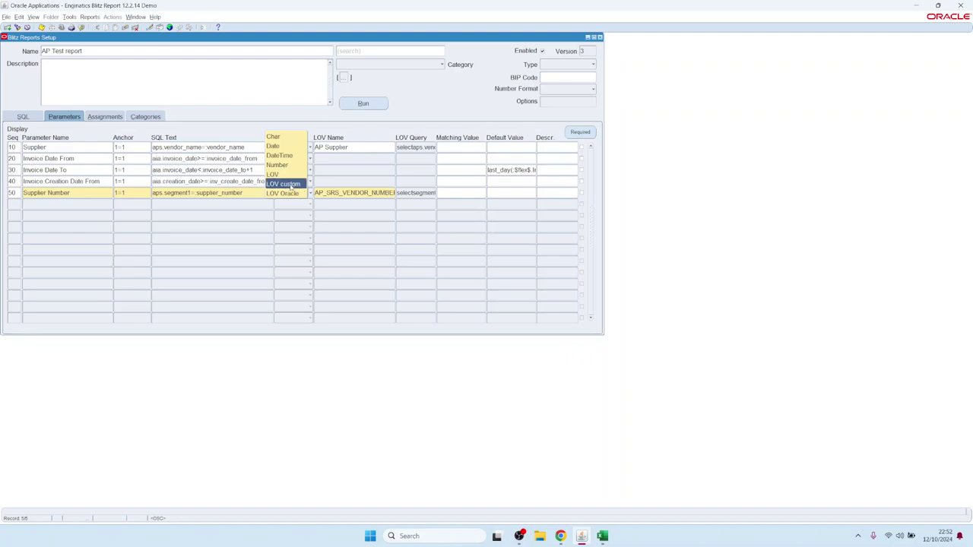
{"action": "left_click", "coordinate": [291, 186]}
{"action": "double_click", "coordinate": [412, 192]}
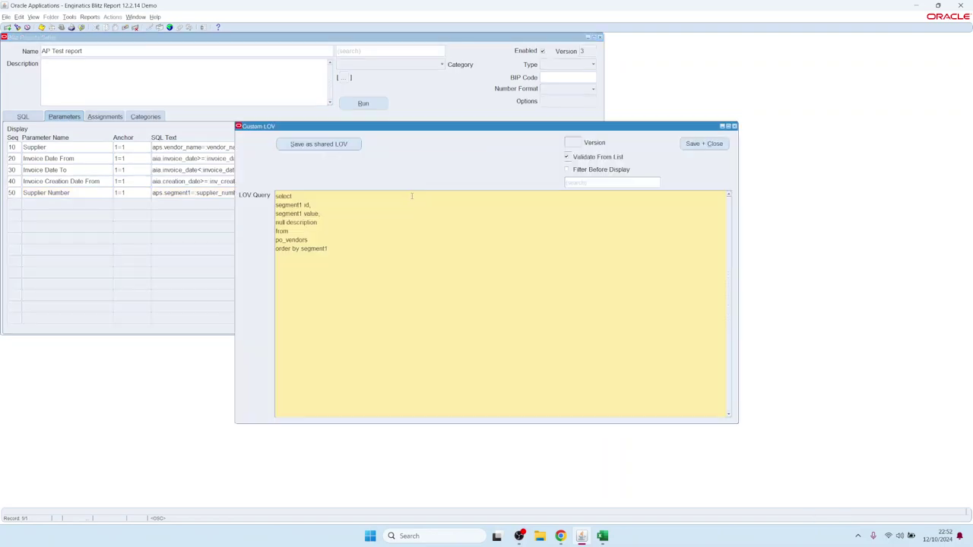
{"action": "key", "text": "ctrl+a"}
{"action": "left_click", "coordinate": [283, 221]}
{"action": "double_click", "coordinate": [283, 222]}
{"action": "type", "text": "vendor_name"}
{"action": "left_click", "coordinate": [704, 143]}
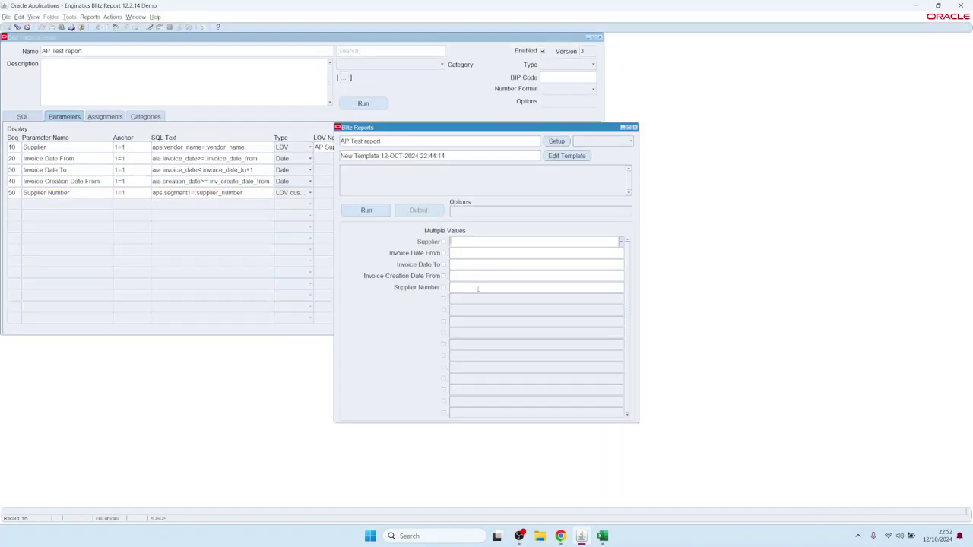
Step: Open the Supplier Number value list in the report run window and look through its values and descriptions
{"action": "double_click", "coordinate": [477, 288]}
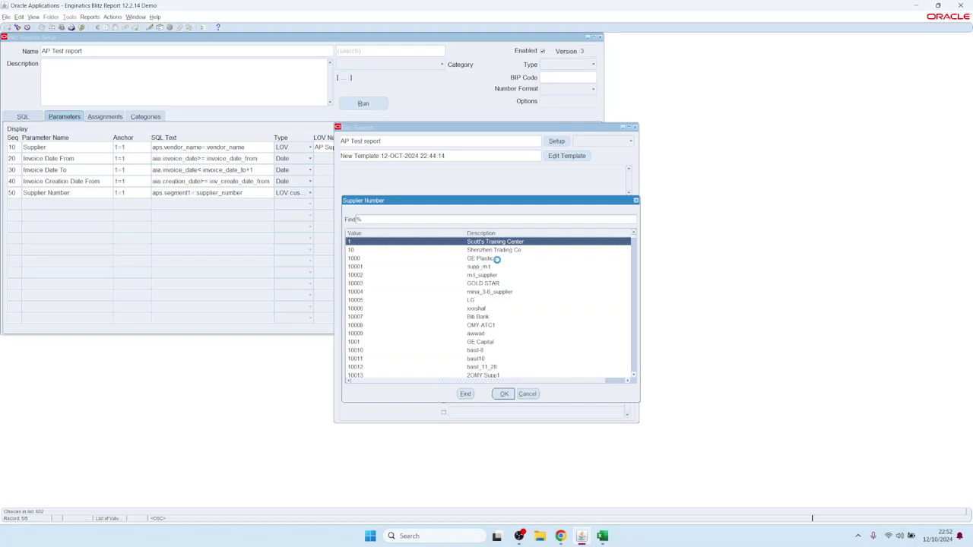
{"action": "left_click", "coordinate": [497, 259]}
{"action": "scroll", "coordinate": [487, 274], "scroll_direction": "down", "scroll_amount": 5}
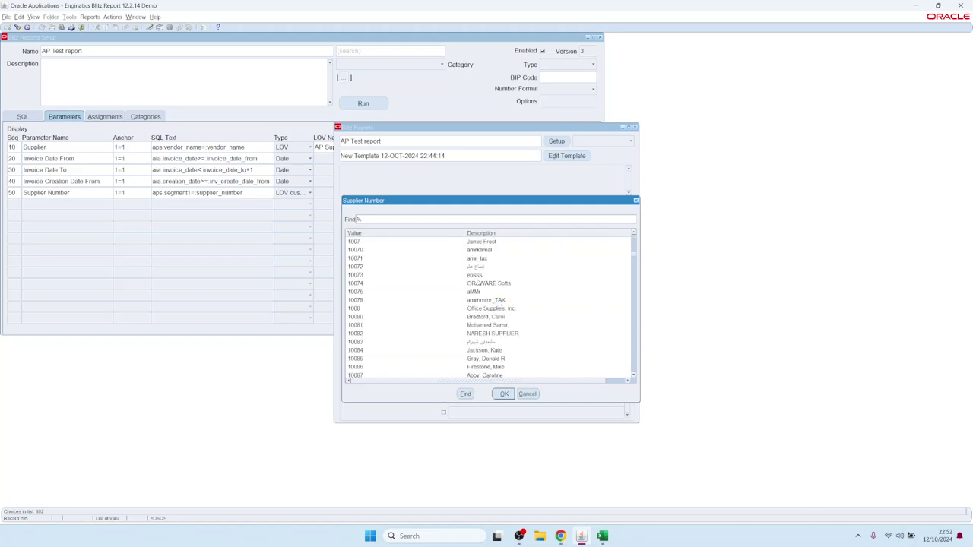
{"action": "left_click", "coordinate": [479, 300]}
{"action": "scroll", "coordinate": [478, 304], "scroll_direction": "up", "scroll_amount": 5}
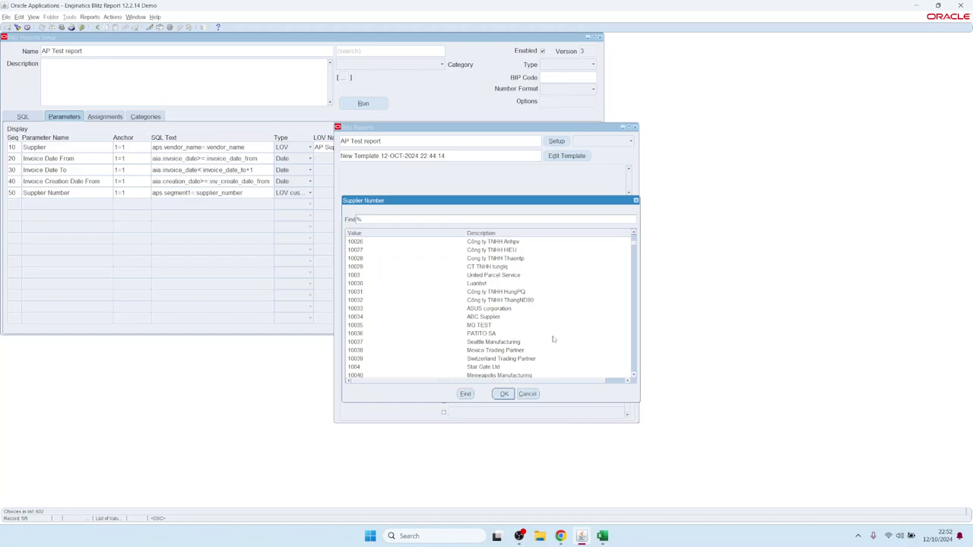
Step: Accept a supplier number from the value list, return to the report setup, and examine the Supplier Number parameter's custom LOV query
{"action": "left_click", "coordinate": [503, 393]}
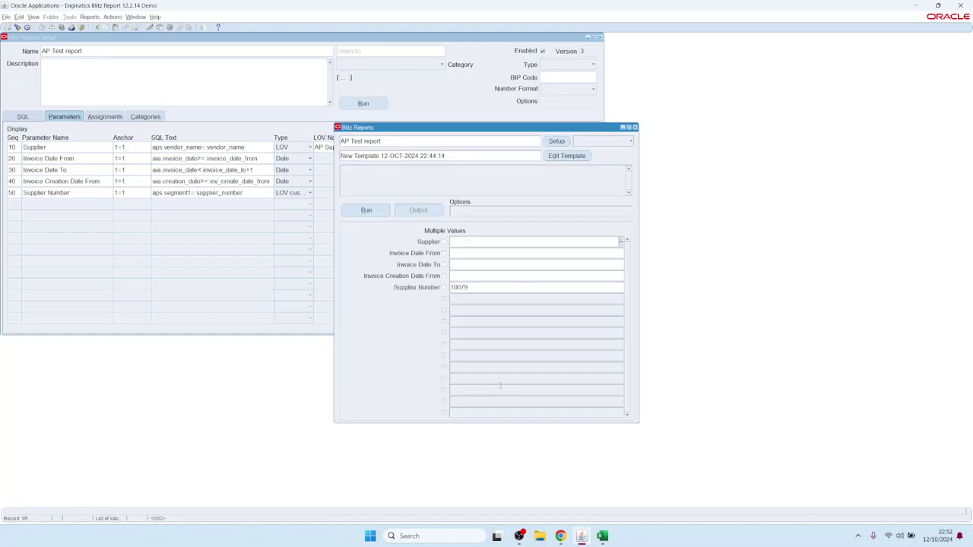
{"action": "left_click", "coordinate": [557, 141]}
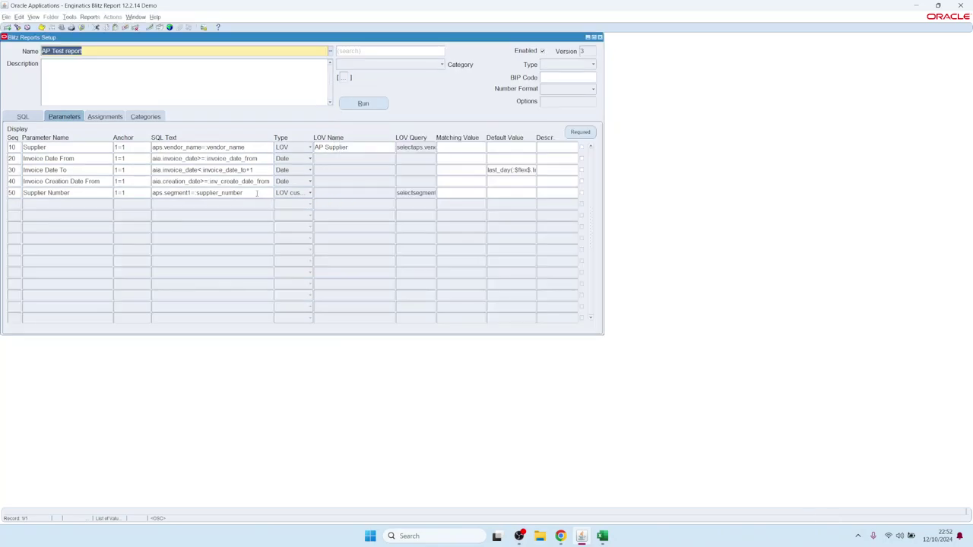
{"action": "double_click", "coordinate": [421, 193]}
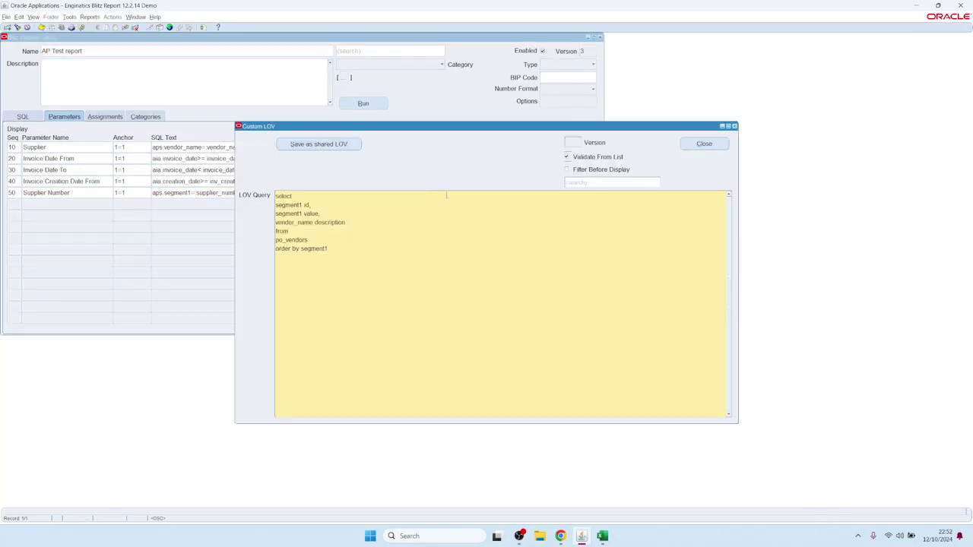
{"action": "left_click", "coordinate": [703, 146]}
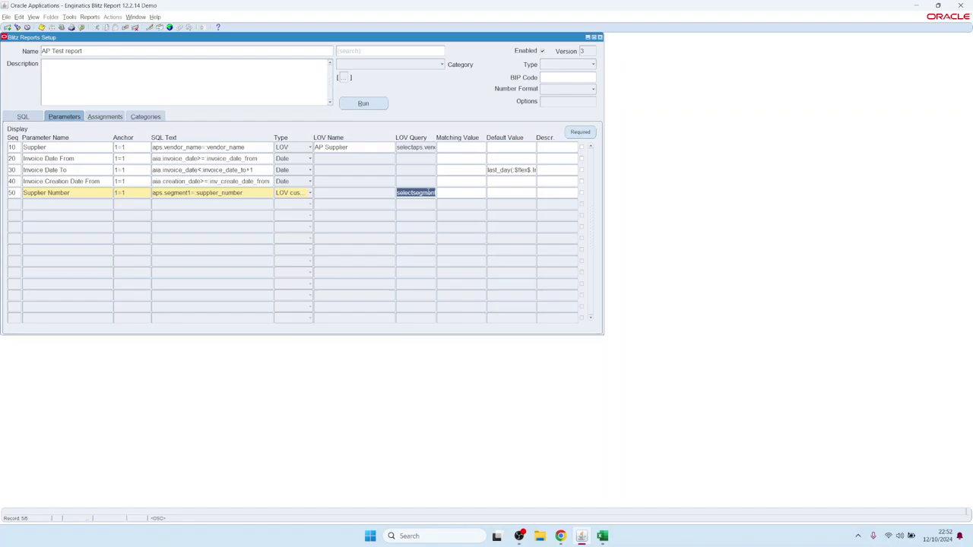
Step: Save the Supplier Number parameter's custom LOV as a shared LOV named Test Supplier Number LOV
{"action": "double_click", "coordinate": [417, 193]}
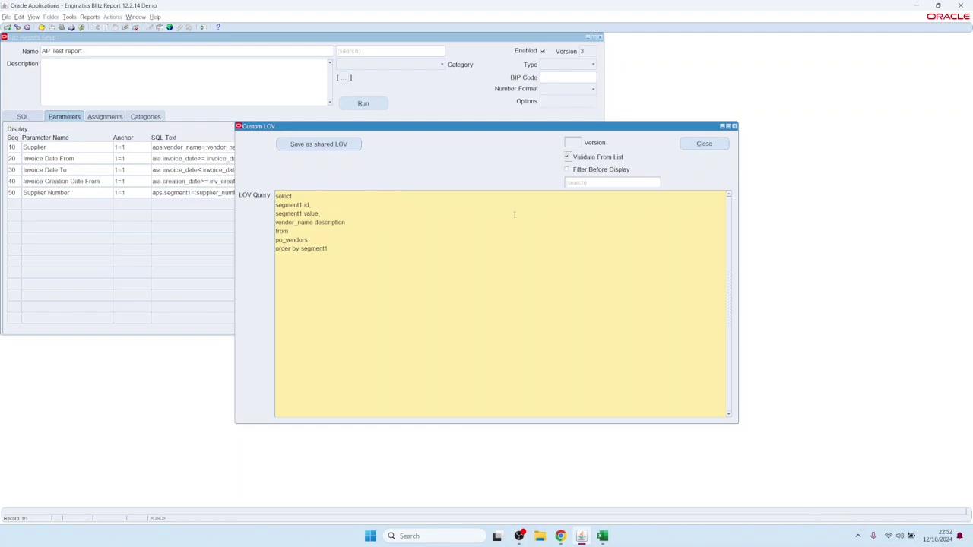
{"action": "left_click", "coordinate": [319, 144]}
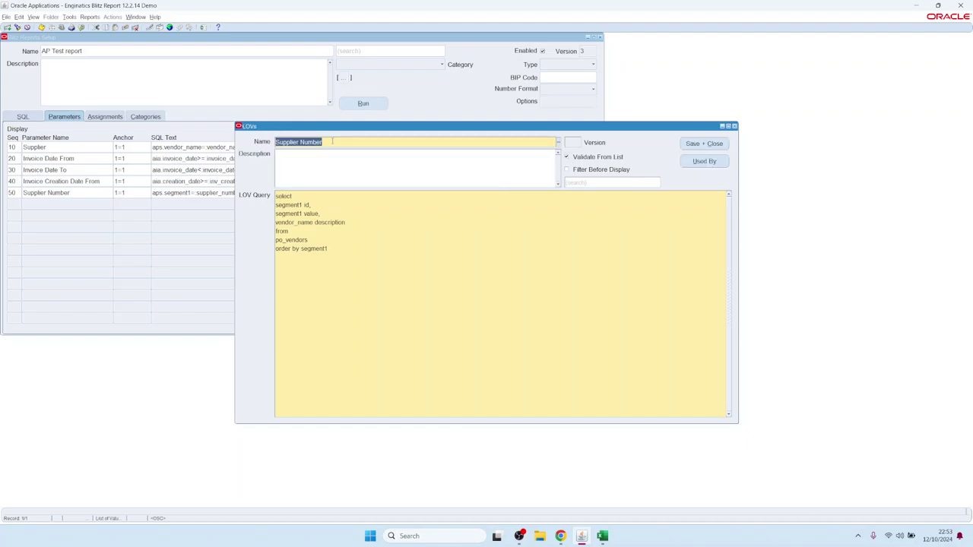
{"action": "left_click", "coordinate": [332, 141]}
{"action": "key", "text": "Home"}
{"action": "type", "text": "Test "}
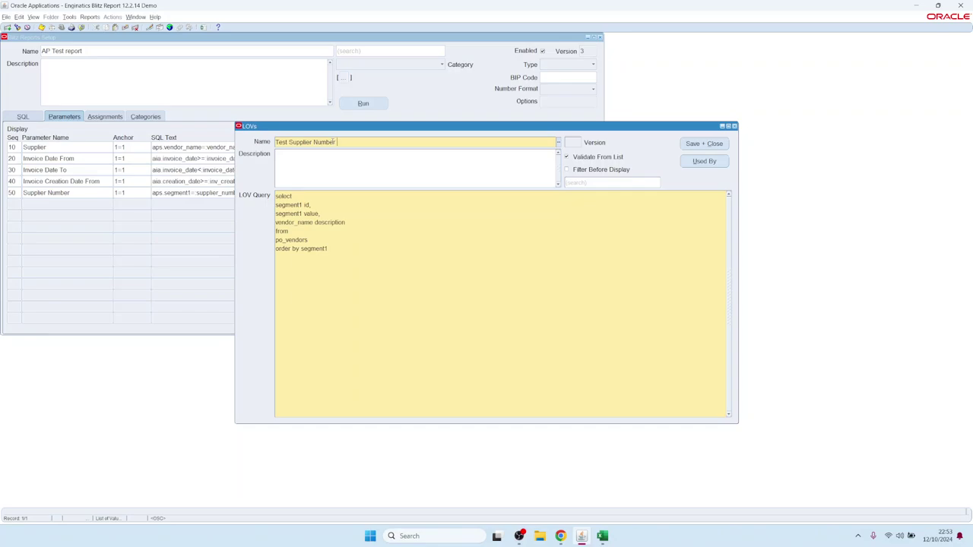
{"action": "type", "text": " LOV"}
{"action": "left_click", "coordinate": [704, 144]}
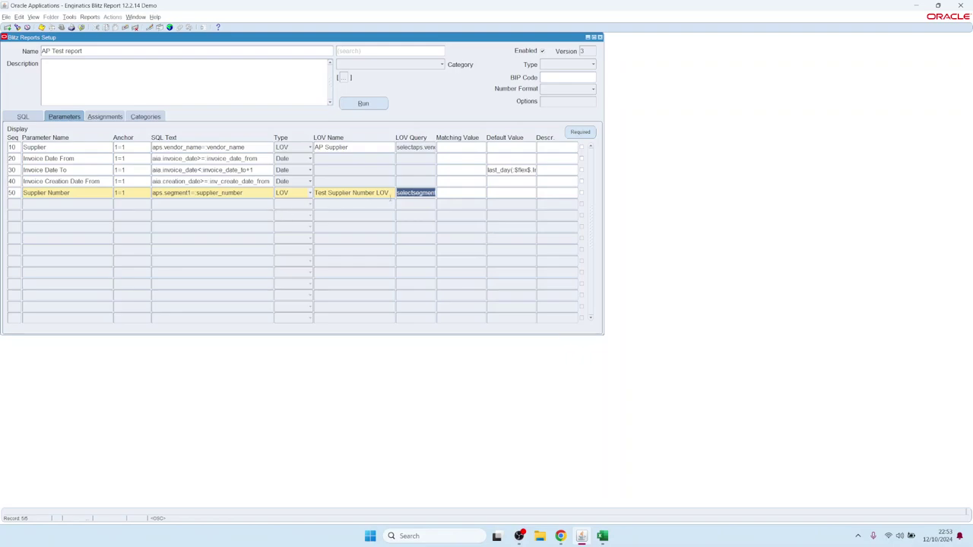
{"action": "left_click", "coordinate": [390, 194]}
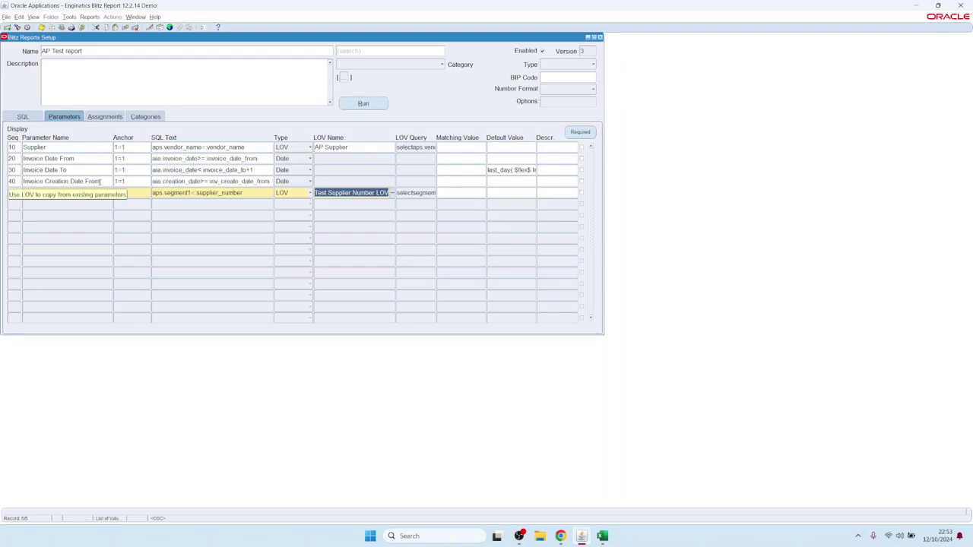
Step: Add an assignment to AP Test report that includes it at Application level for Payables
{"action": "left_click", "coordinate": [110, 120]}
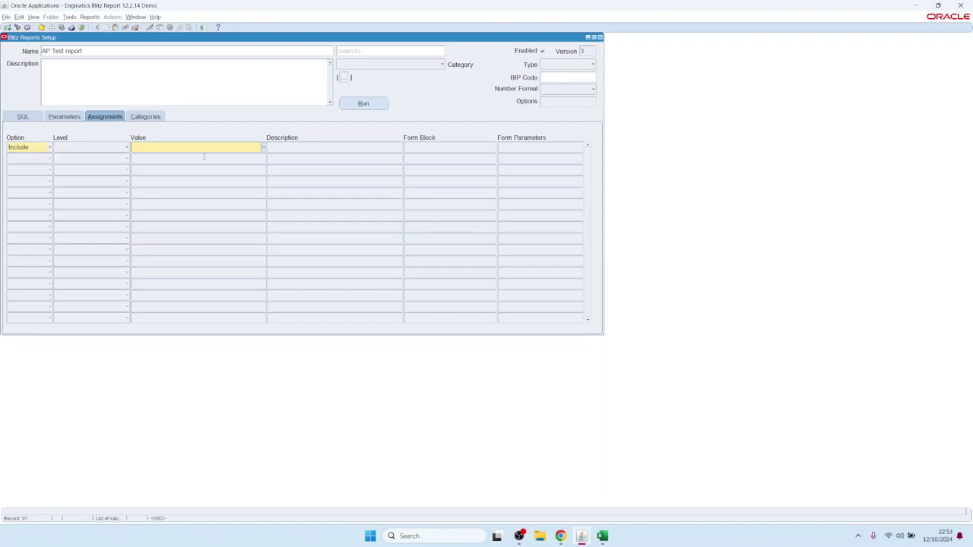
{"action": "left_click", "coordinate": [126, 148]}
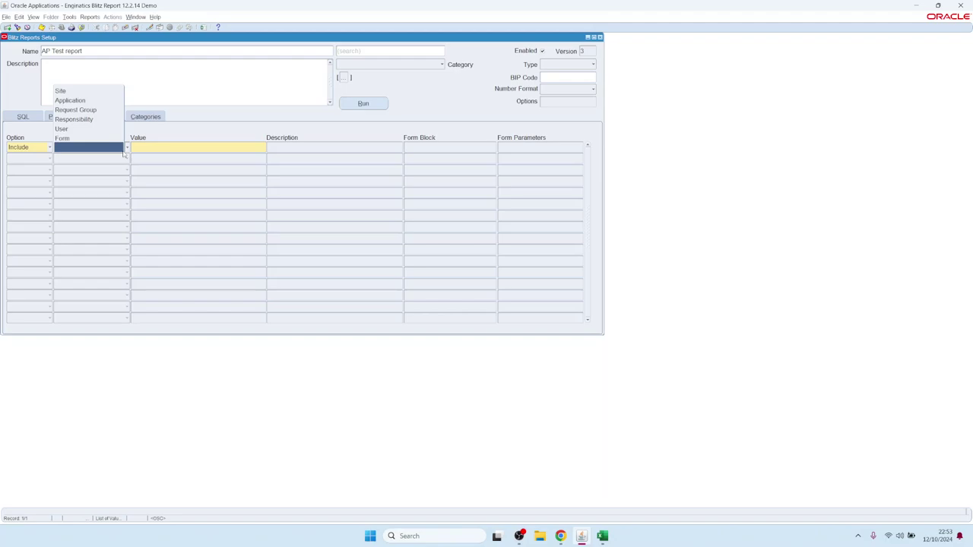
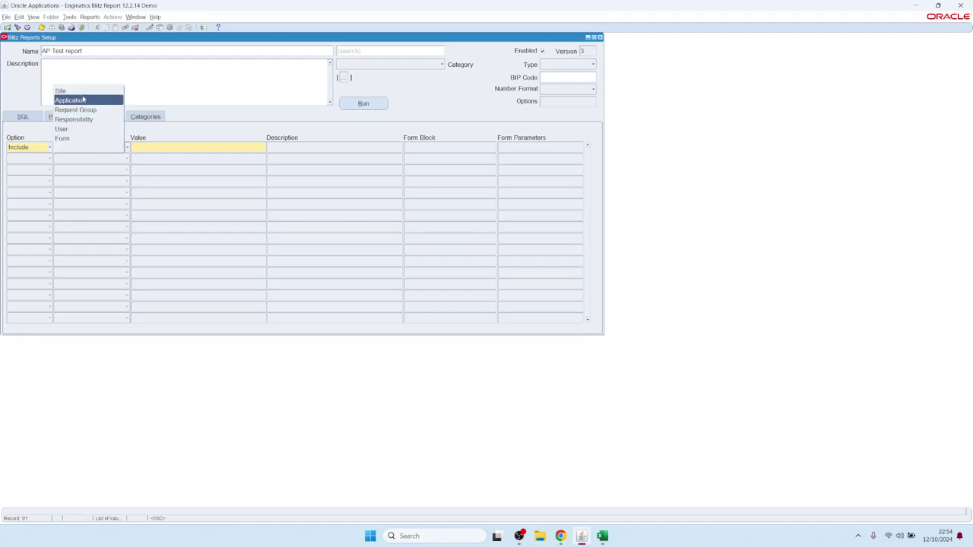
{"action": "left_click", "coordinate": [240, 152]}
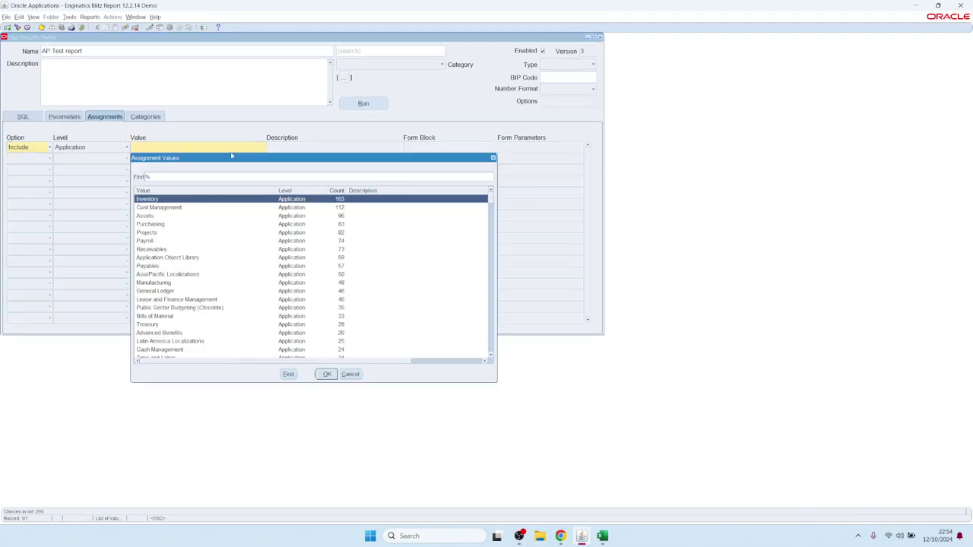
{"action": "type", "text": "pa"}
{"action": "key", "text": "Down"}
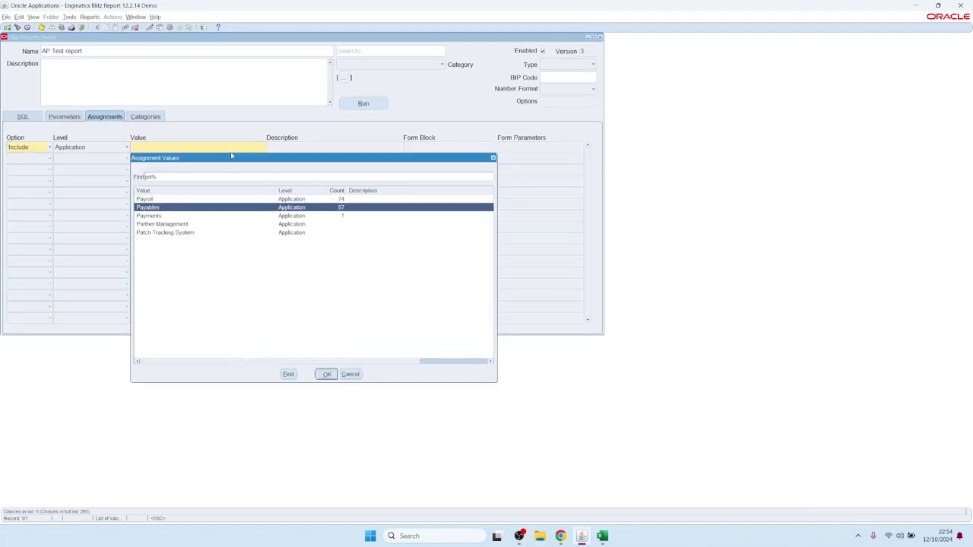
{"action": "key", "text": "Return"}
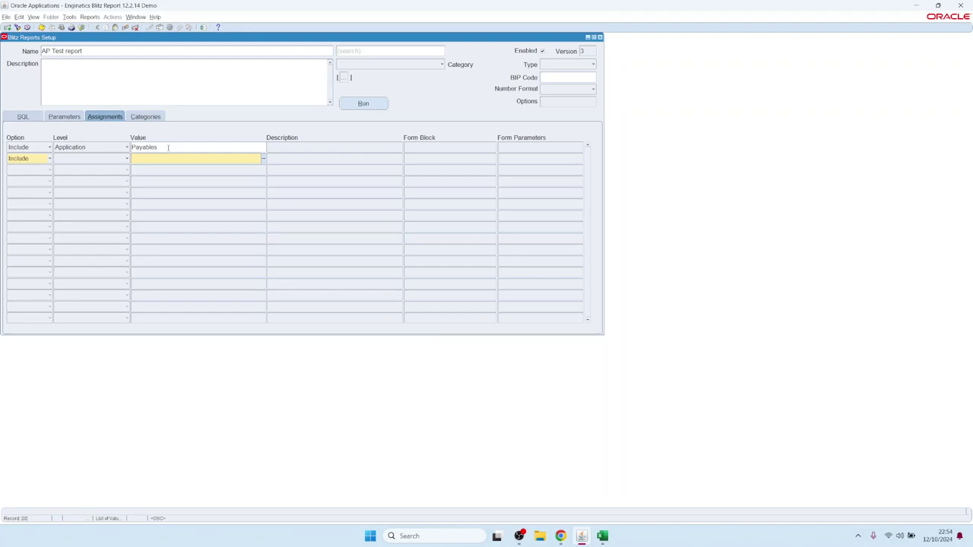
Step: Add a second Include assignment at Form level for APXINWKB (Invoice Workbench) and save the report's assignments
{"action": "left_click", "coordinate": [122, 159]}
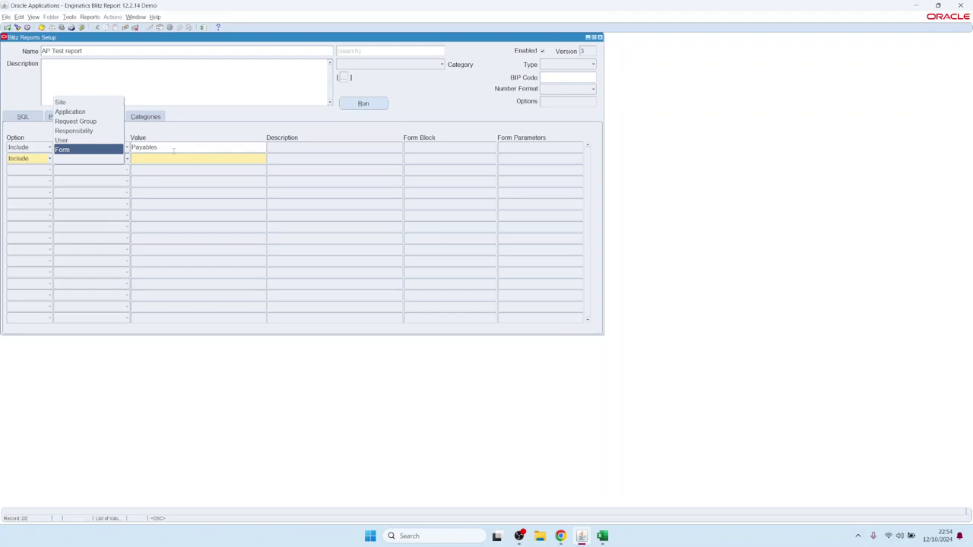
{"action": "left_click", "coordinate": [29, 158]}
{"action": "left_click", "coordinate": [29, 159]}
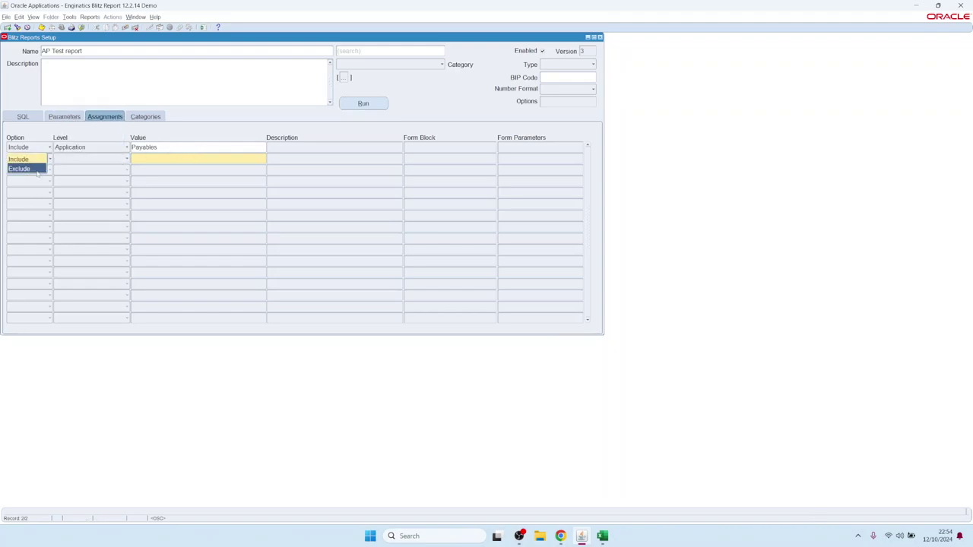
{"action": "left_click", "coordinate": [112, 158]}
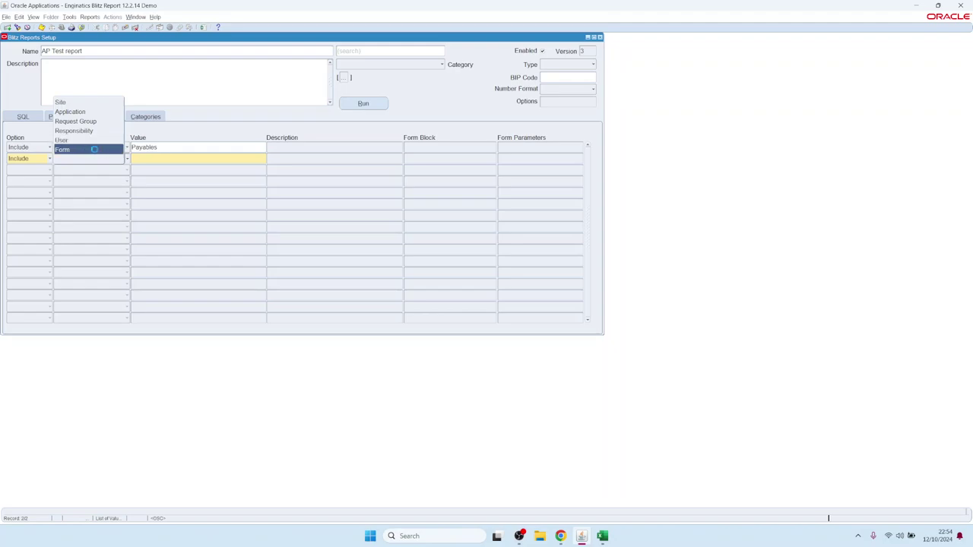
{"action": "left_click", "coordinate": [95, 150]}
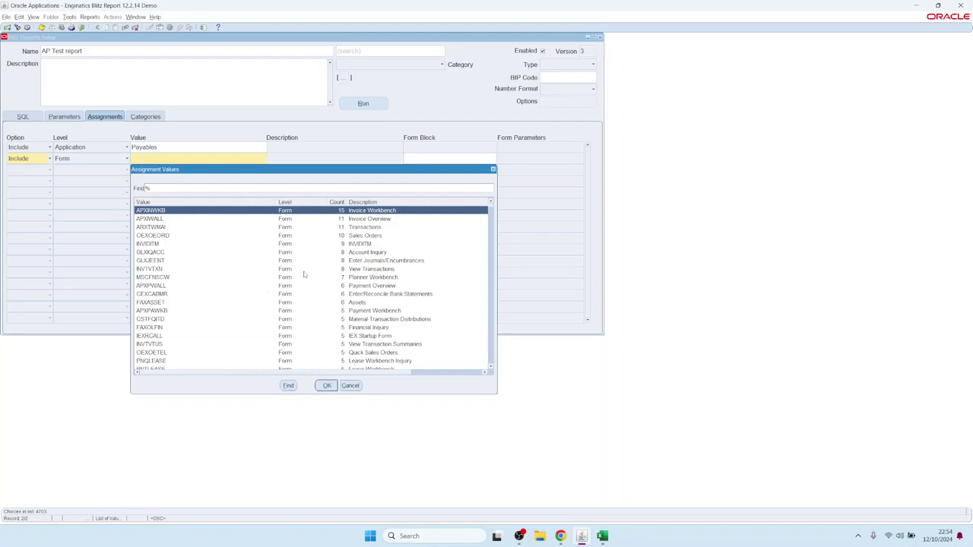
{"action": "left_click", "coordinate": [204, 287]}
{"action": "left_click", "coordinate": [372, 211]}
{"action": "double_click", "coordinate": [360, 211]}
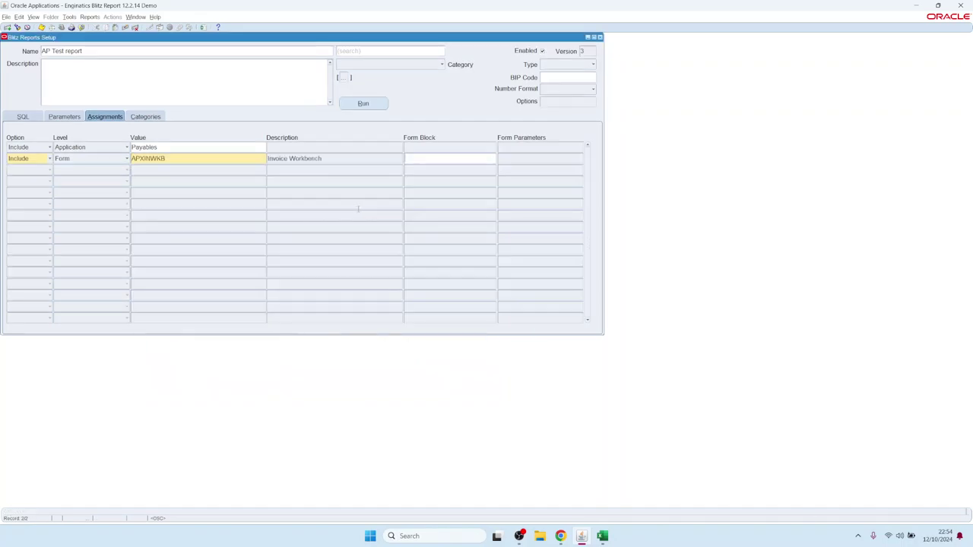
{"action": "key", "text": "ctrl+s"}
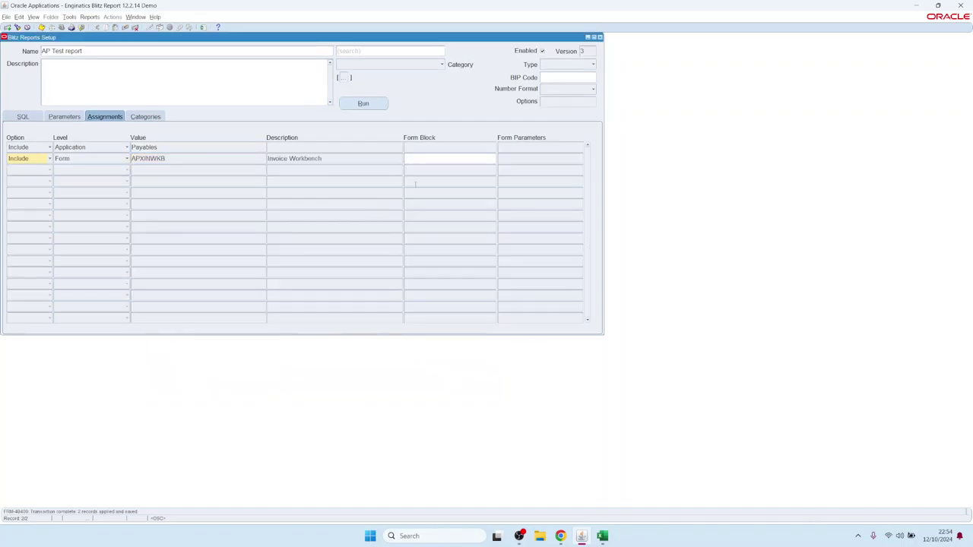
Step: Close the report setup and switch the responsibility to Payables, Vision Operations (USA)
{"action": "key", "text": "F4"}
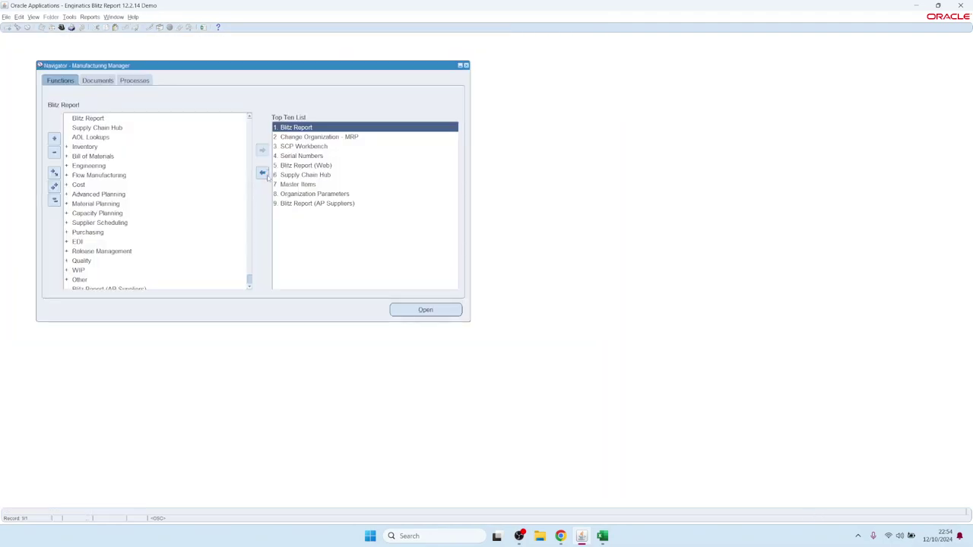
{"action": "key", "text": "alt+f"}
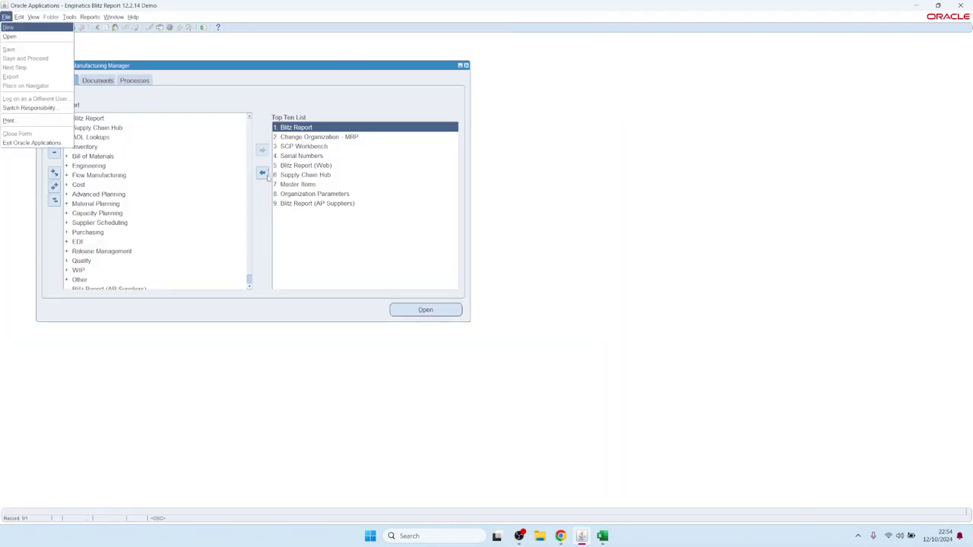
{"action": "type", "text": "w"}
{"action": "type", "text": "m%"}
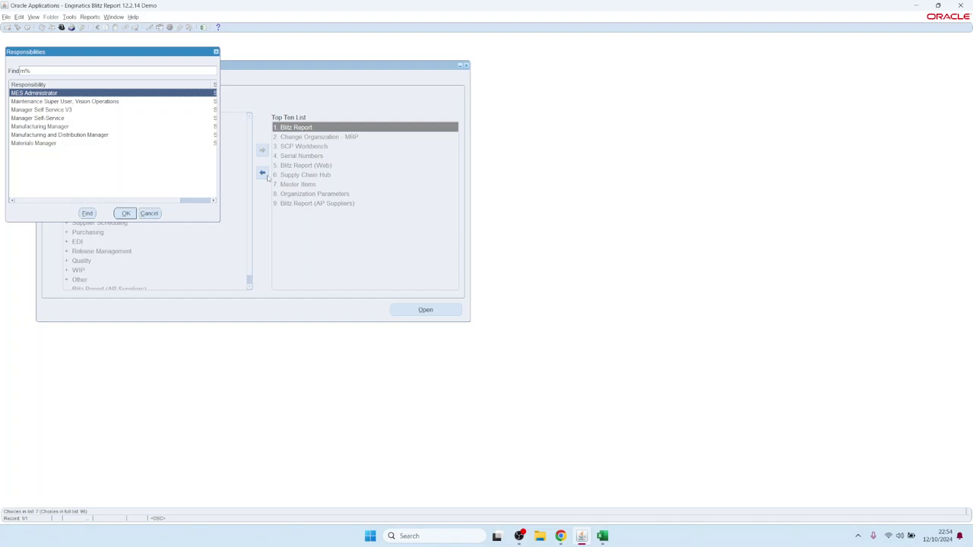
{"action": "key", "text": "BackSpace"}
{"action": "type", "text": "pay"}
{"action": "key", "text": "Down"}
{"action": "key", "text": "Down"}
{"action": "key", "text": "Down"}
{"action": "key", "text": "Down"}
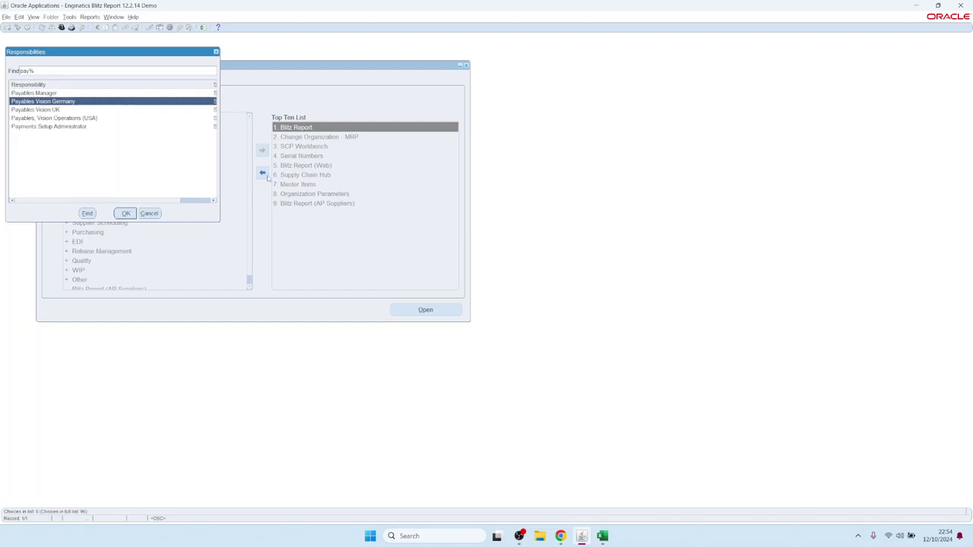
{"action": "key", "text": "Return"}
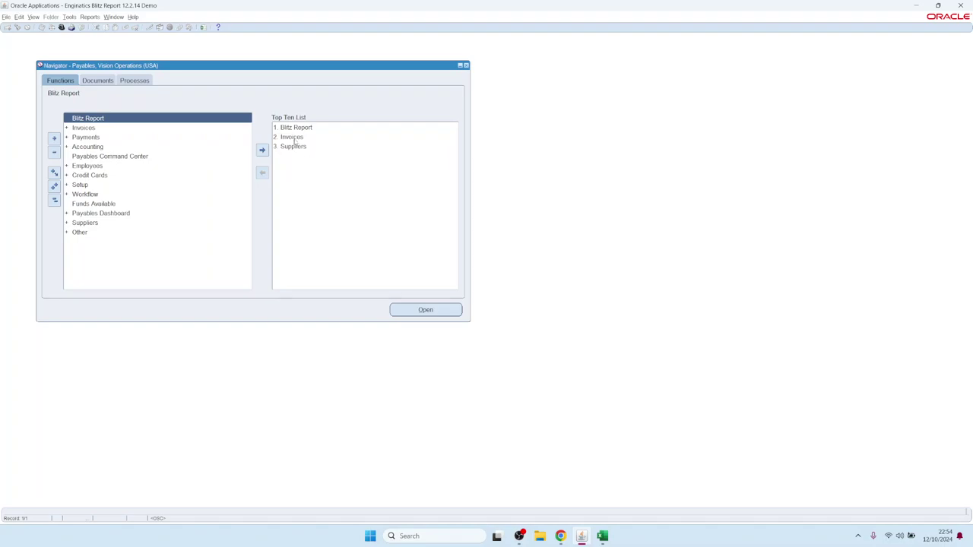
Step: Open the Invoices function and find the invoices dated from 01-JAN-2005 to 31-JAN-2005
{"action": "left_click", "coordinate": [292, 137]}
{"action": "double_click", "coordinate": [292, 137]}
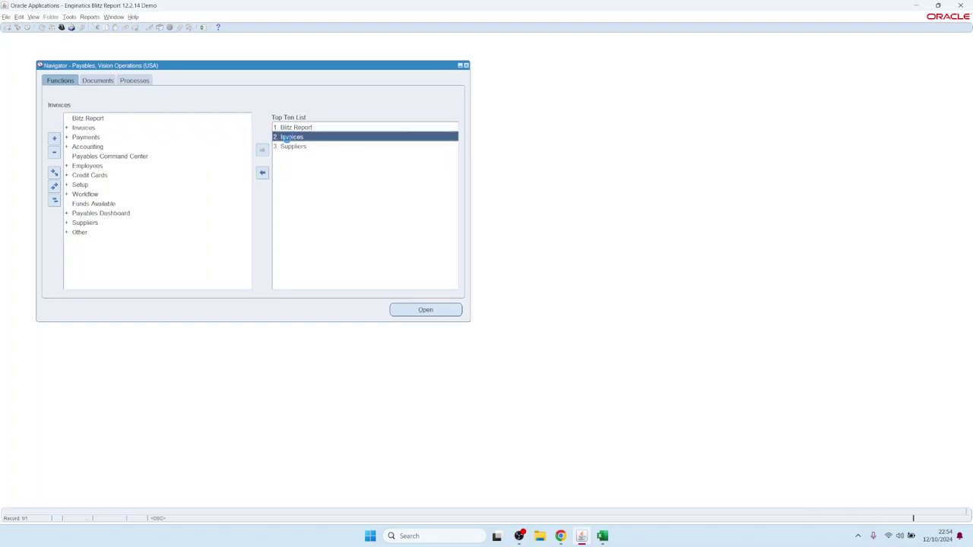
{"action": "left_click", "coordinate": [145, 162]}
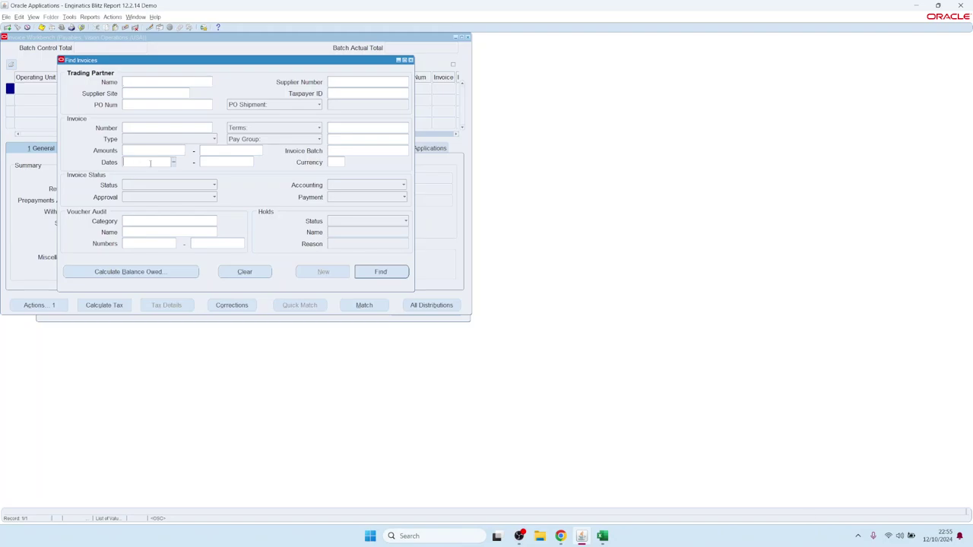
{"action": "type", "text": "1-JAN-200"}
{"action": "type", "text": "5"}
{"action": "key", "text": "Tab"}
{"action": "key", "text": "Home"}
{"action": "key", "text": "Delete"}
{"action": "type", "text": "3"}
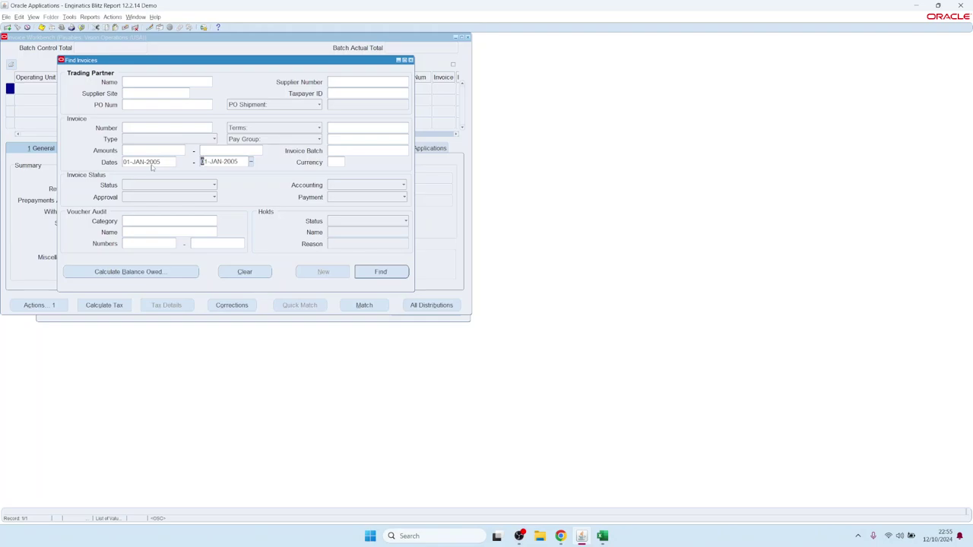
{"action": "key", "text": "Return"}
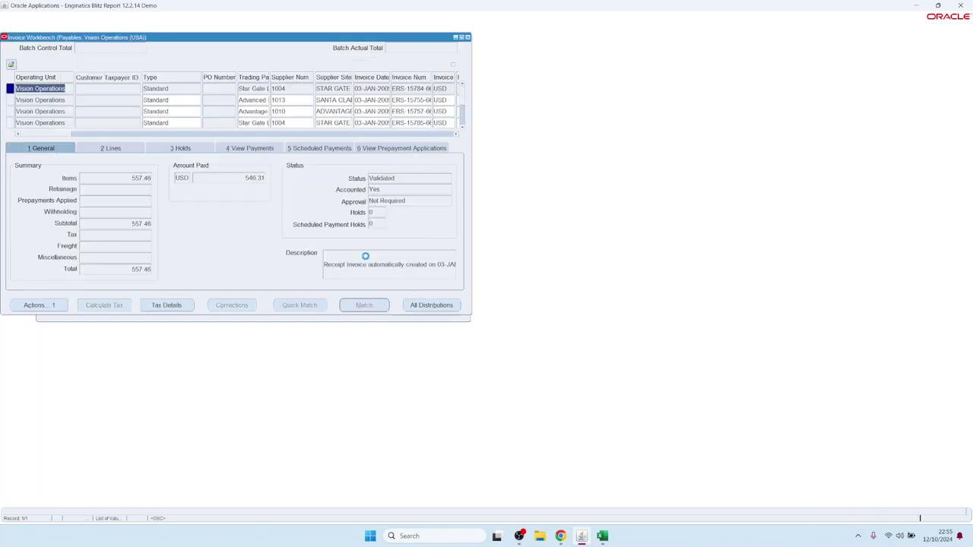
Step: Select the third invoice's supplier site in the Invoice Workbench, launch Blitz Report from there, and open AP Test report
{"action": "left_click", "coordinate": [321, 101]}
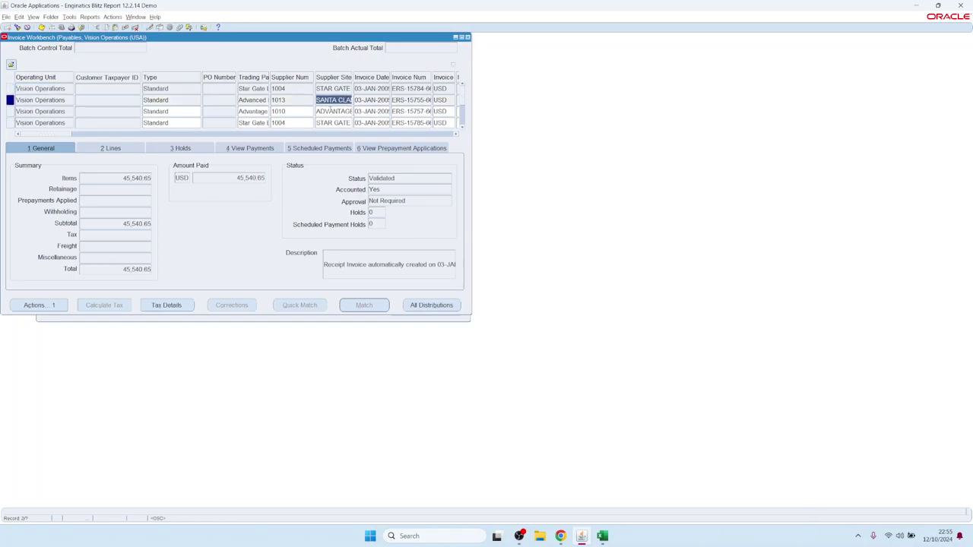
{"action": "left_click", "coordinate": [322, 112]}
{"action": "left_click_drag", "start_coordinate": [319, 111], "coordinate": [354, 112]}
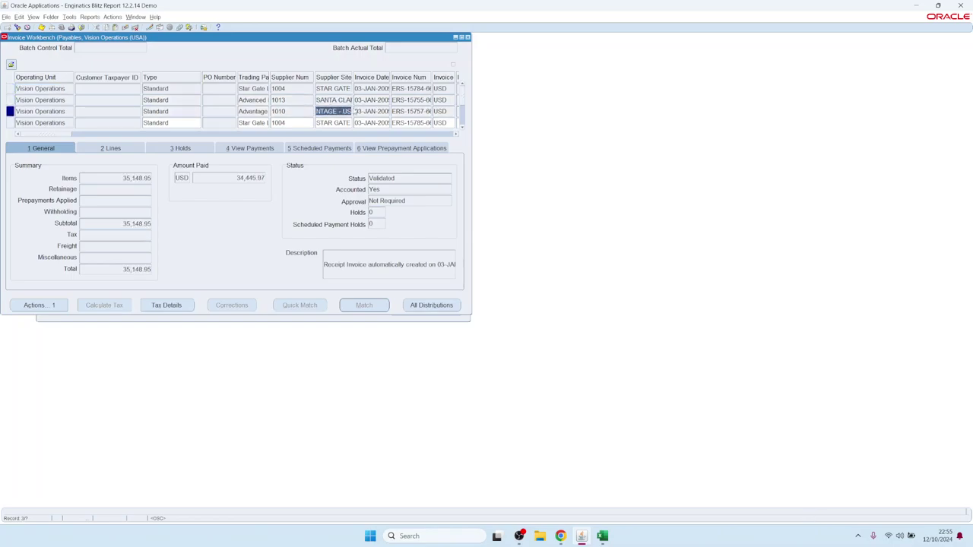
{"action": "left_click", "coordinate": [204, 28]}
{"action": "left_click", "coordinate": [205, 28]}
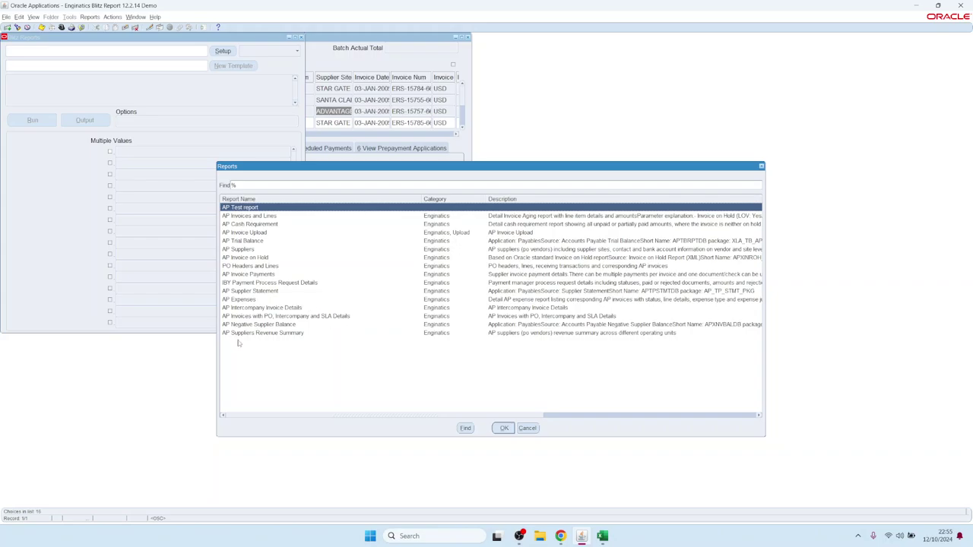
{"action": "double_click", "coordinate": [235, 209]}
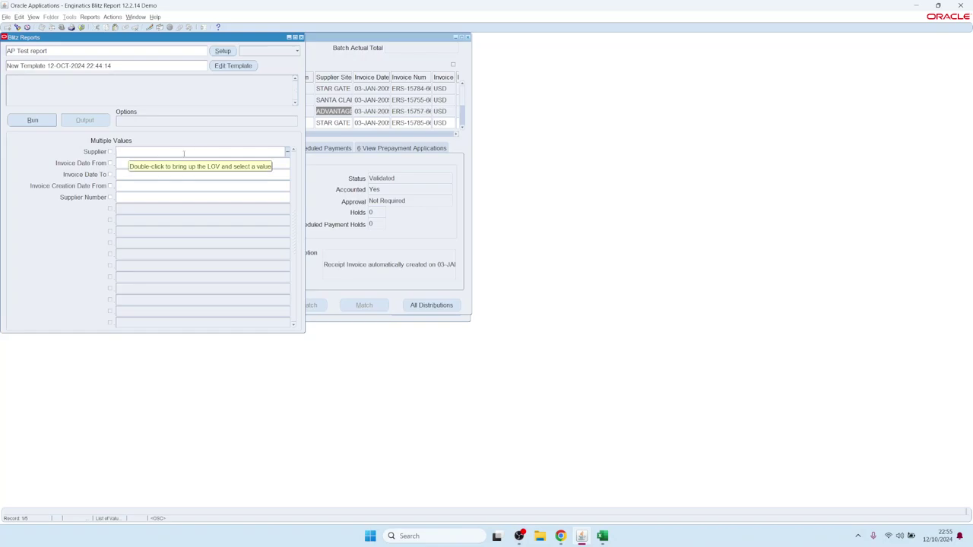
{"action": "left_click", "coordinate": [316, 56]}
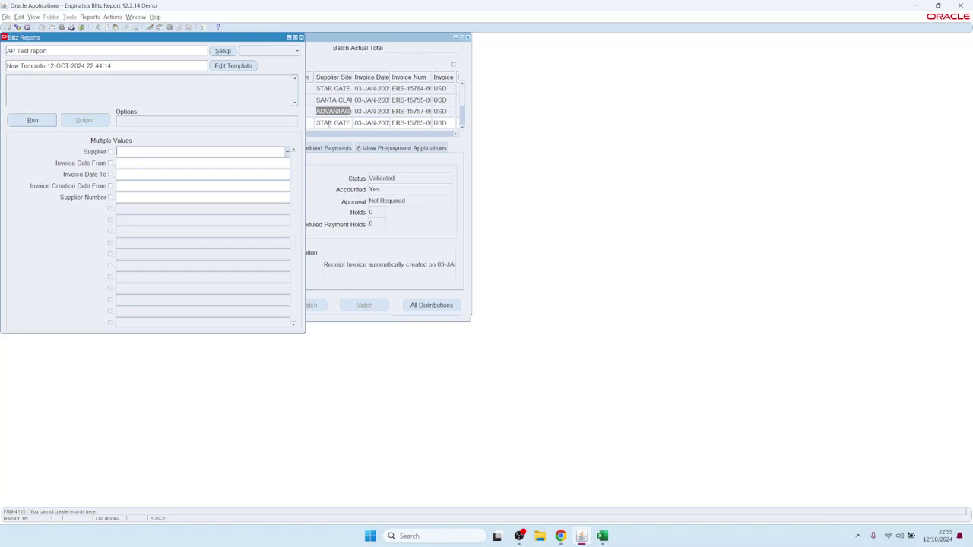
Step: Examine the block and field names behind the third invoice's supplier site in the Invoice Workbench
{"action": "left_click", "coordinate": [155, 17]}
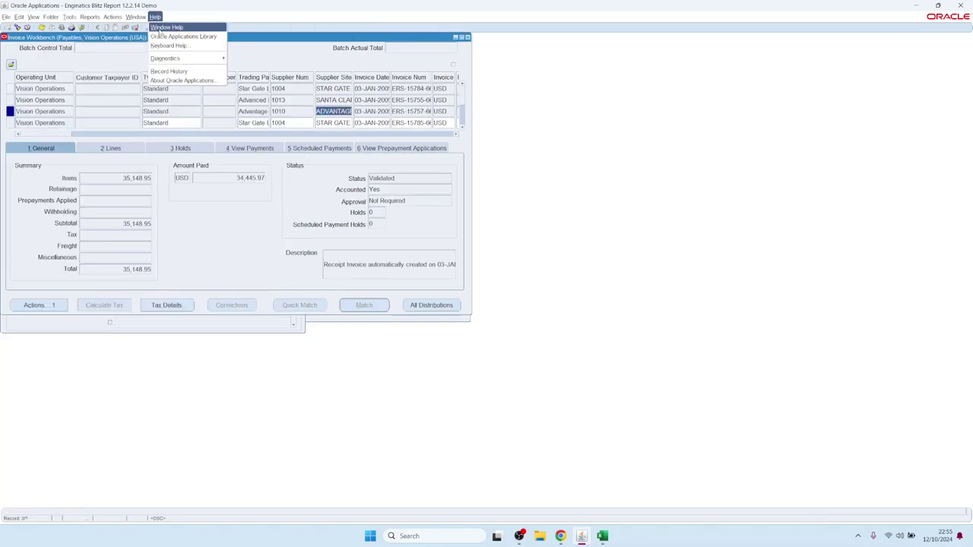
{"action": "mouse_move", "coordinate": [174, 58]}
{"action": "left_click", "coordinate": [255, 66]}
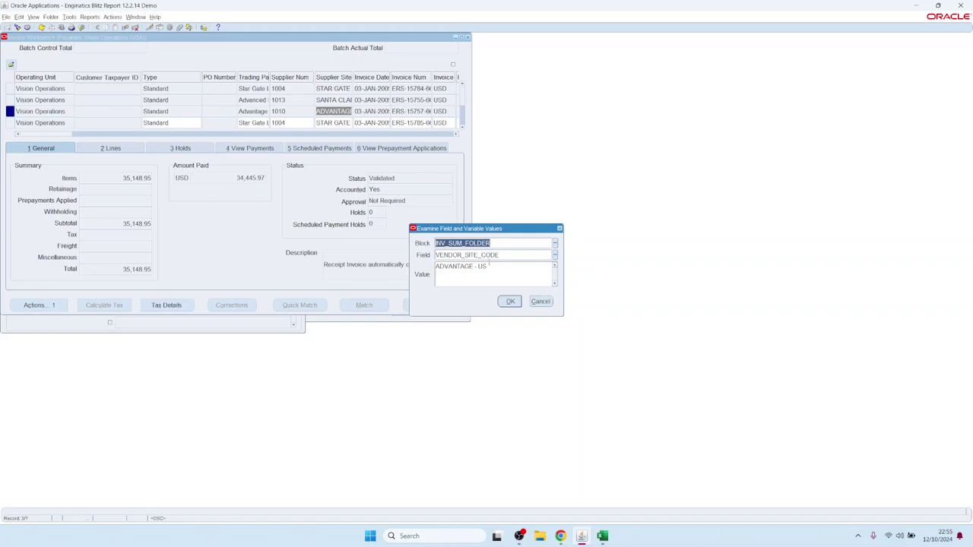
{"action": "left_click", "coordinate": [538, 302]}
Step: Examine the block and field names behind the third invoice's trading partner
{"action": "key", "text": "shift+Tab"}
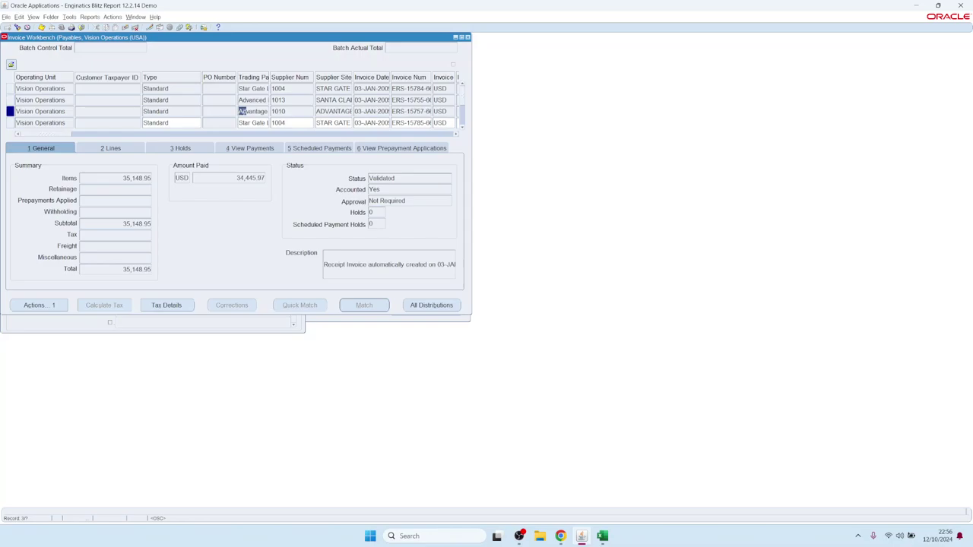
{"action": "key", "text": "shift+End"}
{"action": "left_click", "coordinate": [155, 16]}
{"action": "mouse_move", "coordinate": [184, 59]}
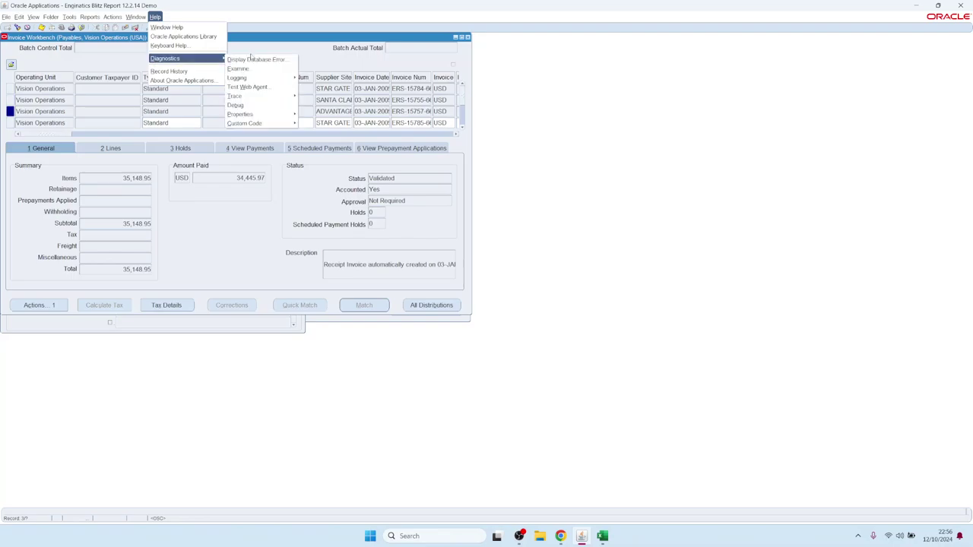
{"action": "left_click", "coordinate": [240, 68]}
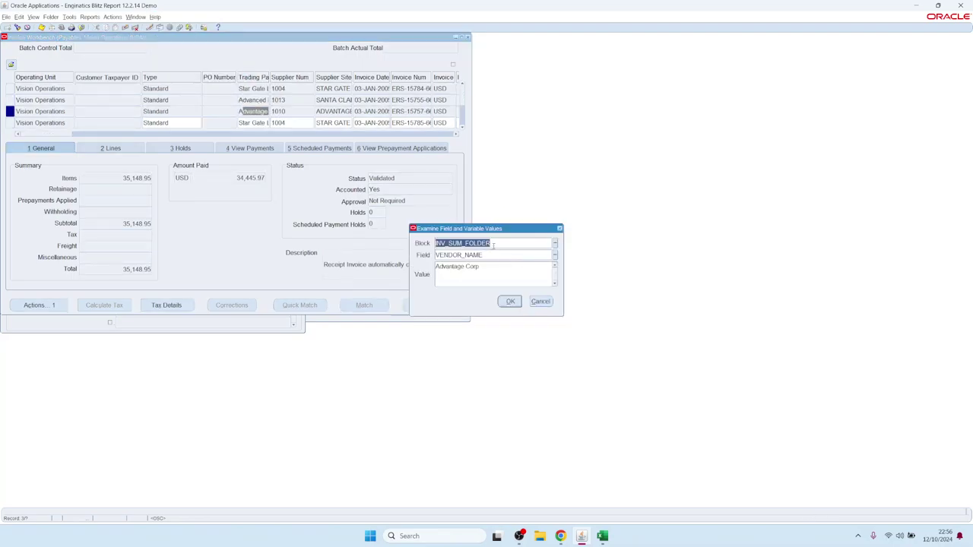
{"action": "key", "text": "Tab"}
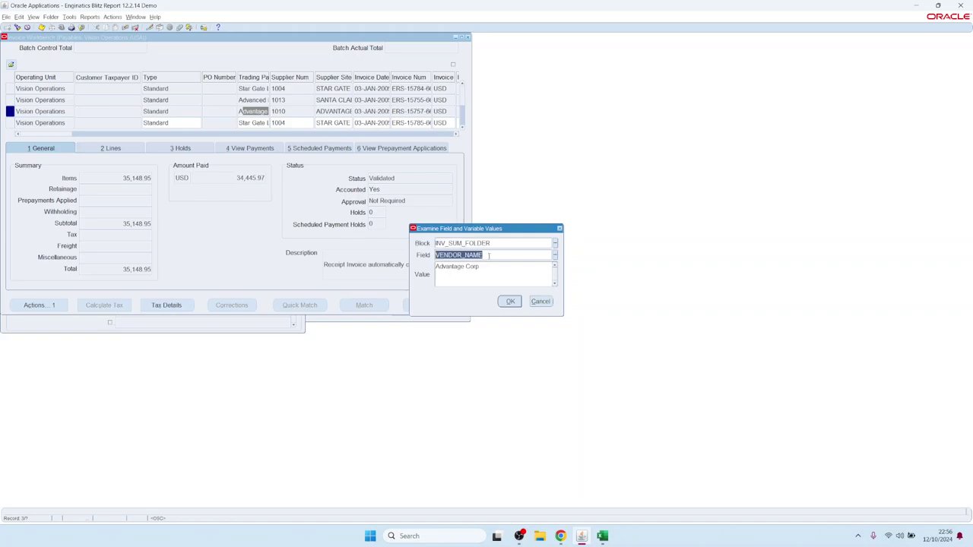
{"action": "left_click", "coordinate": [511, 301]}
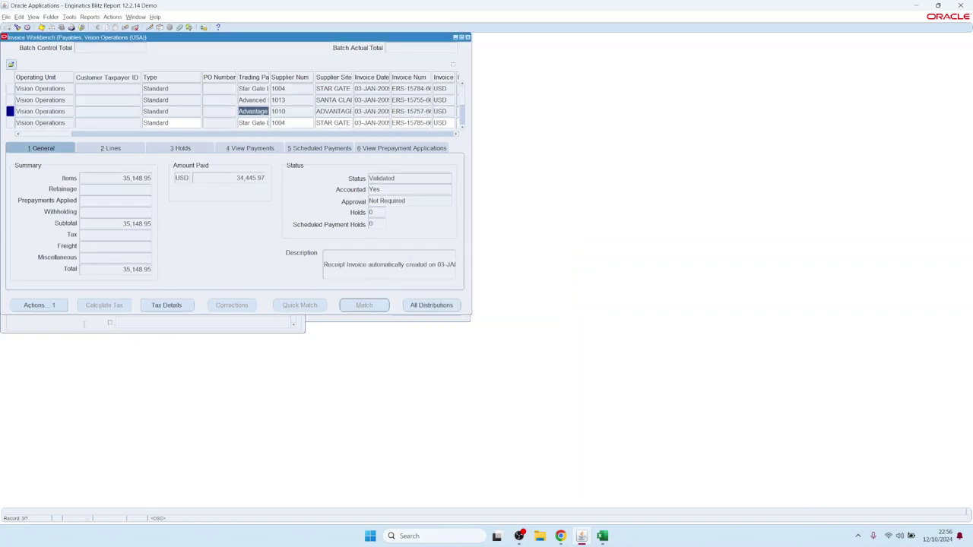
Step: Map the Supplier form parameter of AP Test report's APXINWKB assignment to block INV_SUM_FOLDER, item VENDOR_NAME, and save it
{"action": "left_click", "coordinate": [221, 67]}
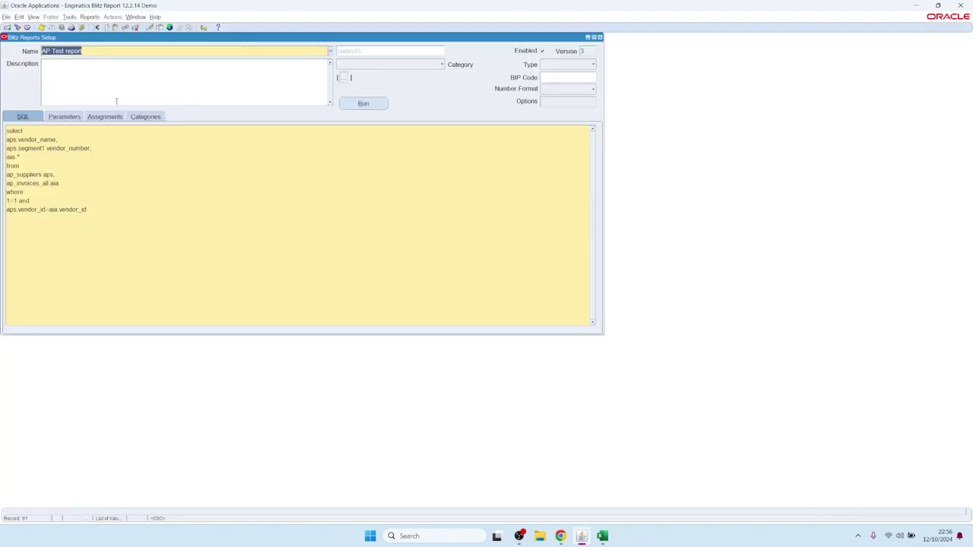
{"action": "left_click", "coordinate": [104, 117]}
{"action": "left_click", "coordinate": [247, 159]}
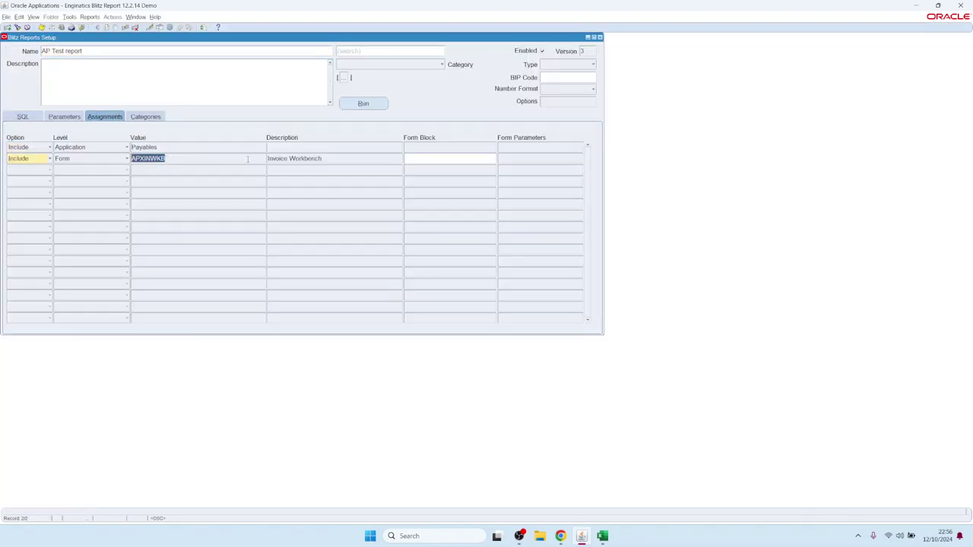
{"action": "left_click", "coordinate": [336, 160]}
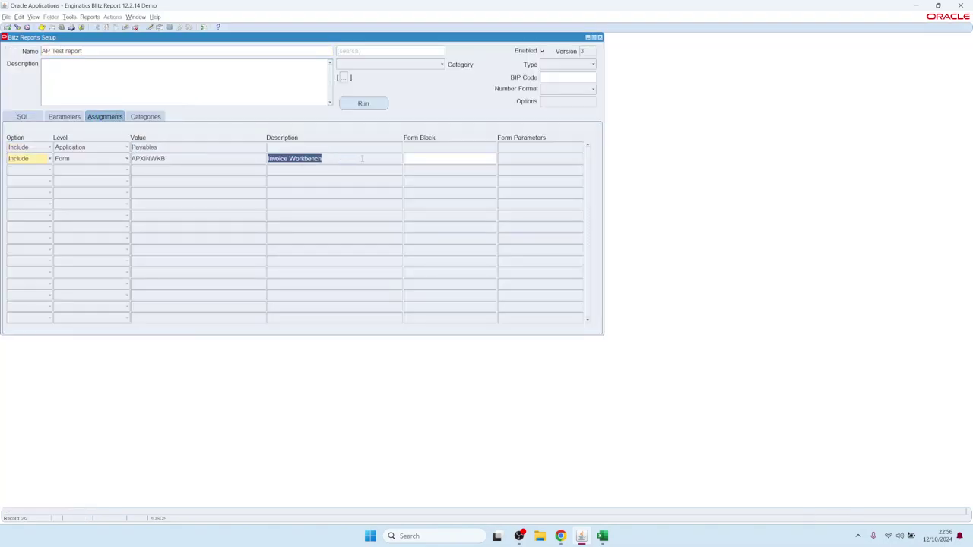
{"action": "left_click", "coordinate": [523, 158]}
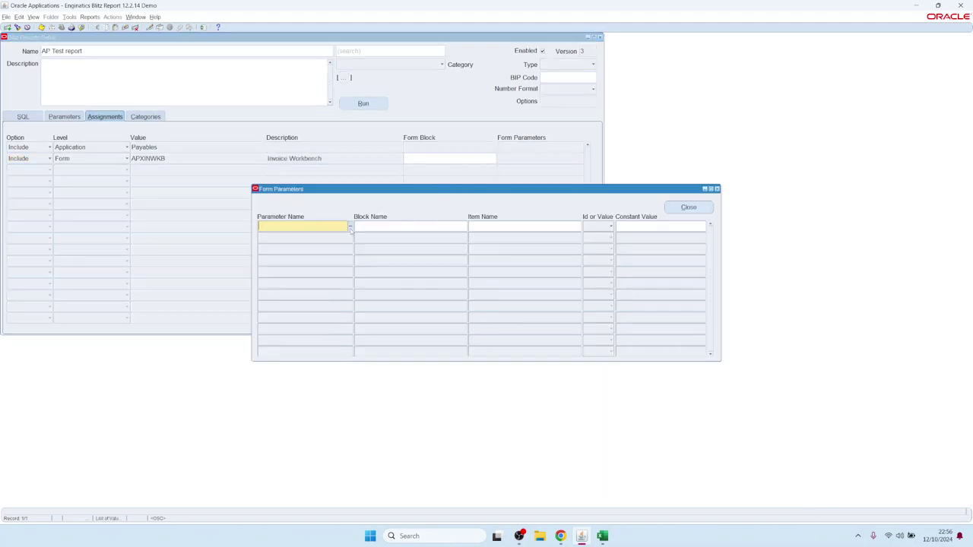
{"action": "left_click", "coordinate": [350, 227]}
{"action": "double_click", "coordinate": [280, 278]}
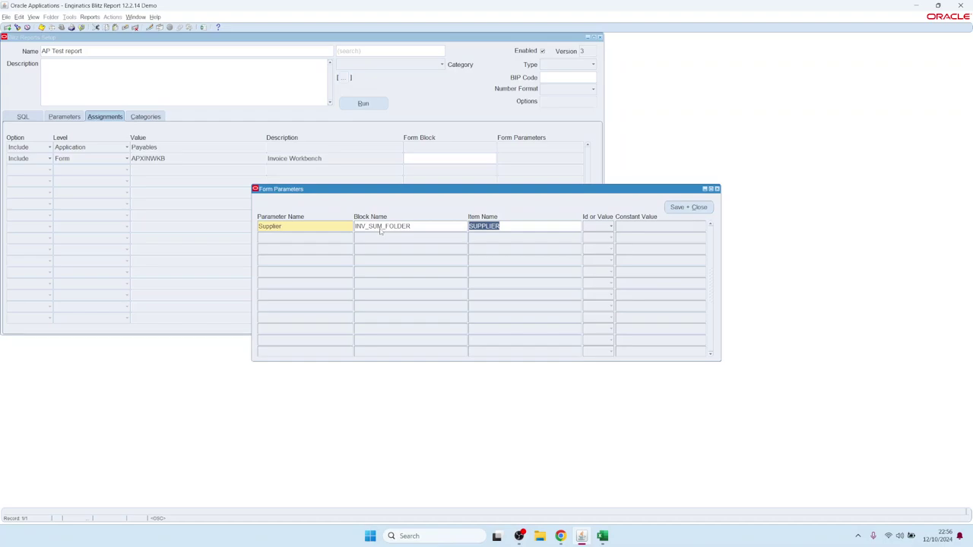
{"action": "type", "text": "VENDOR_NAME"}
{"action": "left_click", "coordinate": [688, 207]}
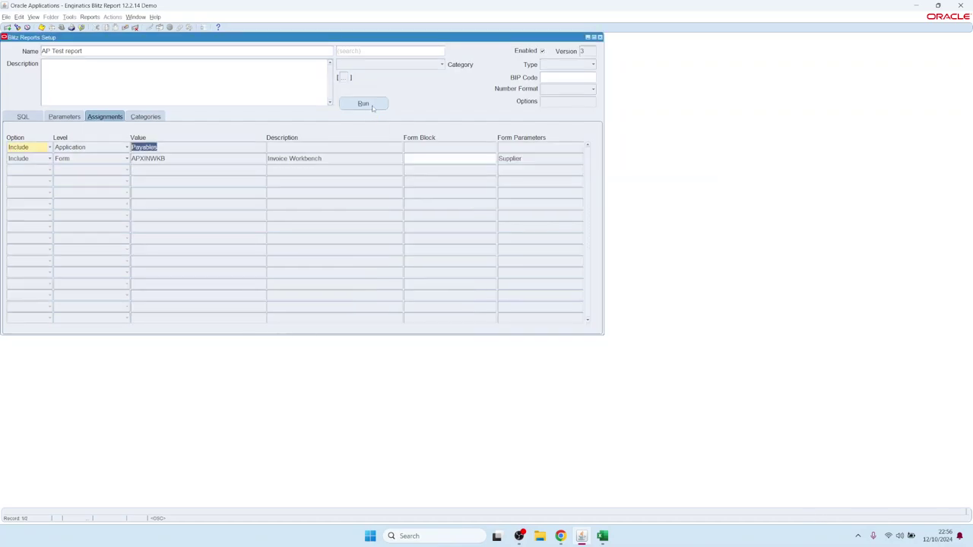
Step: Relaunch Blitz Report from the third invoice in the Invoice Workbench and run AP Test report with the invoice's supplier
{"action": "left_click", "coordinate": [371, 106]}
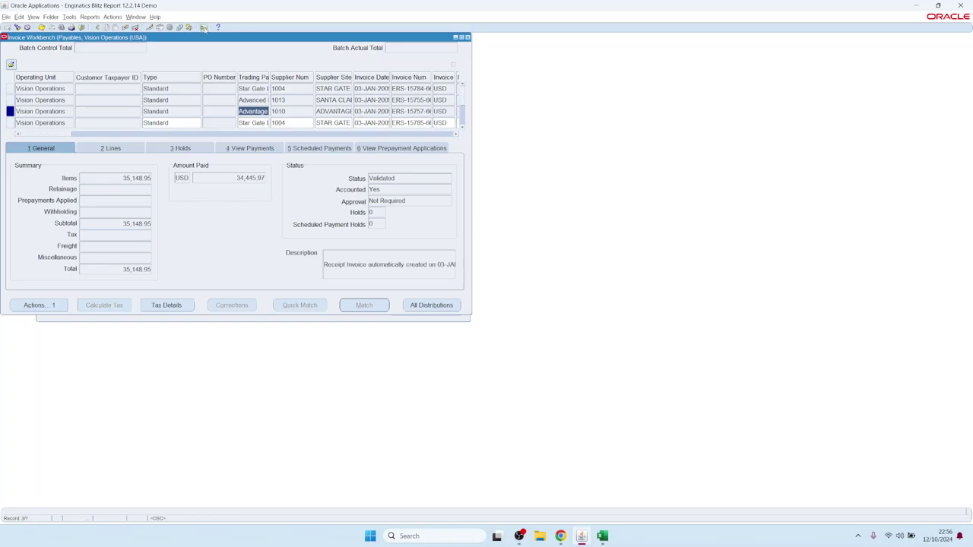
{"action": "left_click", "coordinate": [204, 27]}
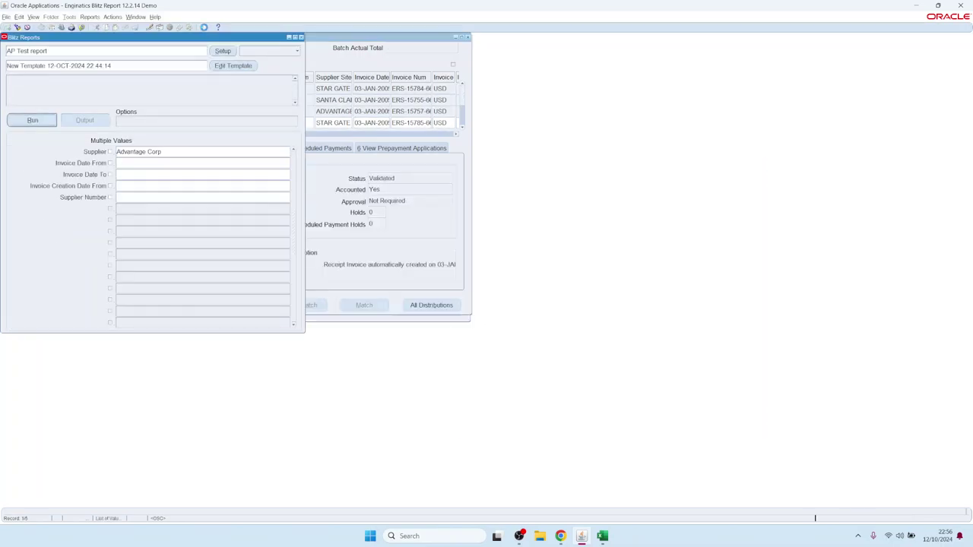
{"action": "left_click", "coordinate": [31, 119]}
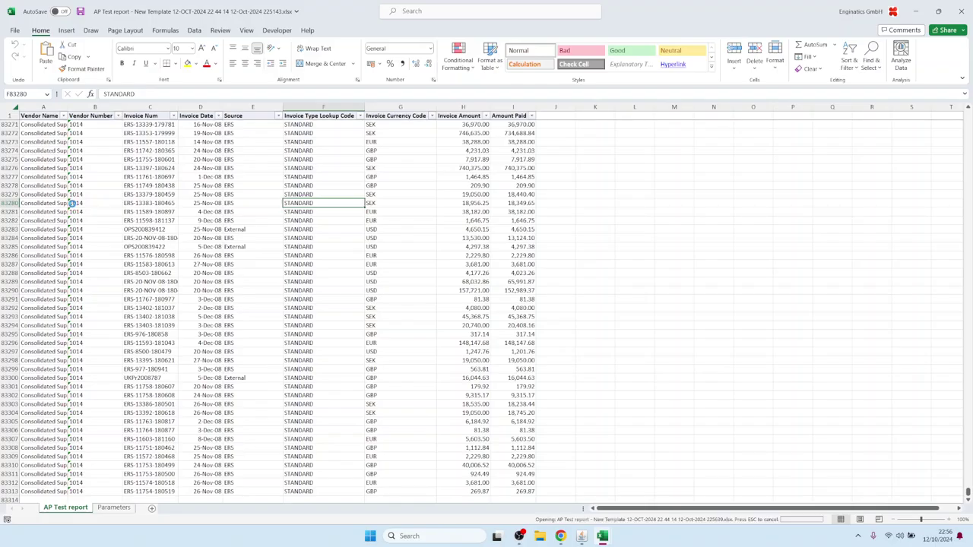
Step: Check the Vendor Name column in the new Excel output of AP Test report
{"action": "left_click", "coordinate": [55, 117]}
{"action": "left_click", "coordinate": [57, 117]}
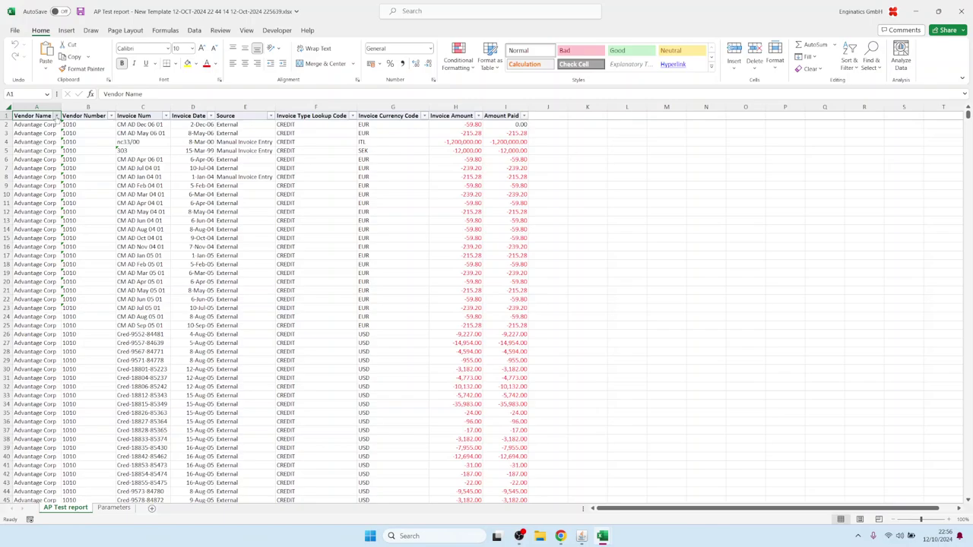
{"action": "left_click", "coordinate": [244, 273]}
Step: Switch back to Oracle Applications and close the Blitz Reports and Invoice Workbench windows
{"action": "mouse_move", "coordinate": [579, 537]}
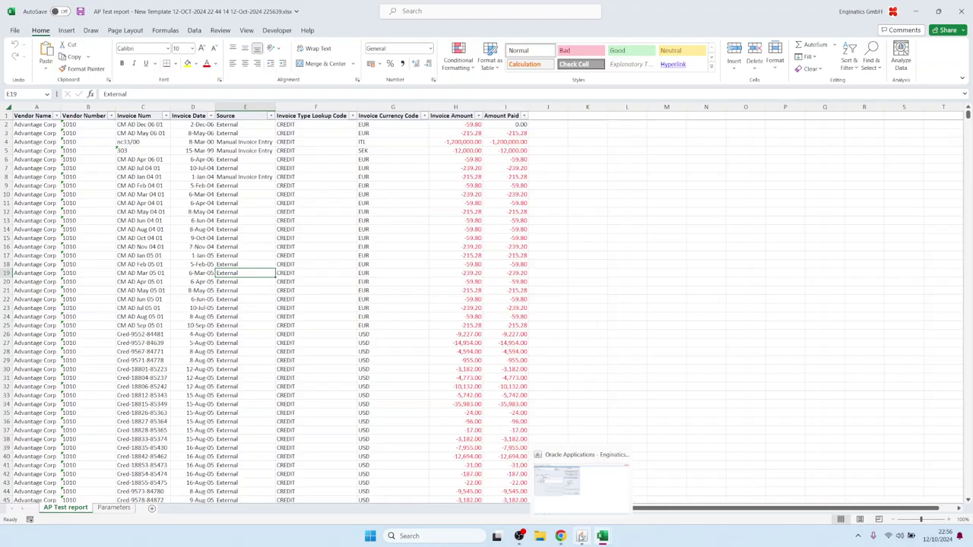
{"action": "left_click", "coordinate": [579, 535]}
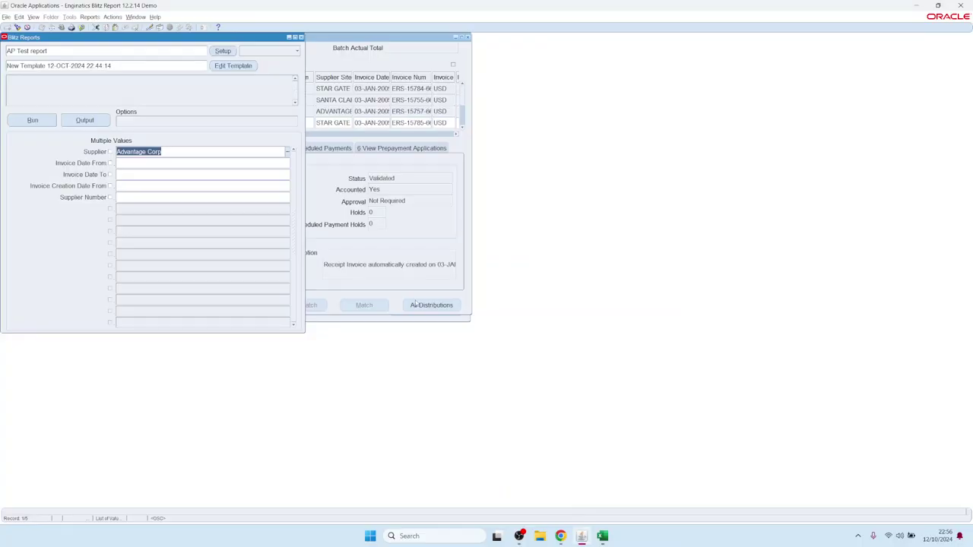
{"action": "left_click", "coordinate": [307, 37]}
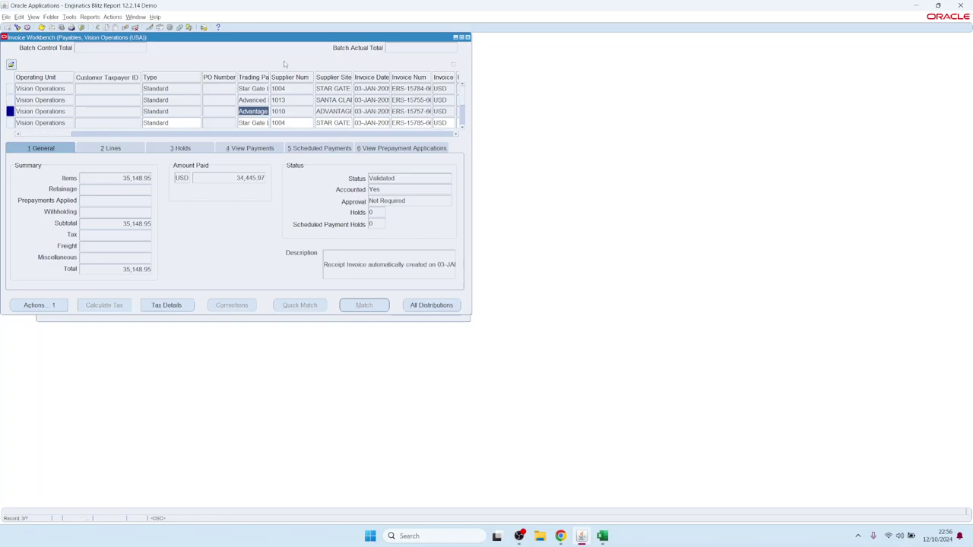
{"action": "key", "text": "F4"}
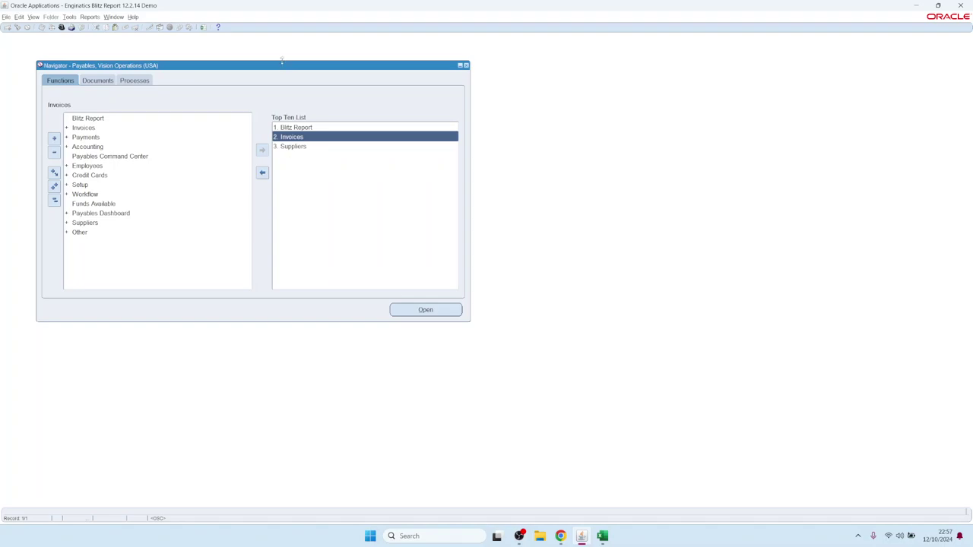
Step: Open AP Test report's setup through the Blitz Report function, view the available anchors for the Supplier parameter, and close the setup
{"action": "double_click", "coordinate": [297, 128]}
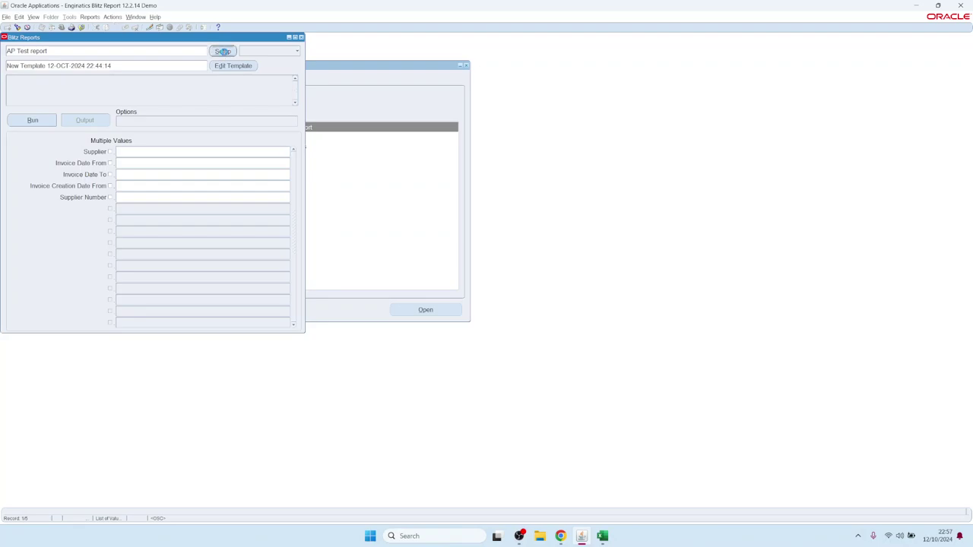
{"action": "left_click", "coordinate": [67, 116]}
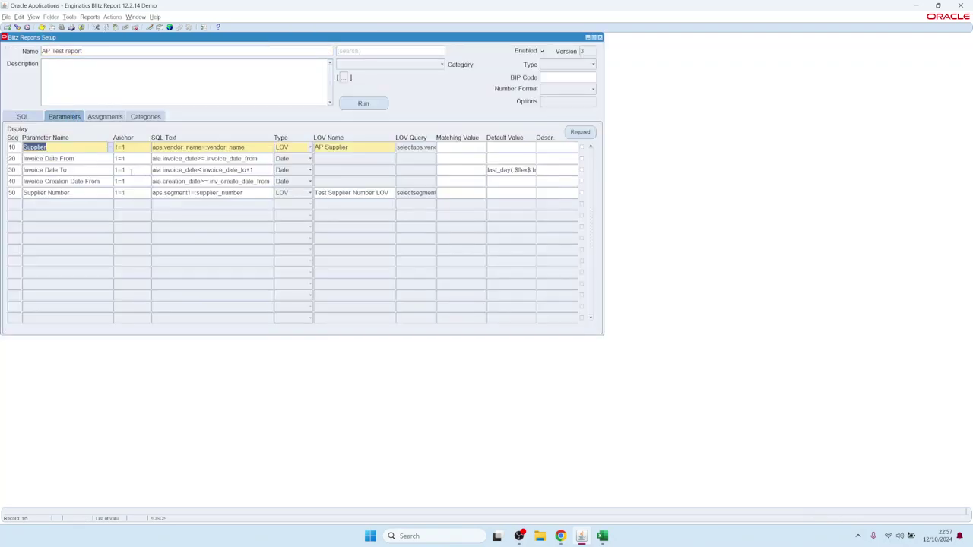
{"action": "left_click", "coordinate": [139, 148]}
{"action": "double_click", "coordinate": [149, 150]}
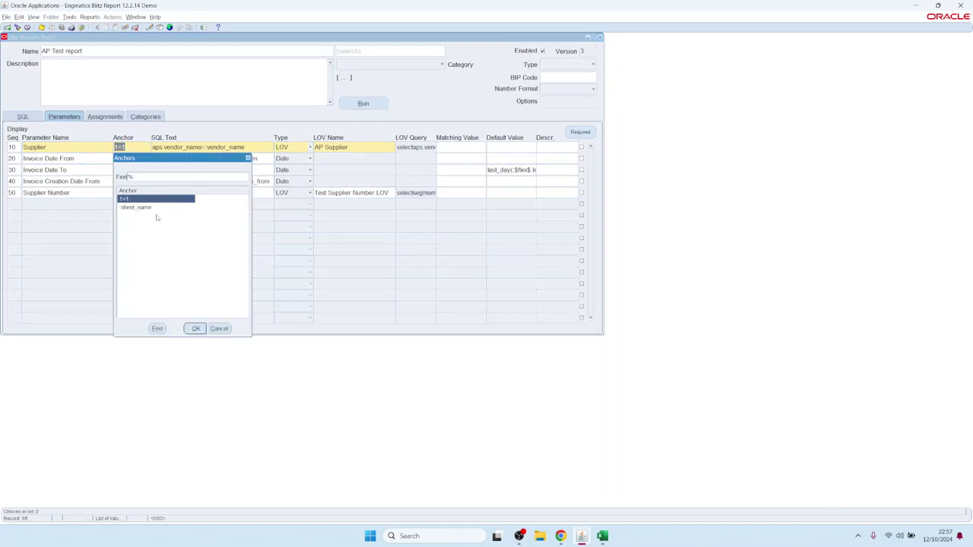
{"action": "left_click", "coordinate": [195, 328]}
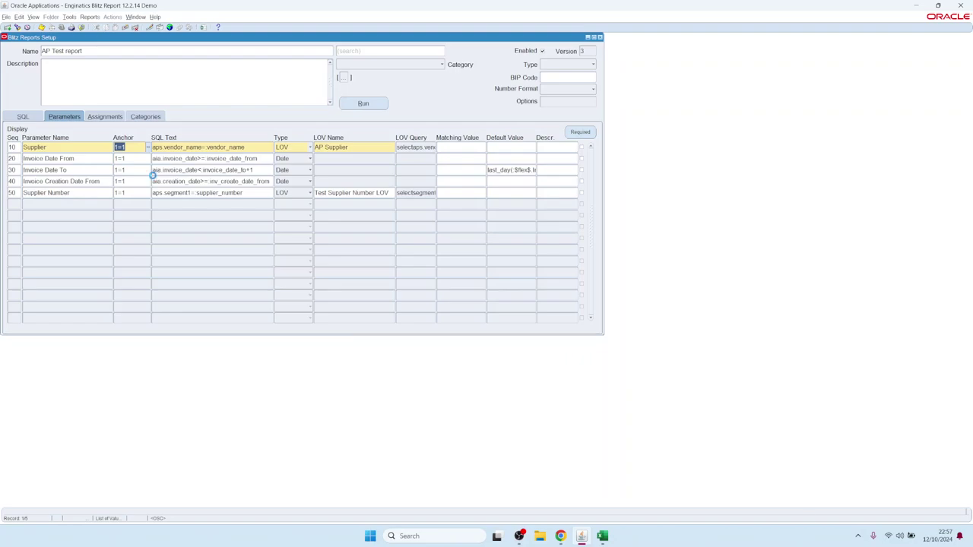
{"action": "key", "text": "F4"}
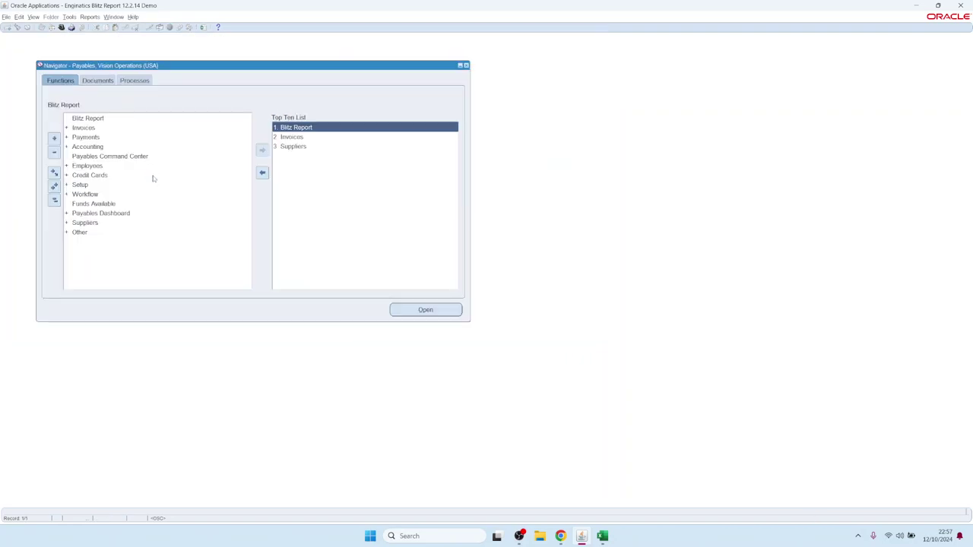